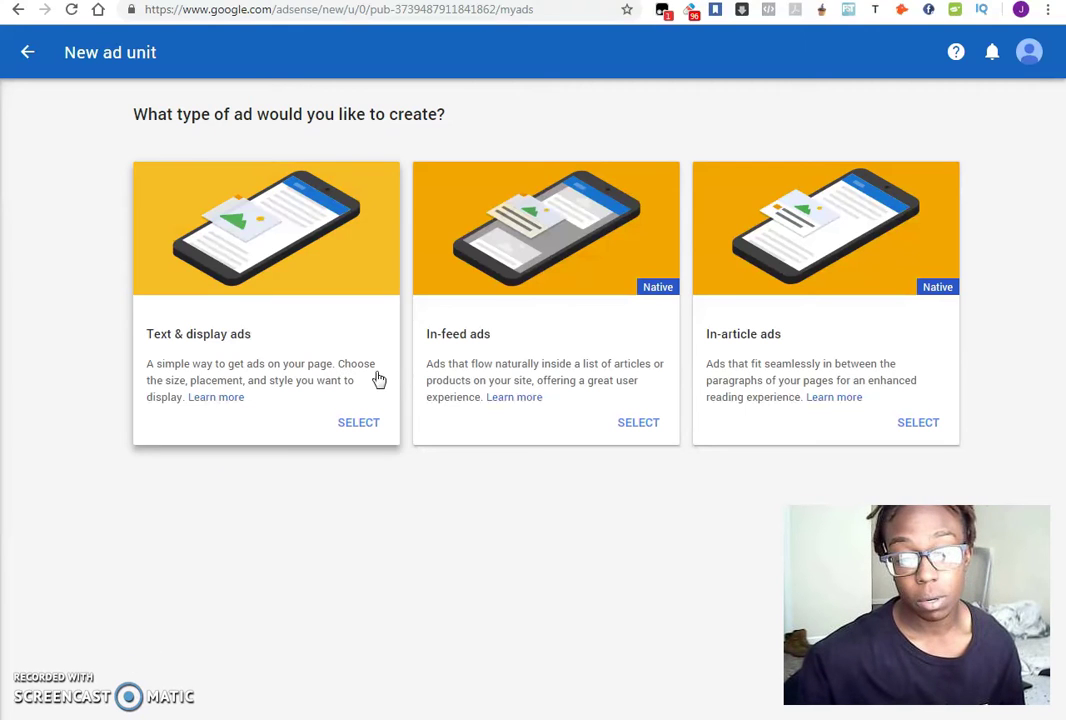
Select the Text & display ads card as the new AdSense ad unit's type
{"action": "left_click", "coordinate": [312, 338]}
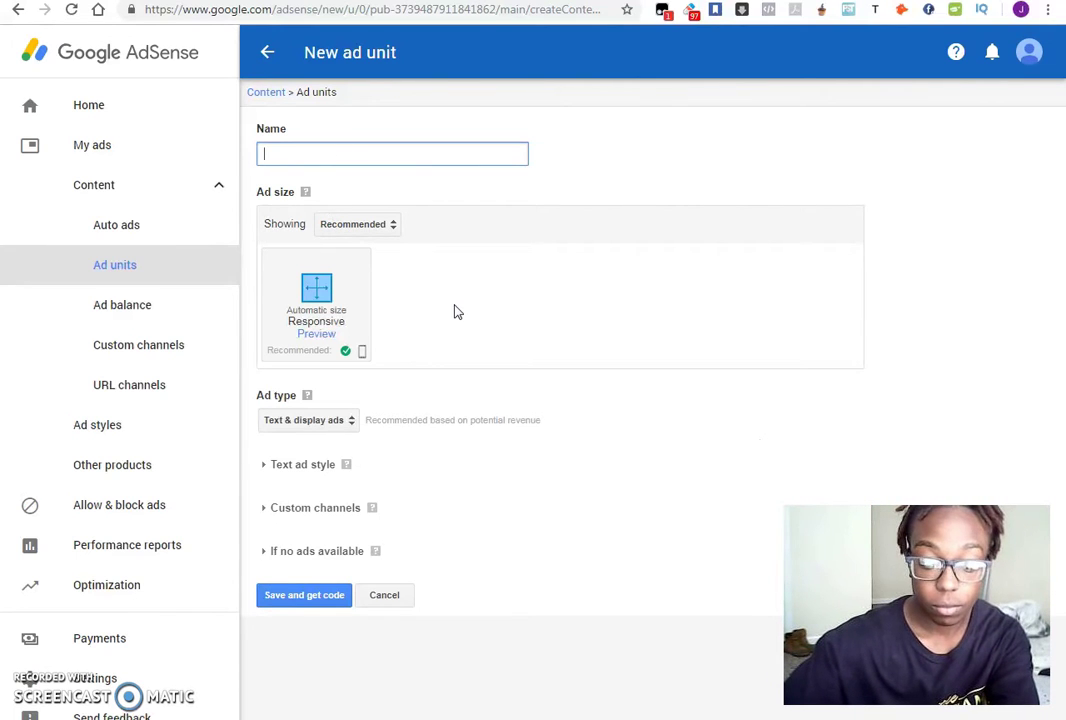
Show Horizontal banner sizes such as Billboard 970x250, then expand the Text ad style options
{"action": "left_click", "coordinate": [368, 226]}
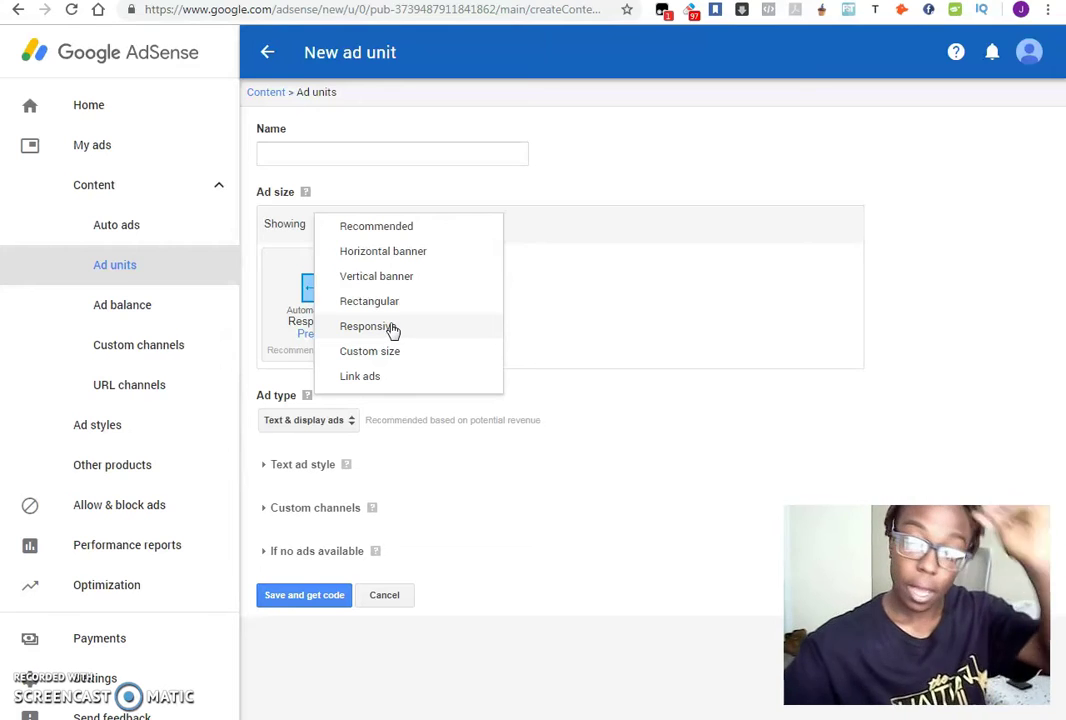
{"action": "left_click", "coordinate": [389, 256]}
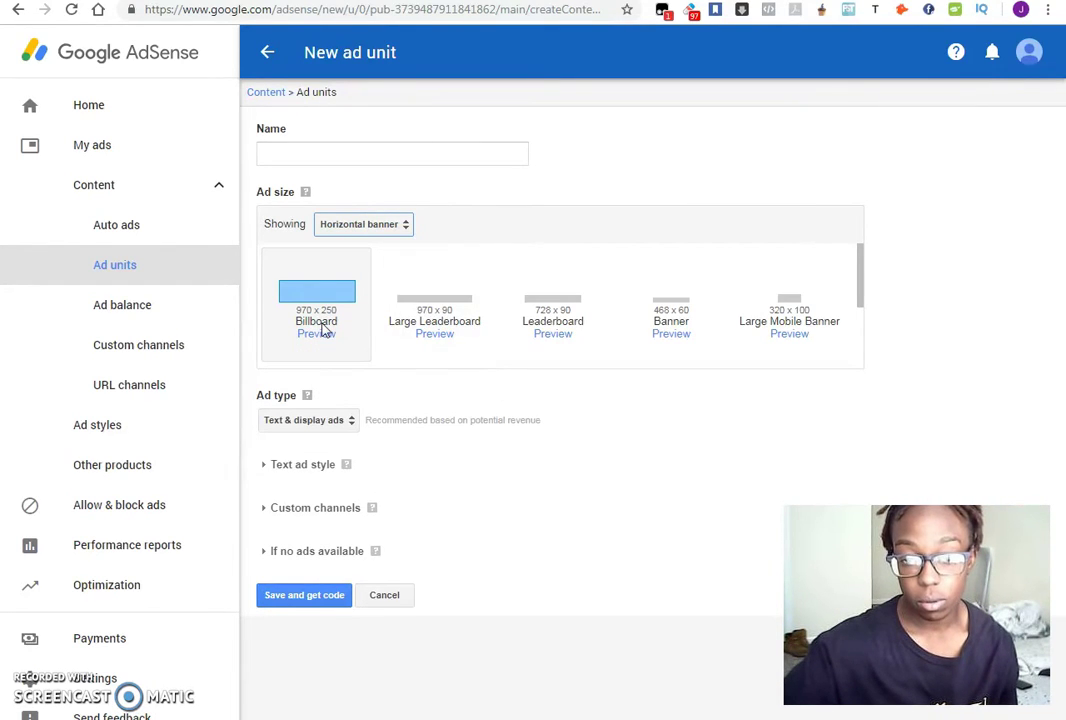
{"action": "scroll", "coordinate": [732, 314], "scroll_direction": "down", "scroll_amount": 1}
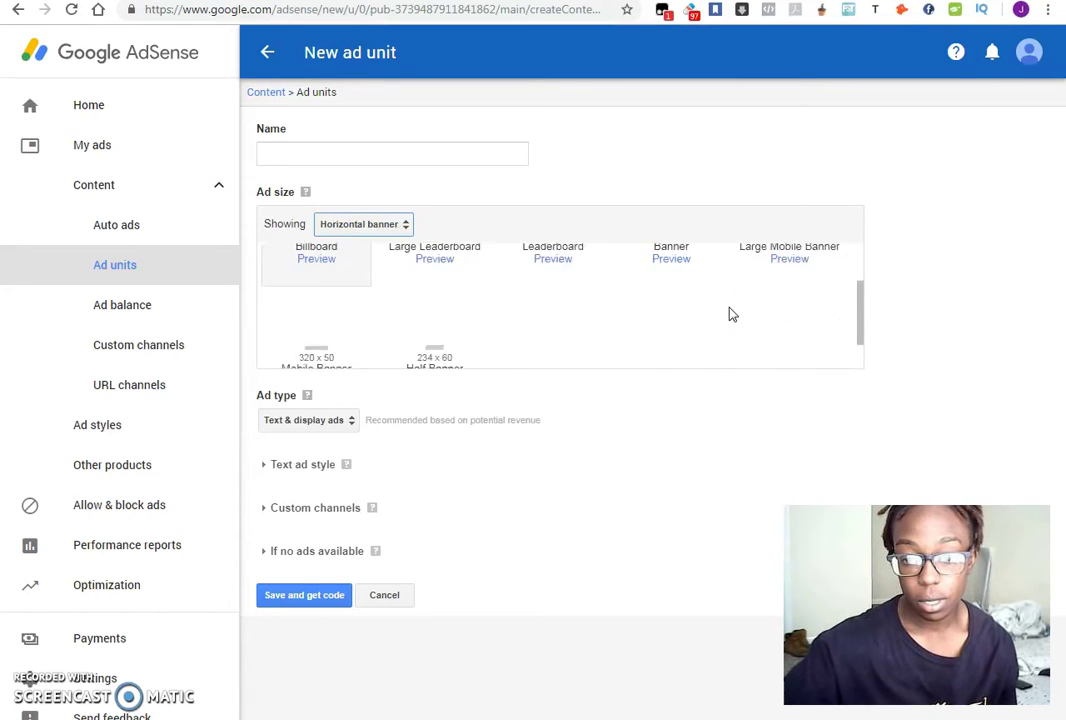
{"action": "scroll", "coordinate": [385, 333], "scroll_direction": "down", "scroll_amount": 1}
{"action": "scroll", "coordinate": [469, 345], "scroll_direction": "up", "scroll_amount": 3}
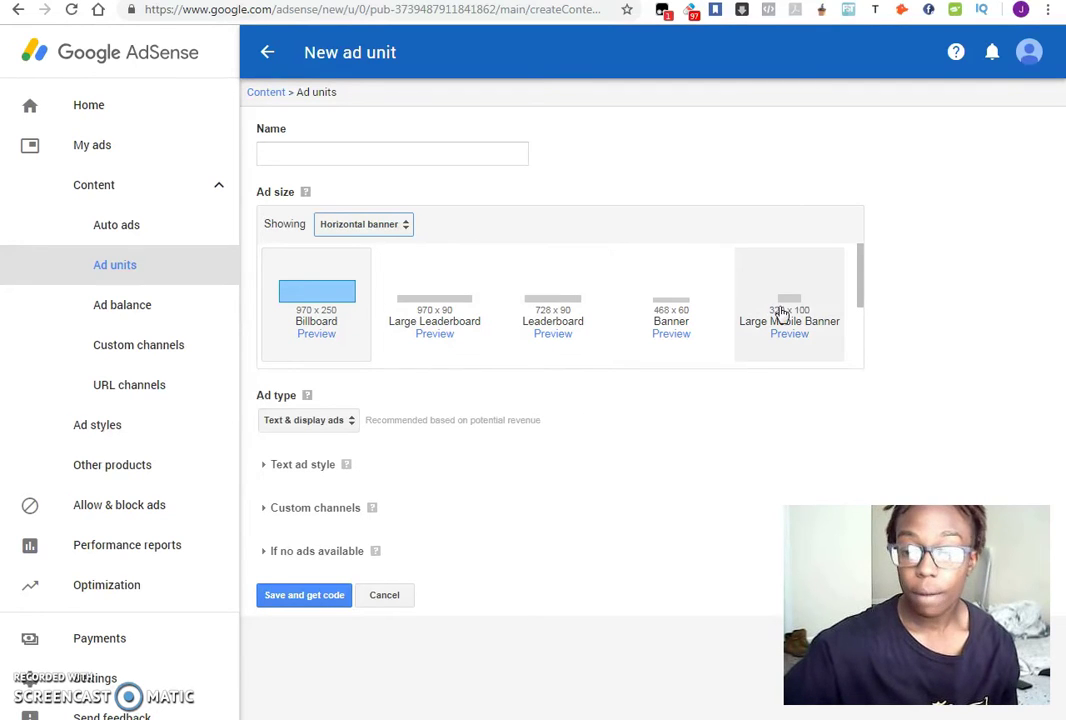
{"action": "scroll", "coordinate": [797, 307], "scroll_direction": "down", "scroll_amount": 3}
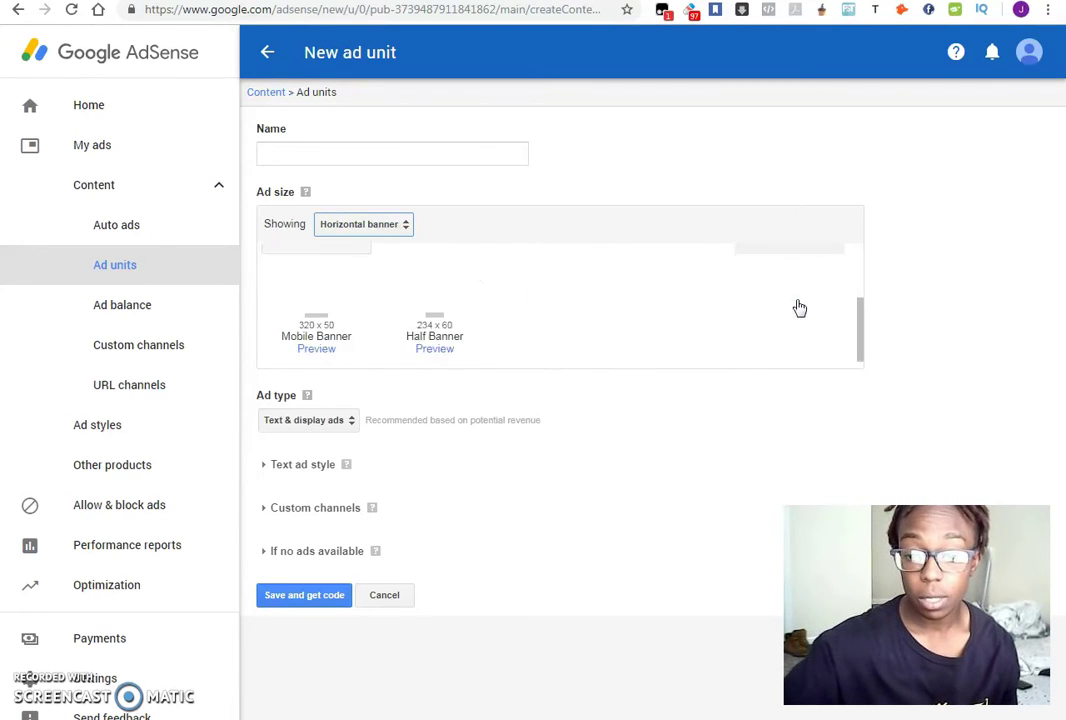
{"action": "scroll", "coordinate": [766, 343], "scroll_direction": "up", "scroll_amount": 3}
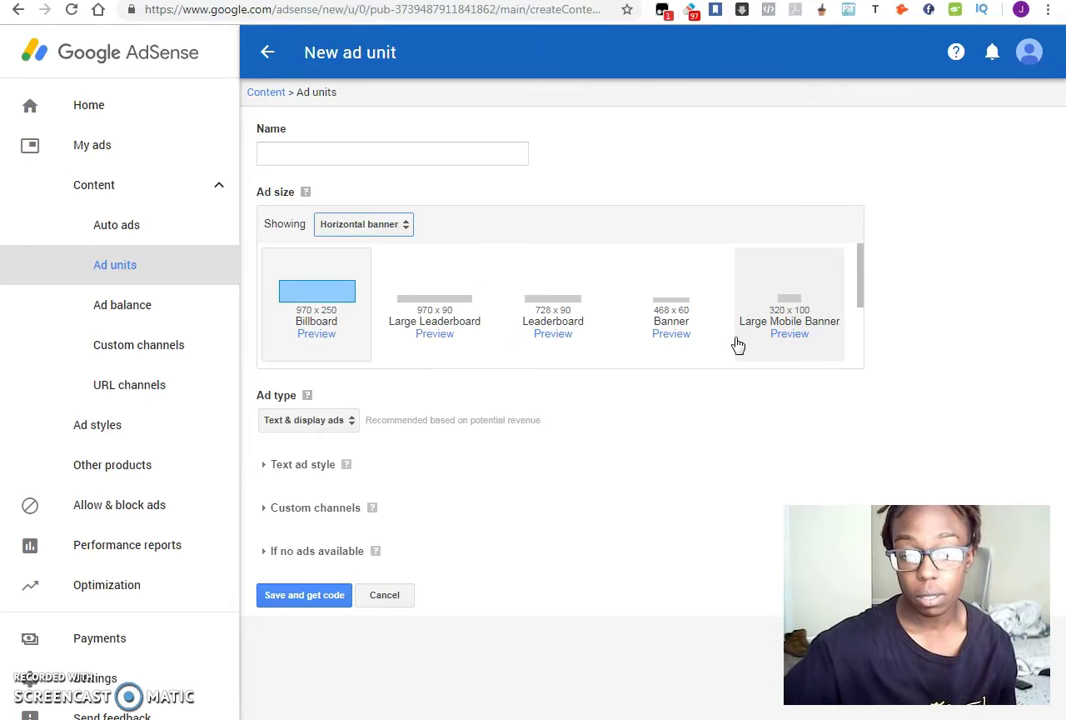
{"action": "left_click", "coordinate": [343, 470]}
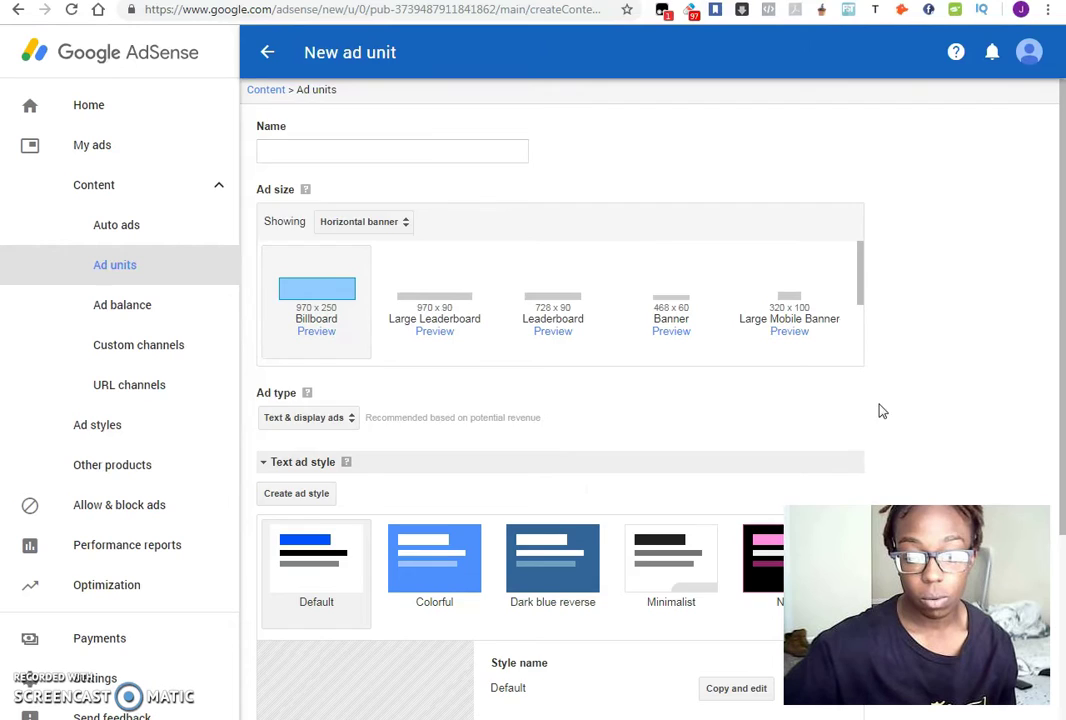
Collapse Text ad style, expand and collapse Custom channels, then cancel the new ad unit
{"action": "scroll", "coordinate": [900, 400], "scroll_direction": "down", "scroll_amount": 4}
{"action": "scroll", "coordinate": [455, 286], "scroll_direction": "up", "scroll_amount": 2}
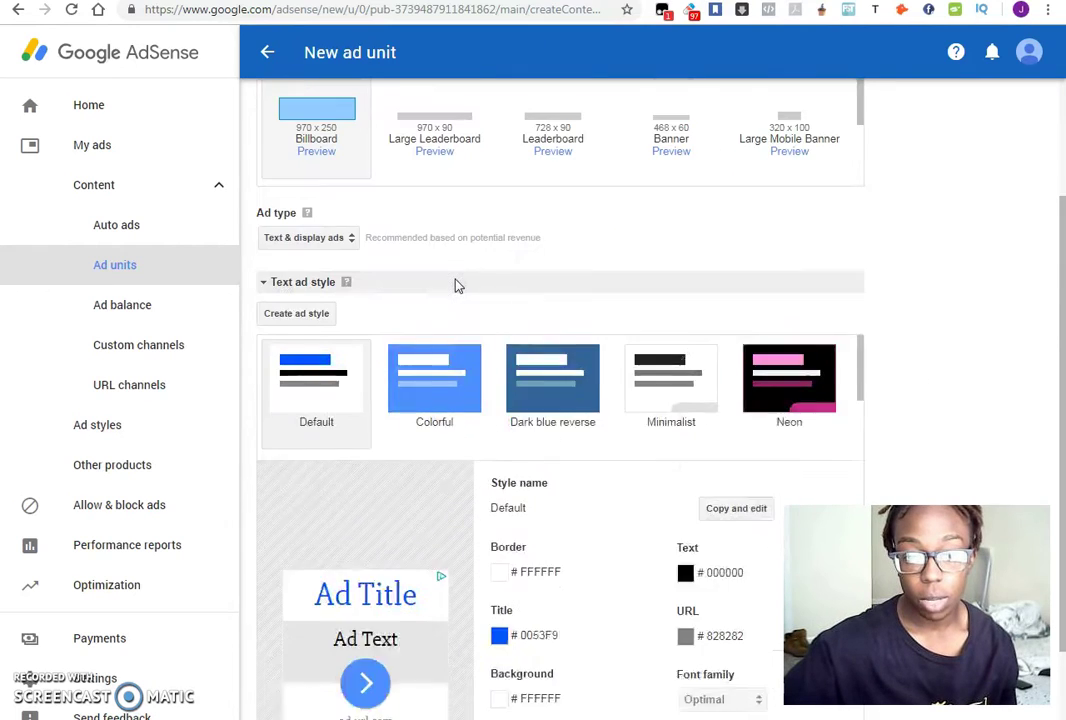
{"action": "left_click", "coordinate": [300, 327]}
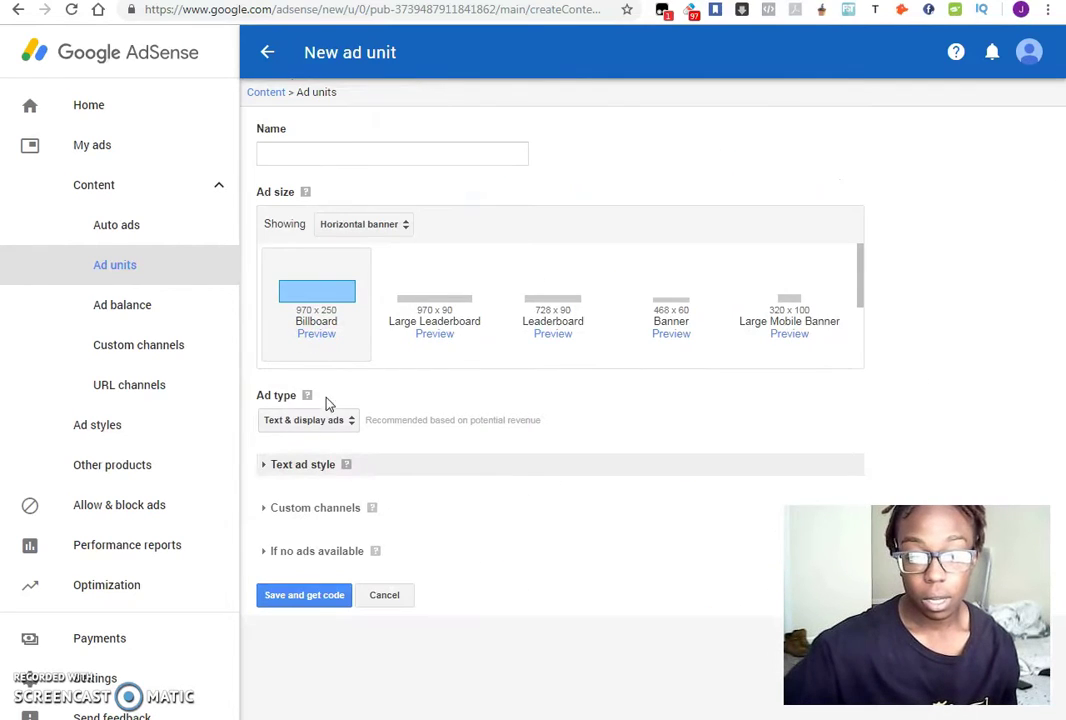
{"action": "left_click", "coordinate": [329, 510]}
{"action": "scroll", "coordinate": [678, 440], "scroll_direction": "down", "scroll_amount": 2}
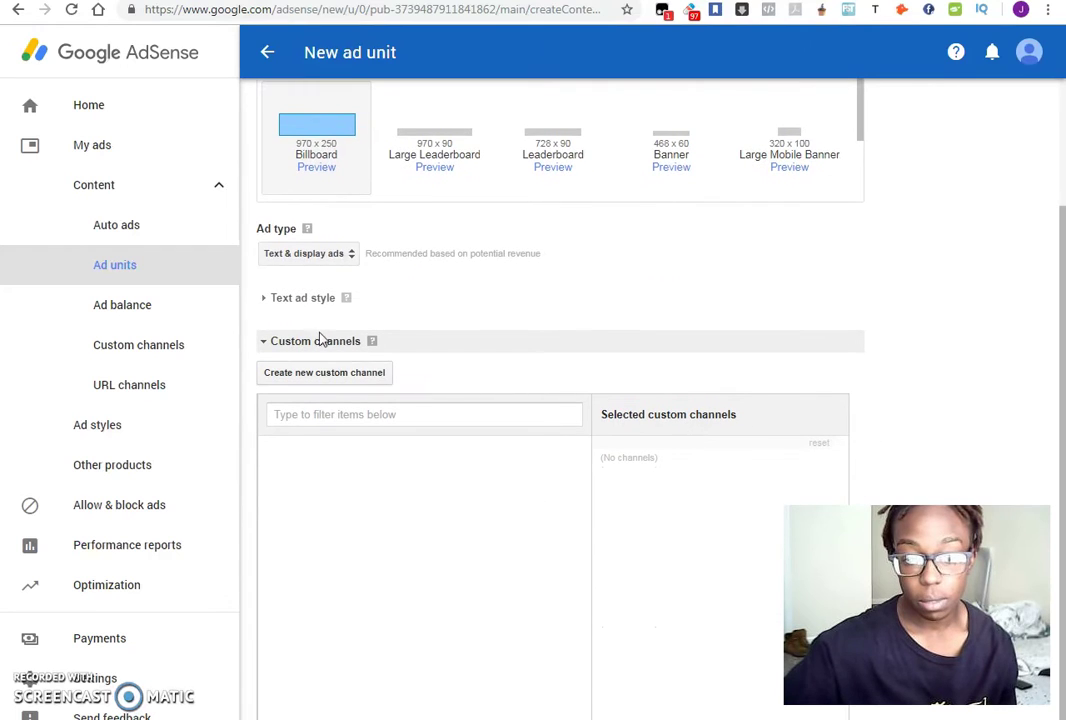
{"action": "left_click", "coordinate": [320, 341]}
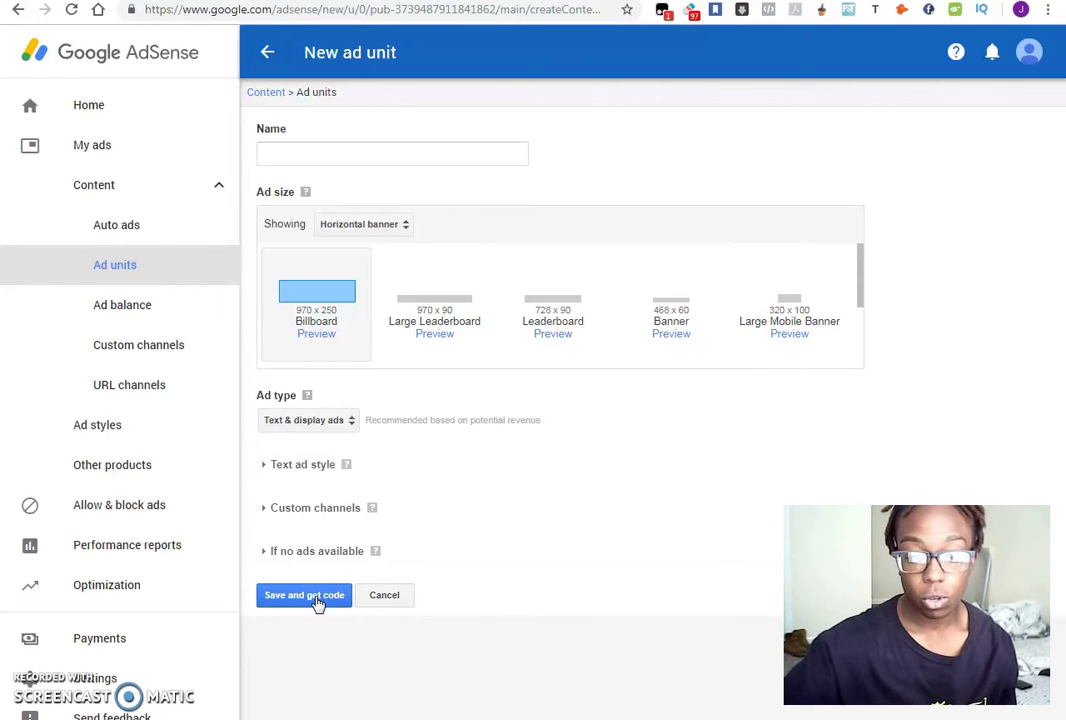
{"action": "left_click", "coordinate": [378, 600]}
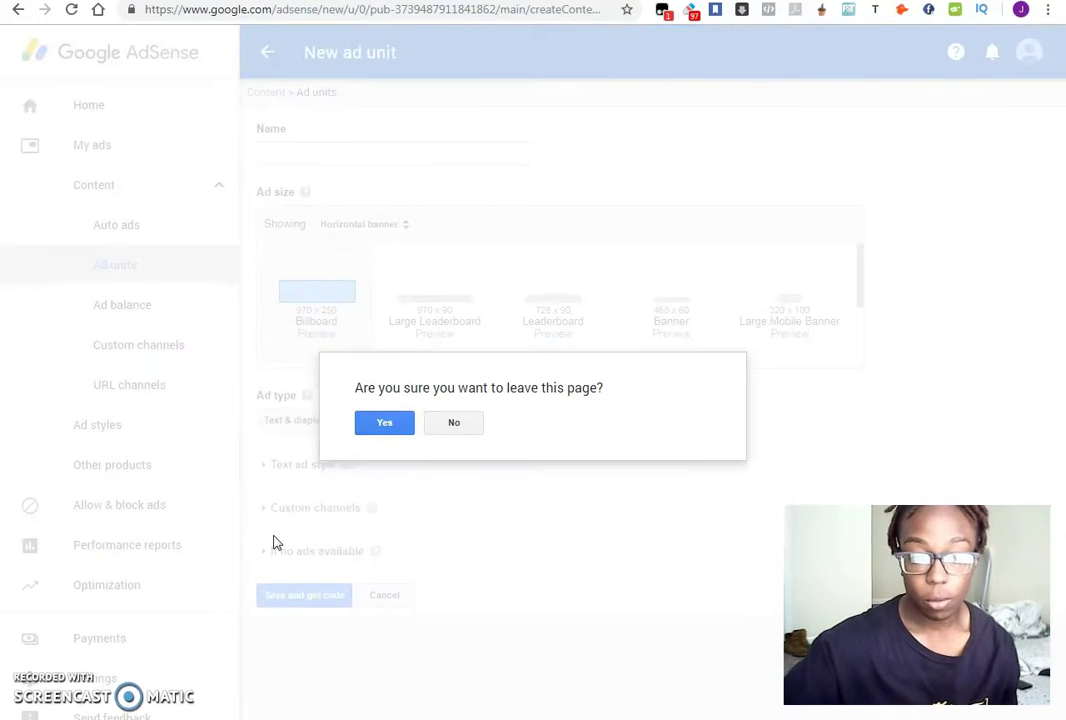
Confirm leaving the page and select the full Sidebar Ad 01 ad code for copying
{"action": "left_click", "coordinate": [397, 431]}
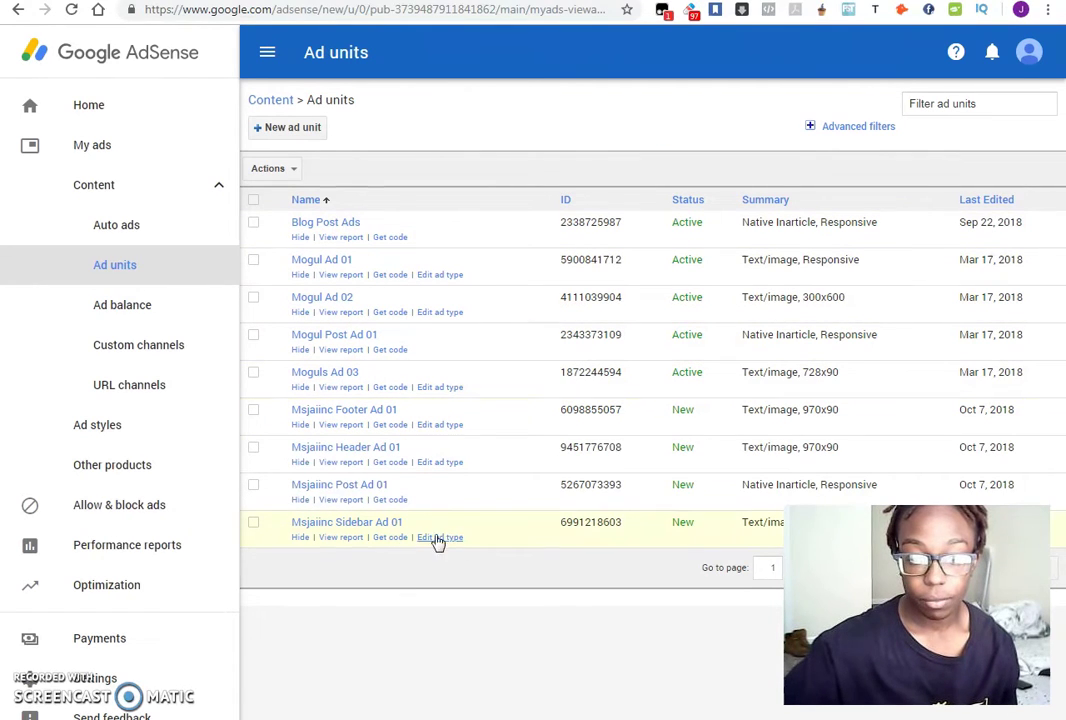
{"action": "left_click", "coordinate": [392, 538]}
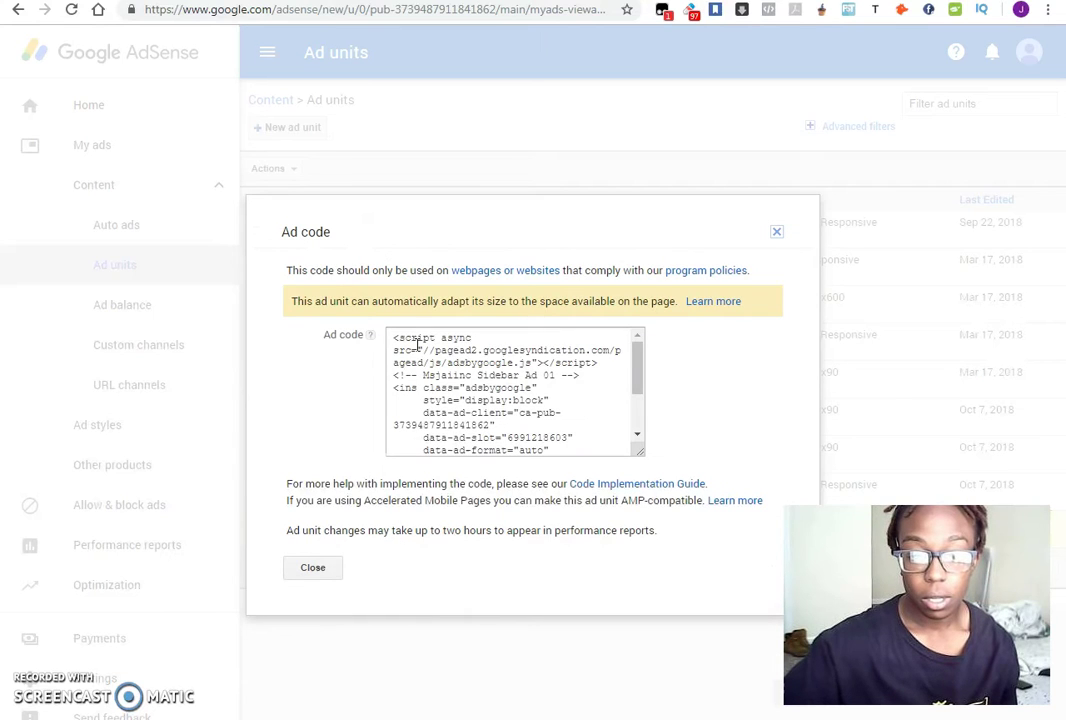
{"action": "left_click", "coordinate": [437, 400]}
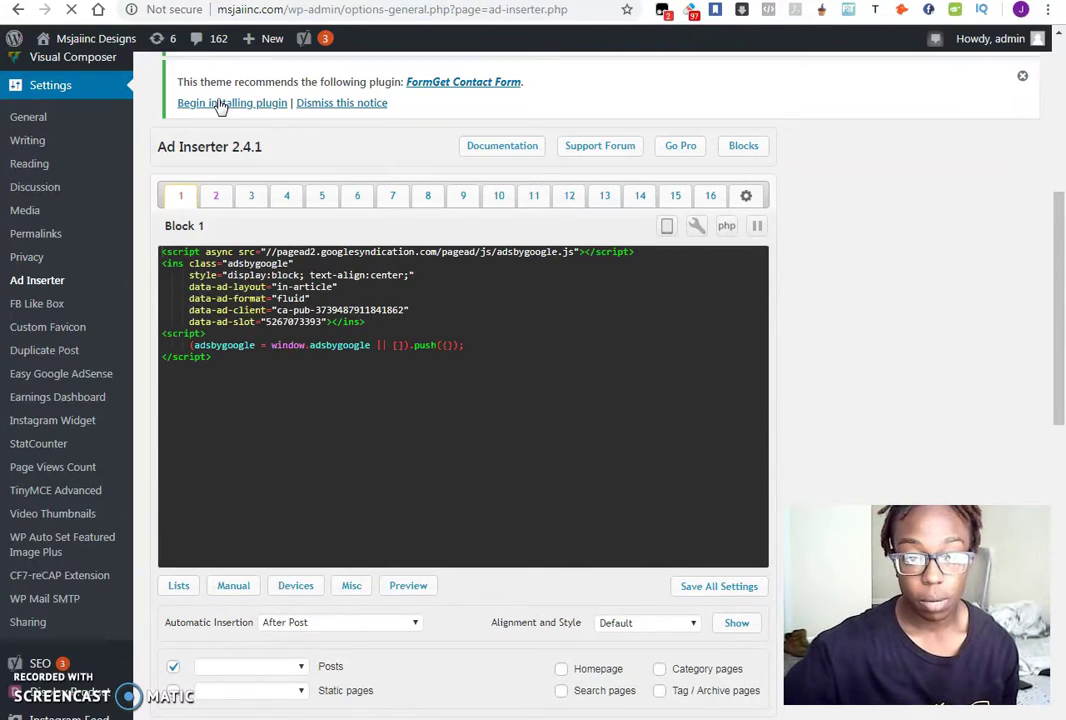
Review Ad Inserter Block 2's footer ad code and its Footer insertion, leaving settings unchanged
{"action": "left_click", "coordinate": [216, 198]}
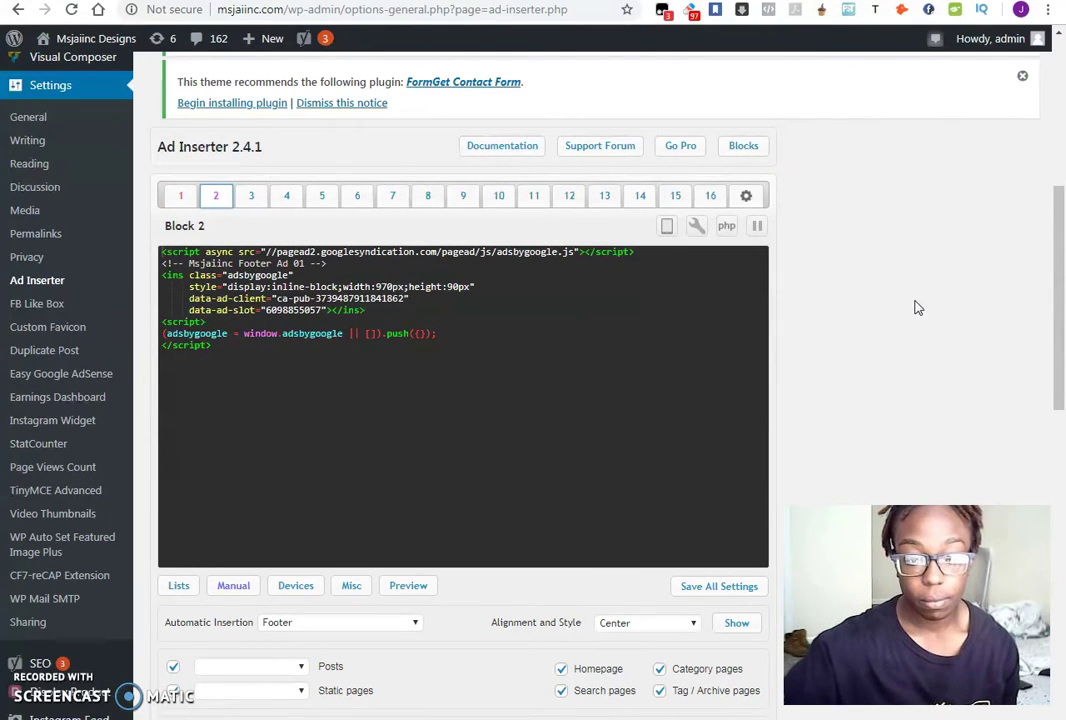
{"action": "scroll", "coordinate": [250, 611], "scroll_direction": "down", "scroll_amount": 2}
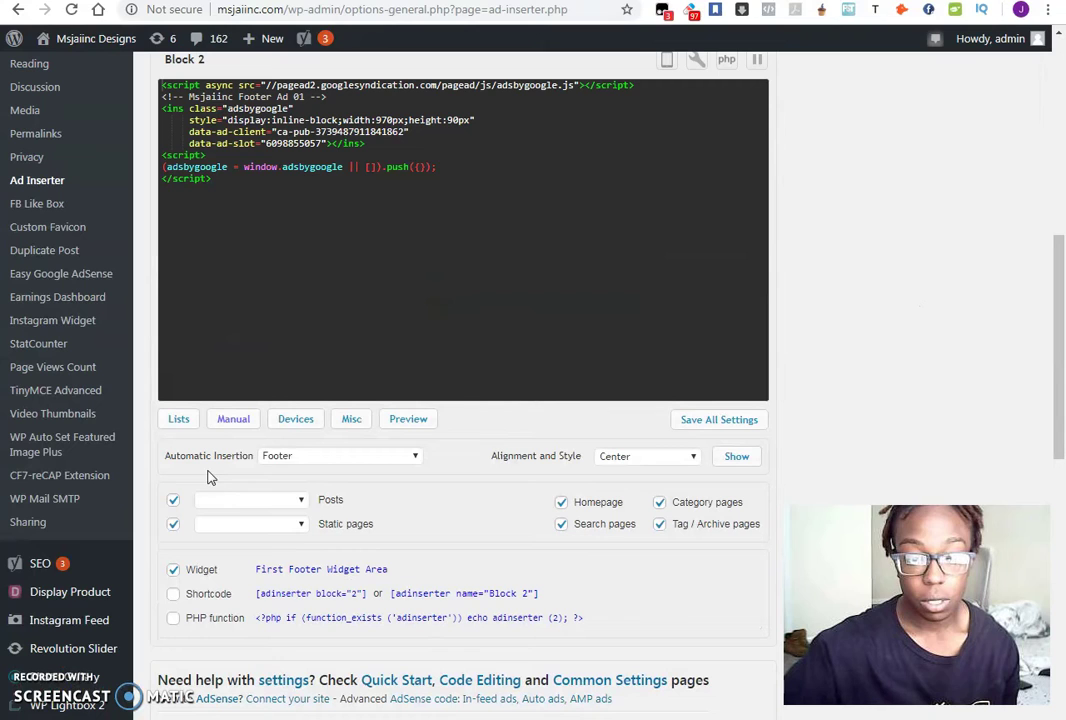
{"action": "left_click", "coordinate": [302, 460]}
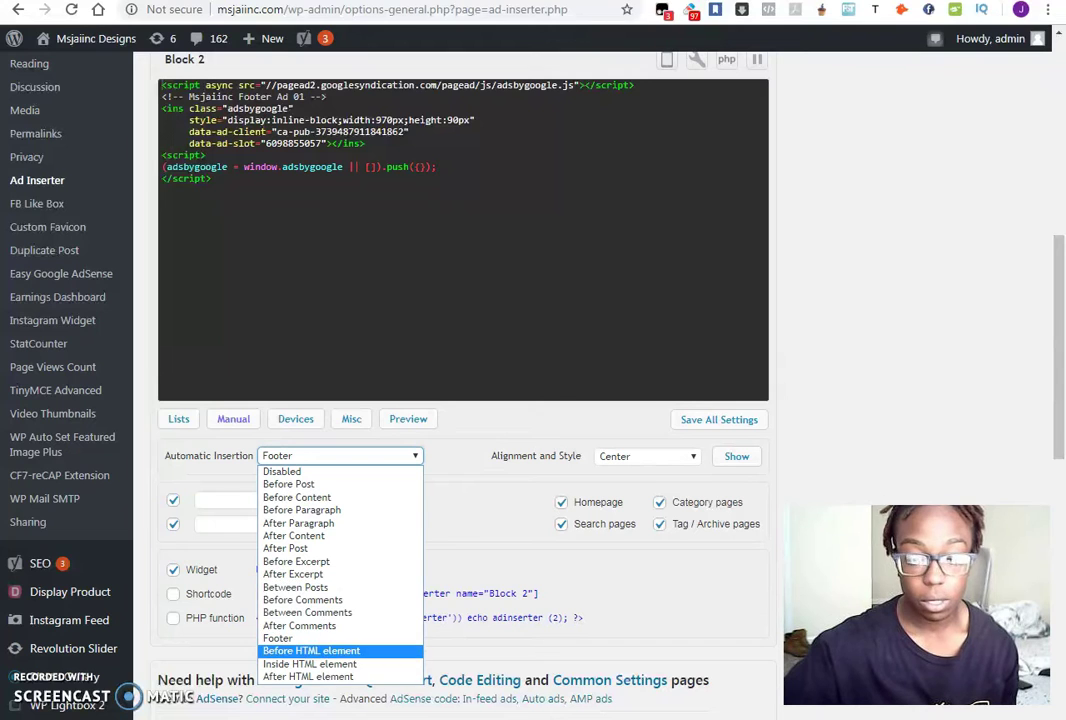
{"action": "left_click", "coordinate": [852, 402]}
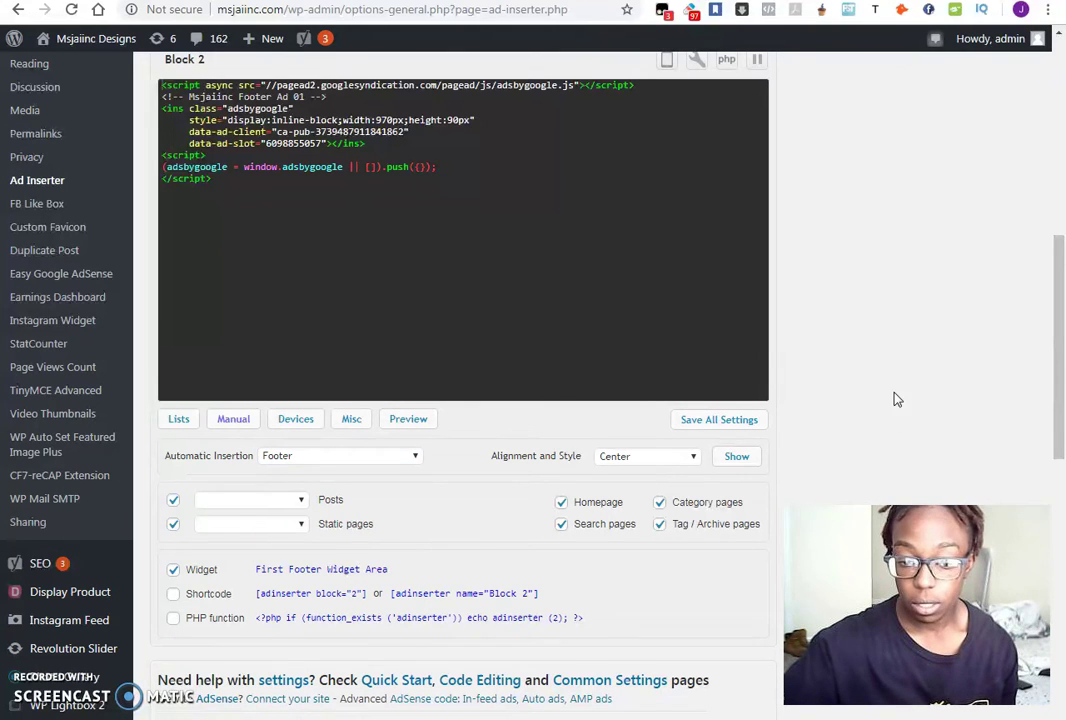
{"action": "scroll", "coordinate": [885, 380], "scroll_direction": "down", "scroll_amount": 3}
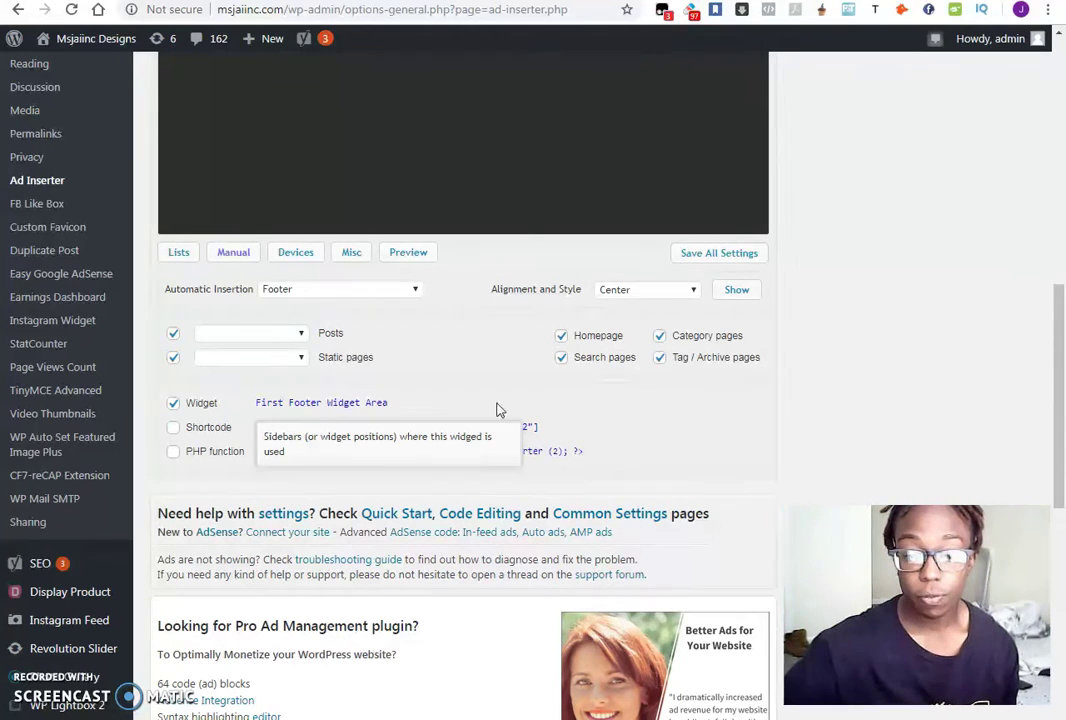
{"action": "scroll", "coordinate": [897, 338], "scroll_direction": "up", "scroll_amount": 5}
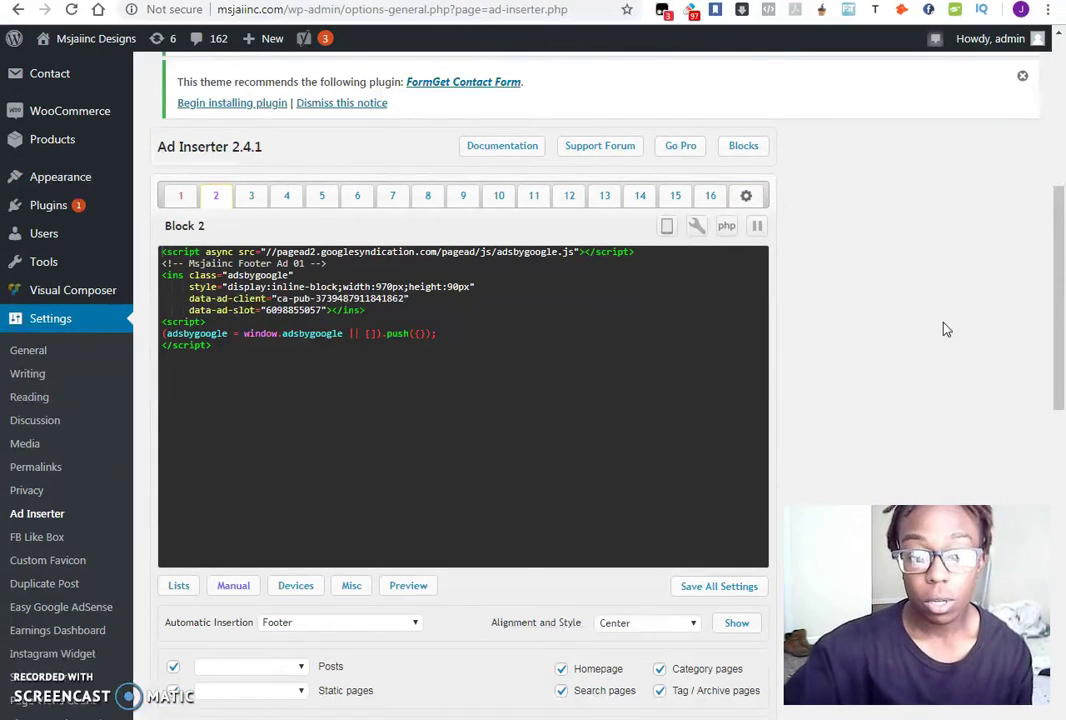
{"action": "mouse_move", "coordinate": [95, 190]}
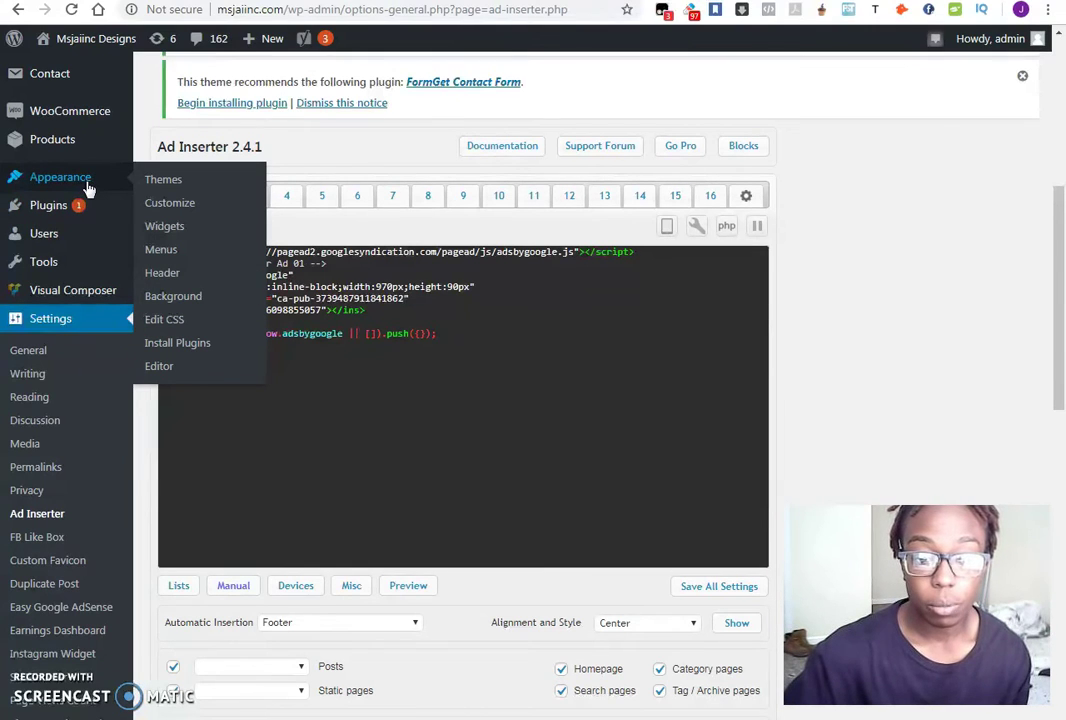
Open the One Page theme's Theme Header (header.php) in the theme editor
{"action": "left_click", "coordinate": [163, 369]}
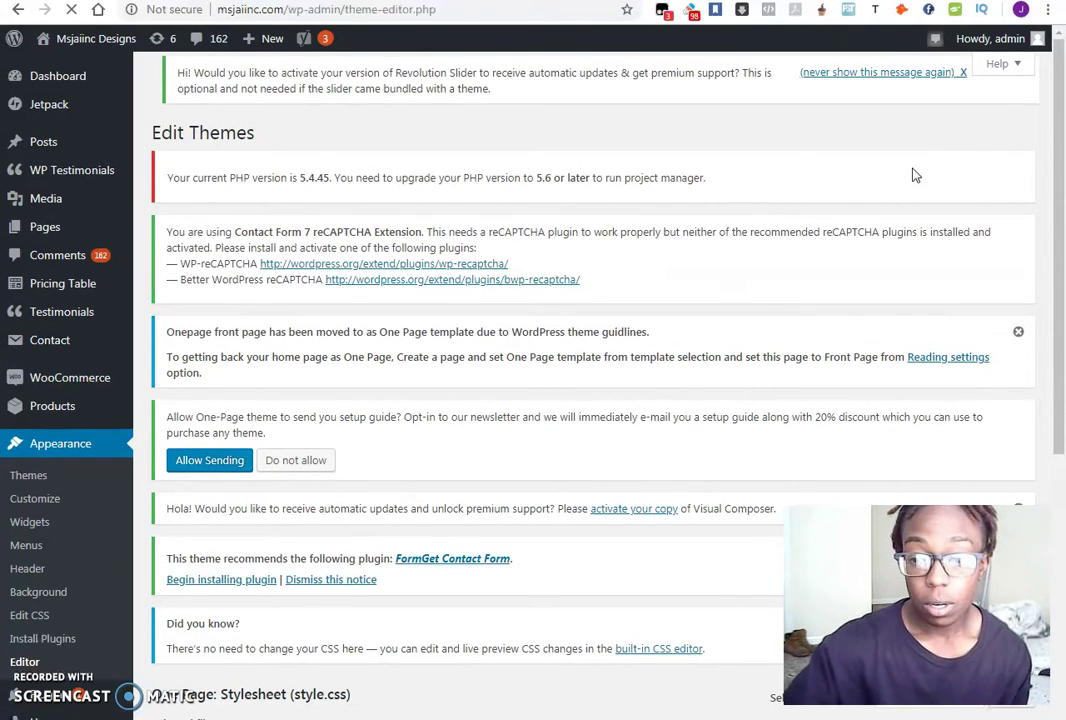
{"action": "scroll", "coordinate": [990, 152], "scroll_direction": "down", "scroll_amount": 4}
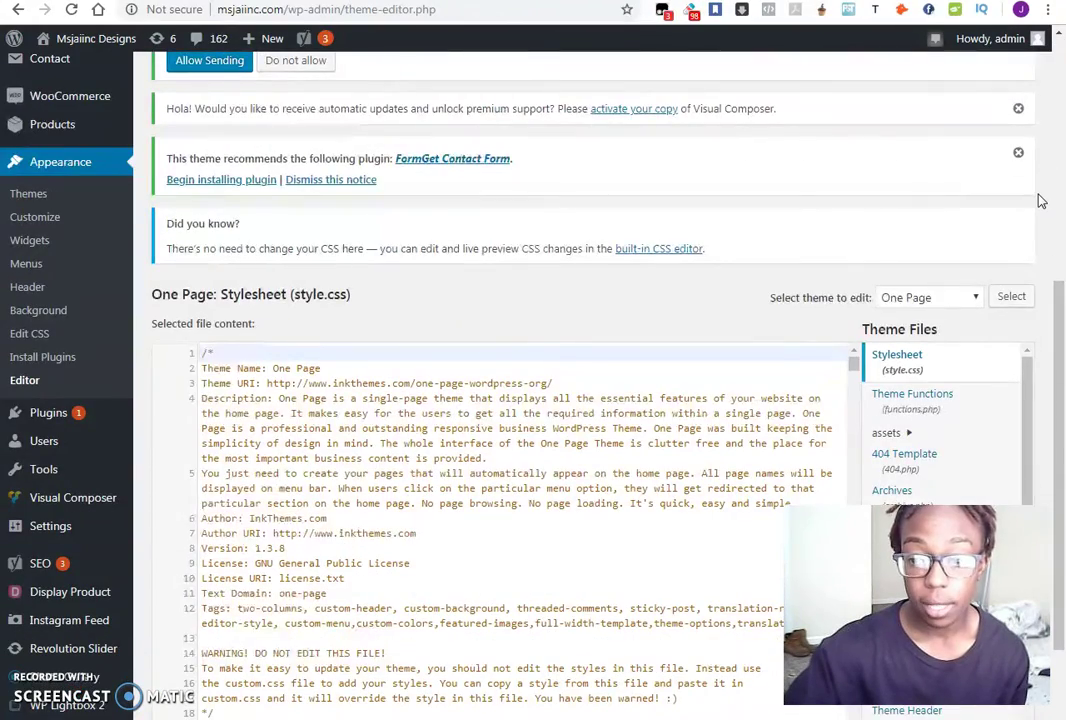
{"action": "scroll", "coordinate": [1038, 198], "scroll_direction": "down", "scroll_amount": 3}
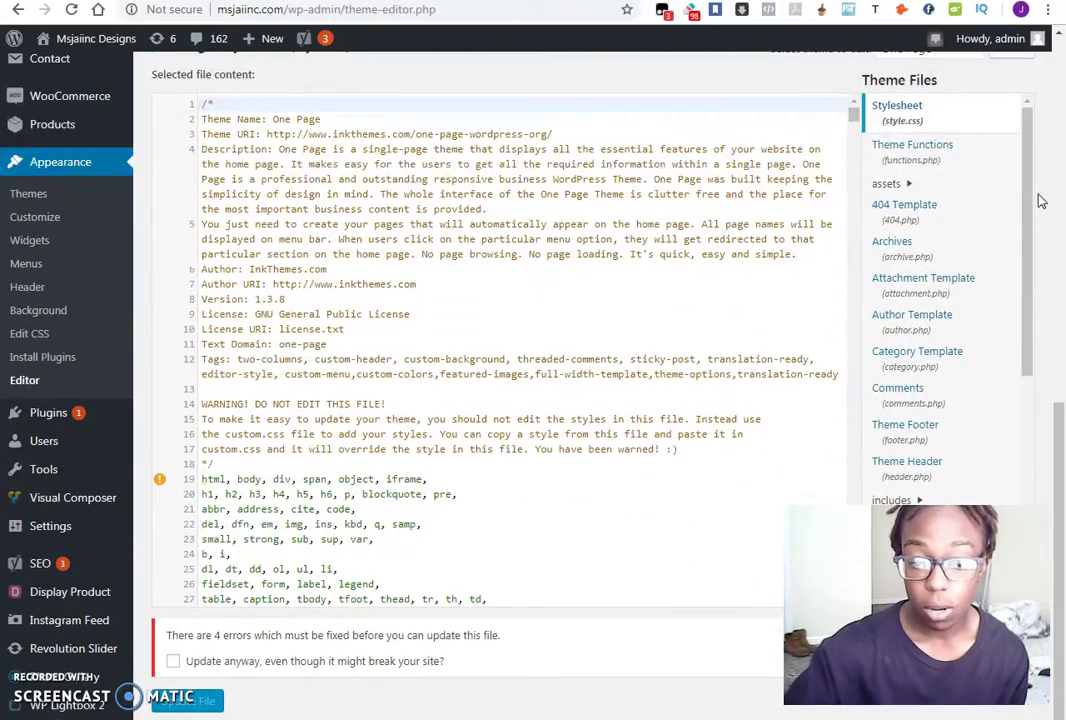
{"action": "scroll", "coordinate": [922, 432], "scroll_direction": "down", "scroll_amount": 1}
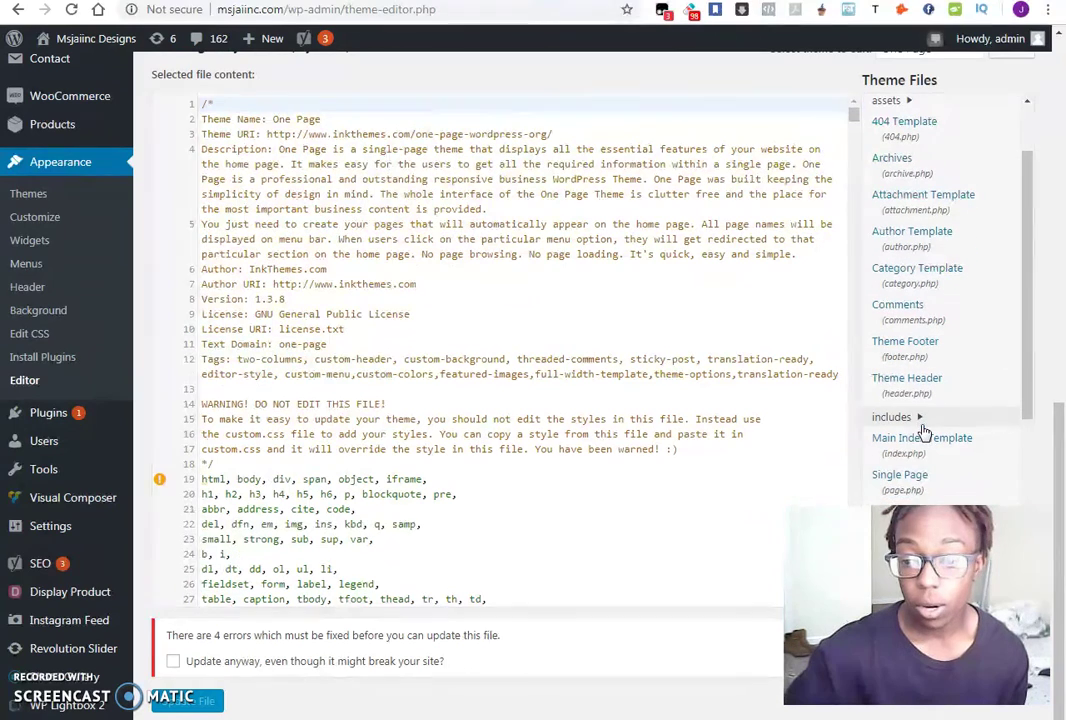
{"action": "left_click", "coordinate": [922, 380]}
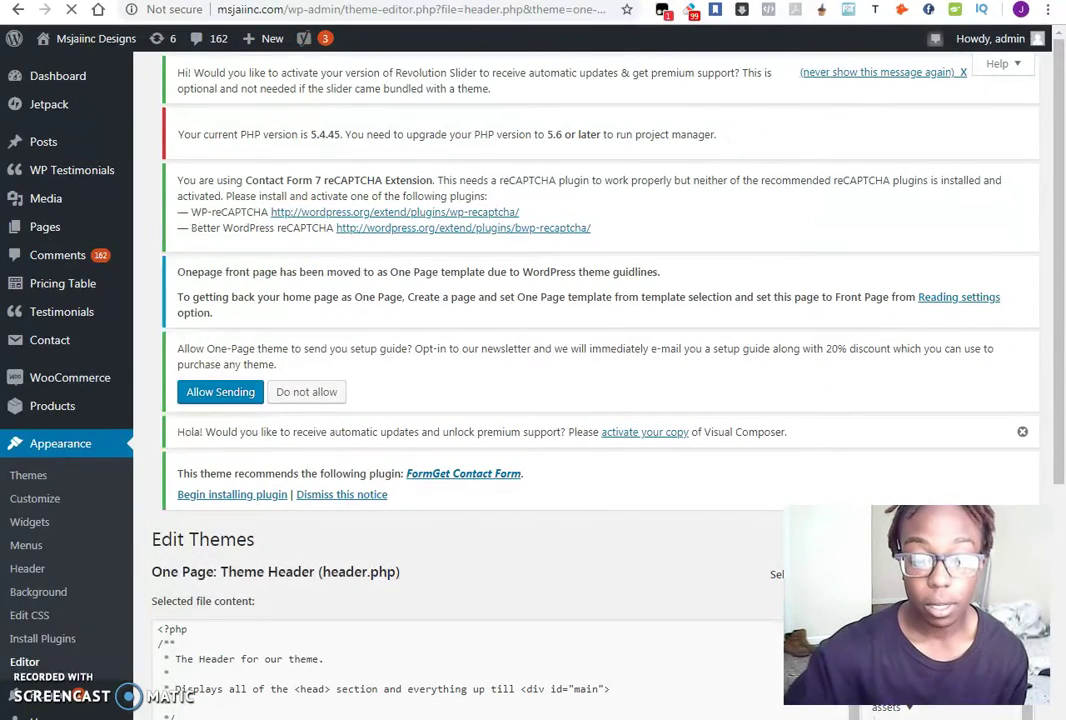
Select all of the header.php code in the theme editor for a backup
{"action": "key", "text": "super"}
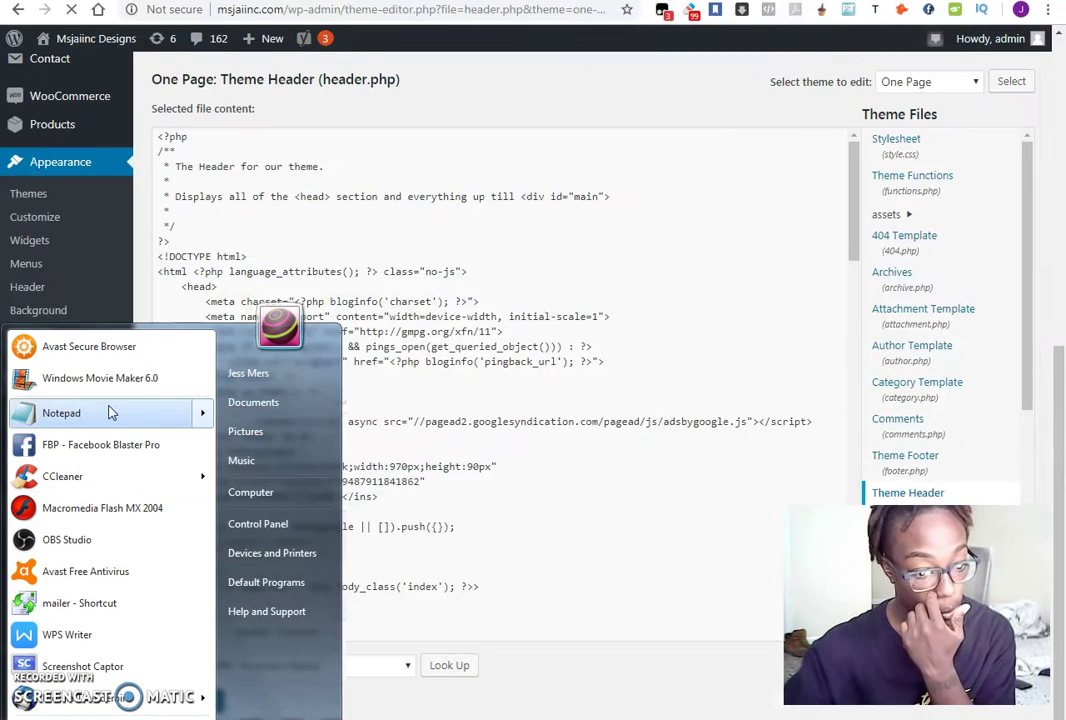
{"action": "mouse_move", "coordinate": [110, 413]}
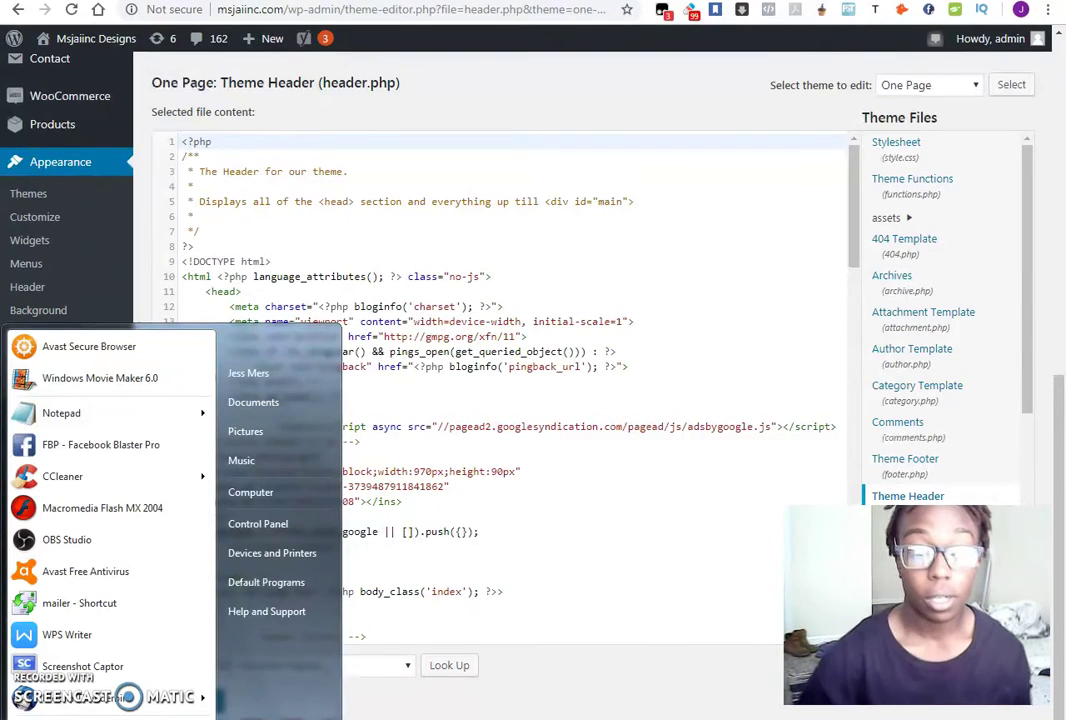
{"action": "type", "text": "n"}
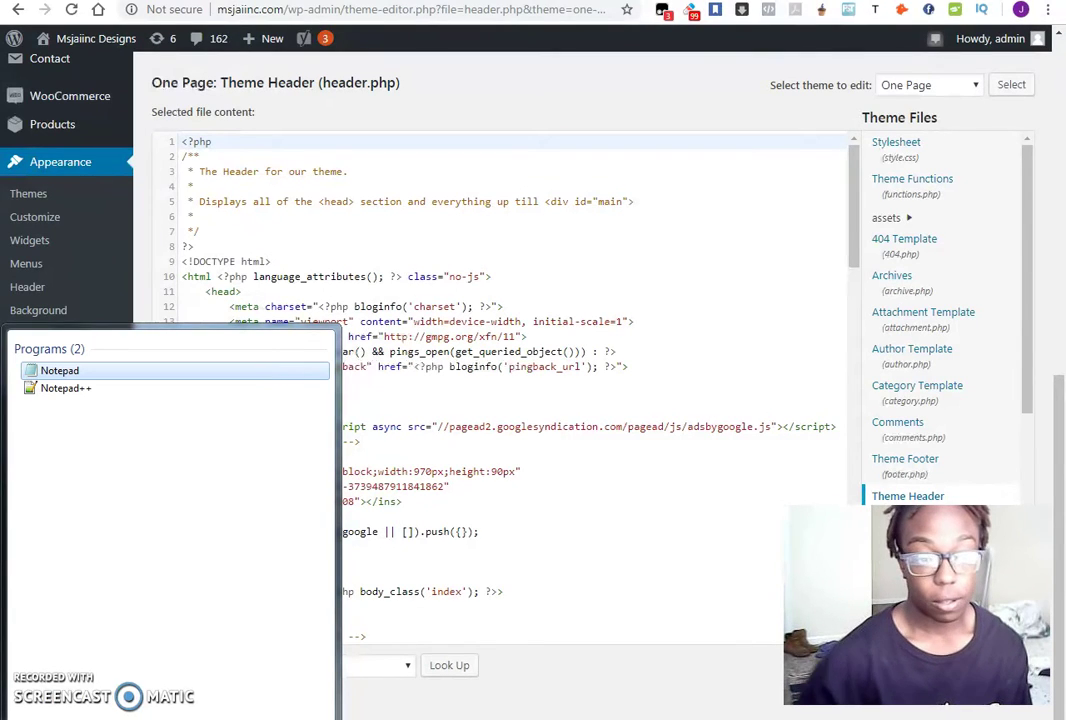
{"action": "left_click", "coordinate": [79, 395]}
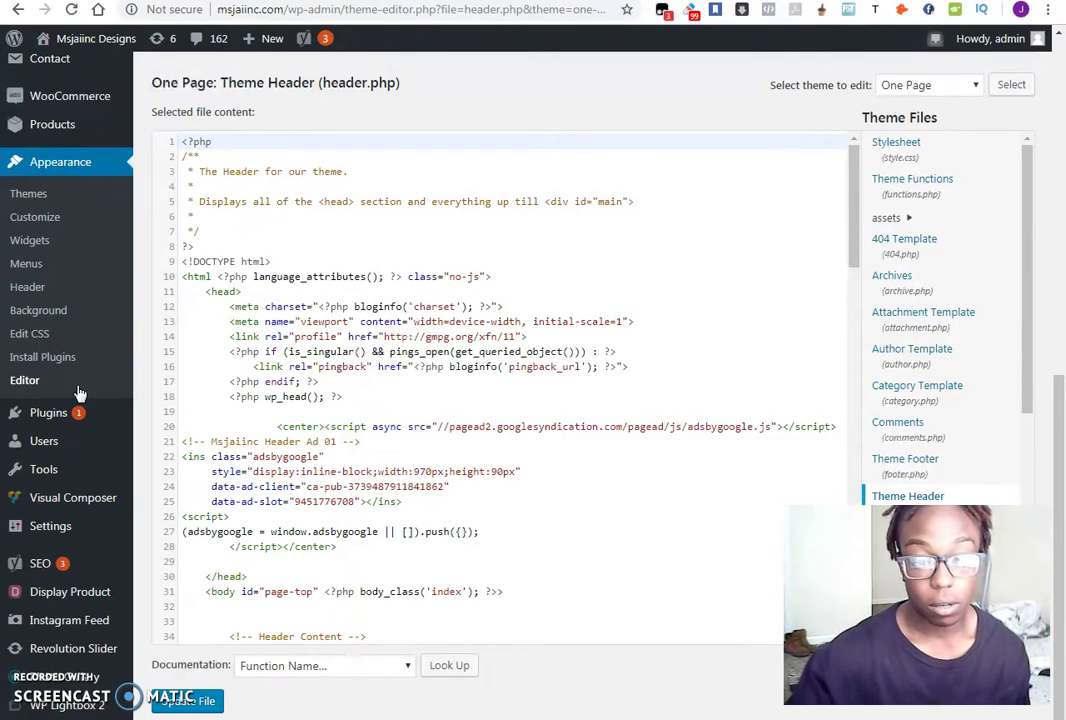
{"action": "left_click", "coordinate": [411, 260]}
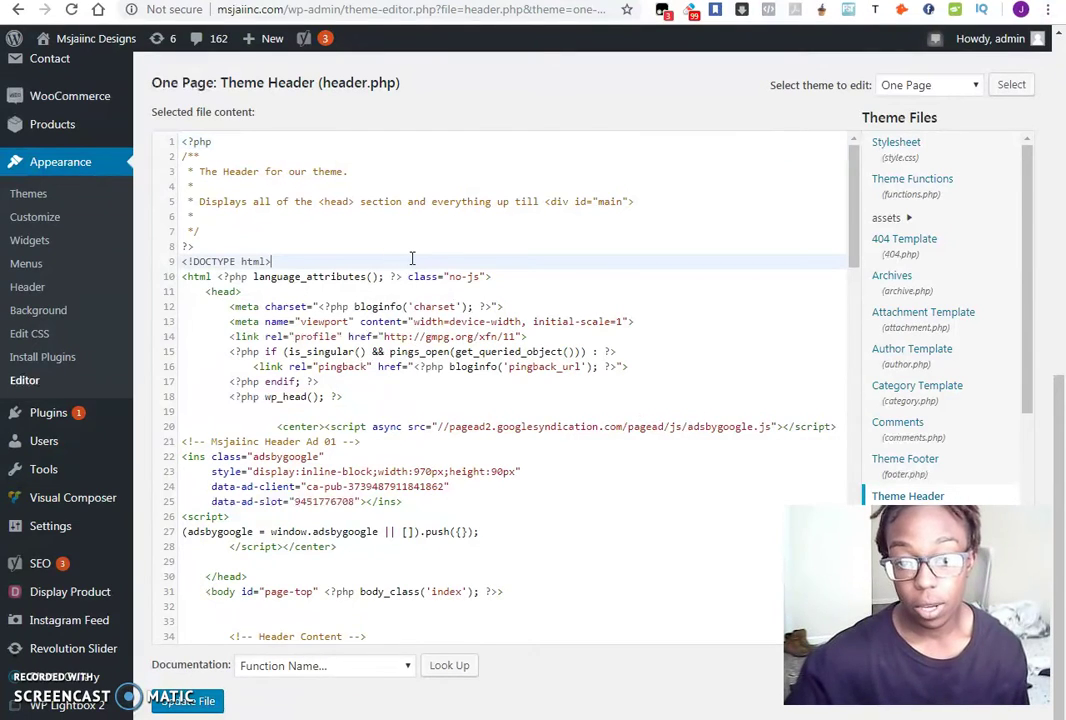
{"action": "key", "text": "ctrl+a"}
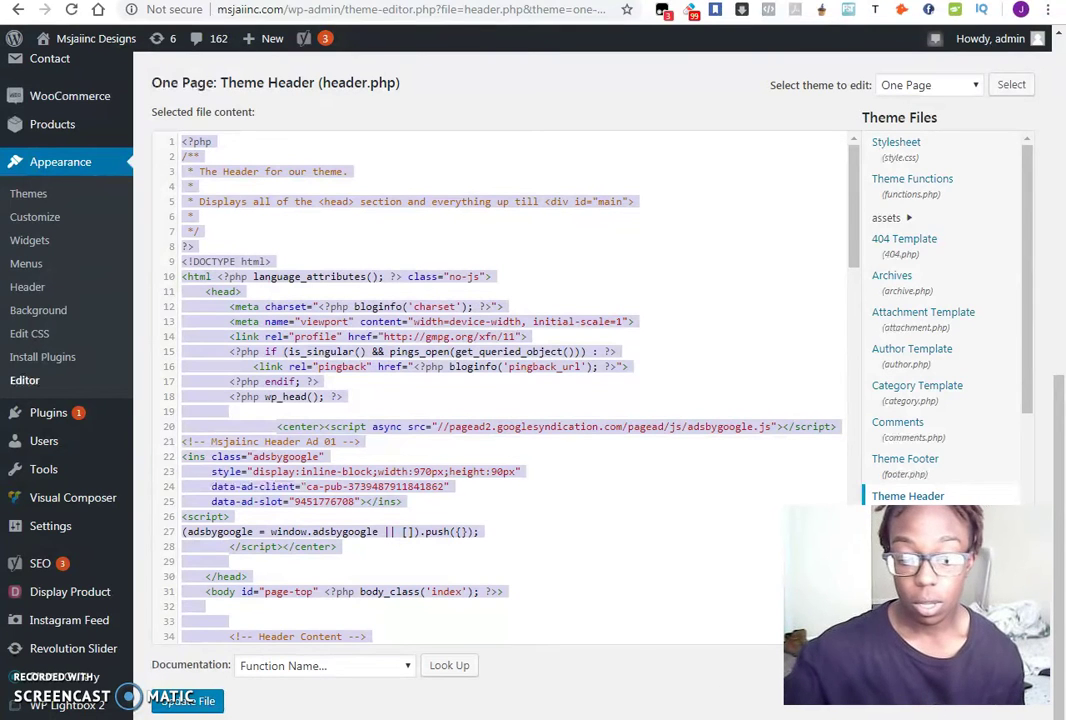
Paste the 127-line header.php code into a new Notepad++ tab as a backup
{"action": "key", "text": "alt+Tab"}
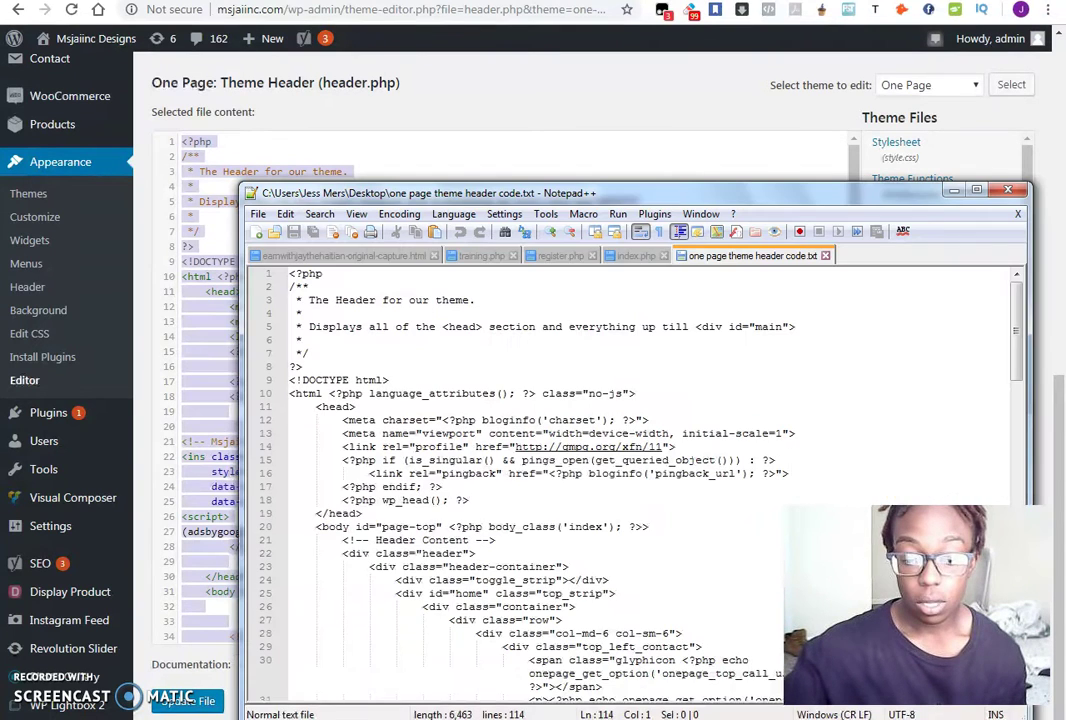
{"action": "left_click", "coordinate": [257, 232]}
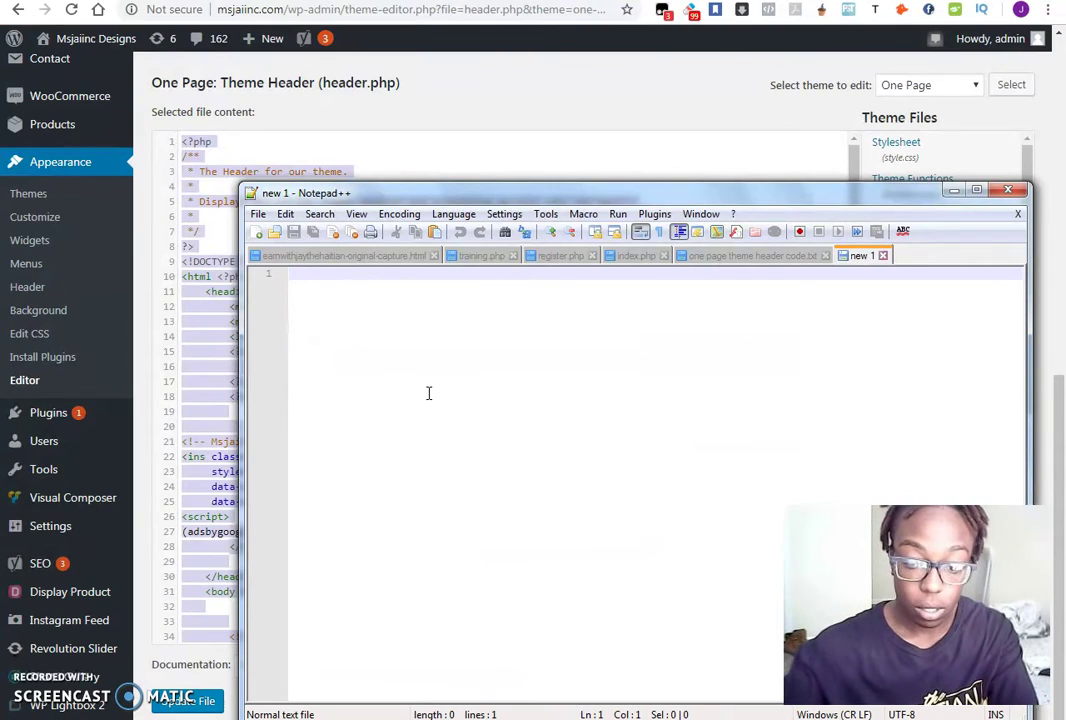
{"action": "key", "text": "ctrl+v"}
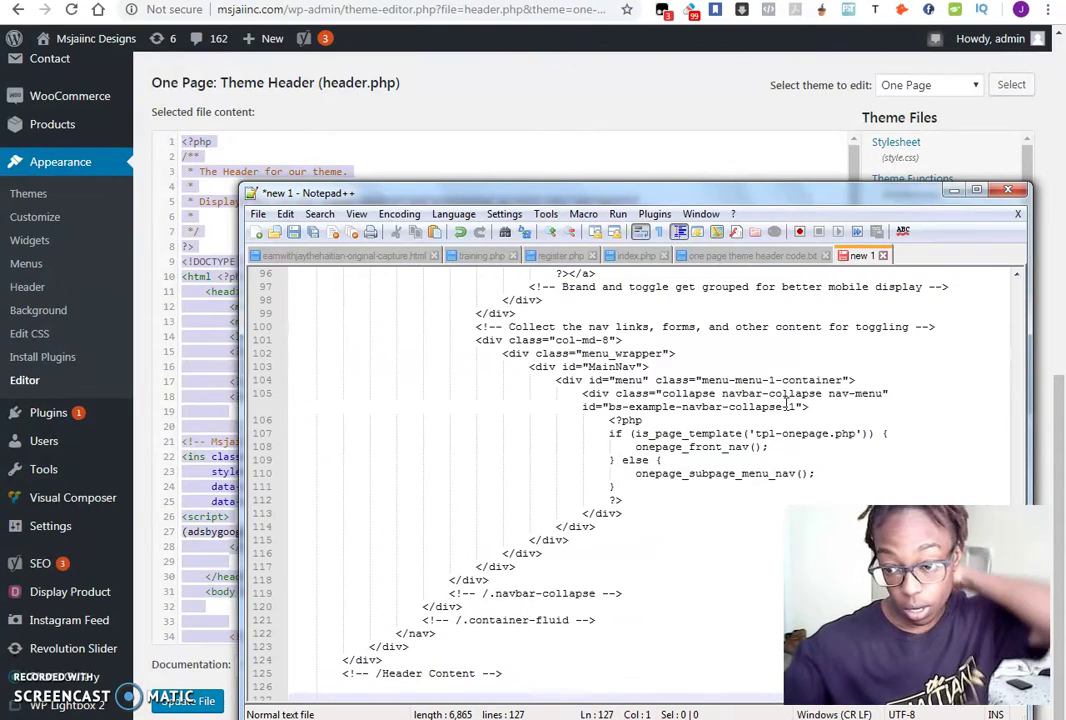
{"action": "scroll", "coordinate": [785, 400], "scroll_direction": "up", "scroll_amount": 12}
{"action": "scroll", "coordinate": [785, 400], "scroll_direction": "up", "scroll_amount": 20}
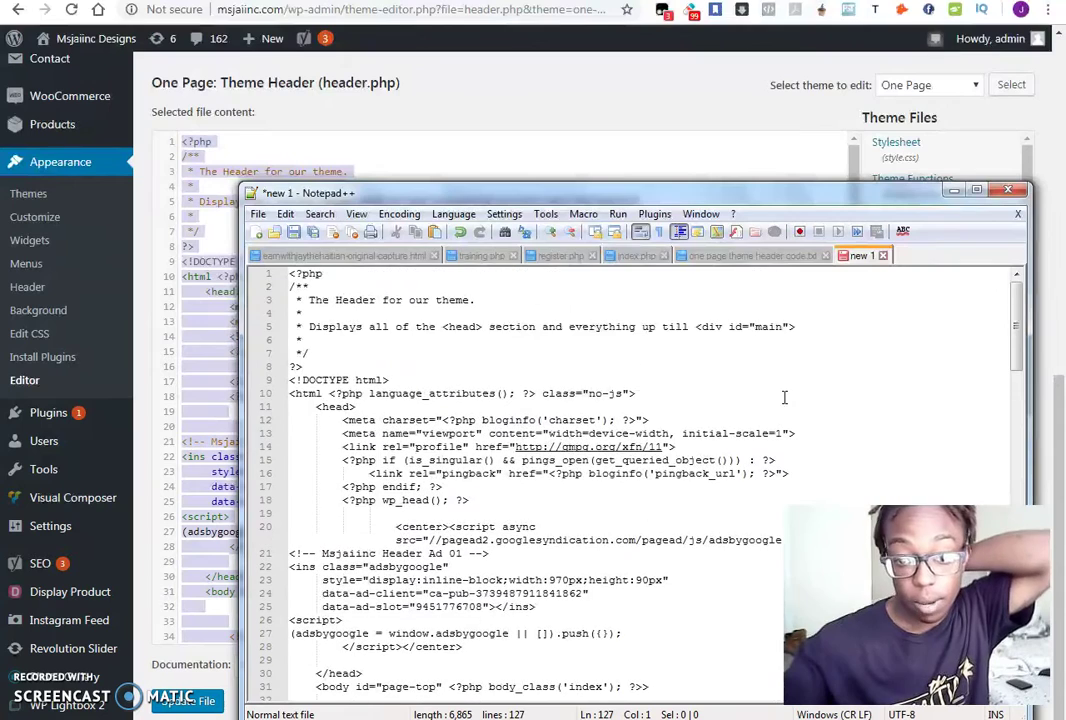
{"action": "left_click", "coordinate": [735, 125]}
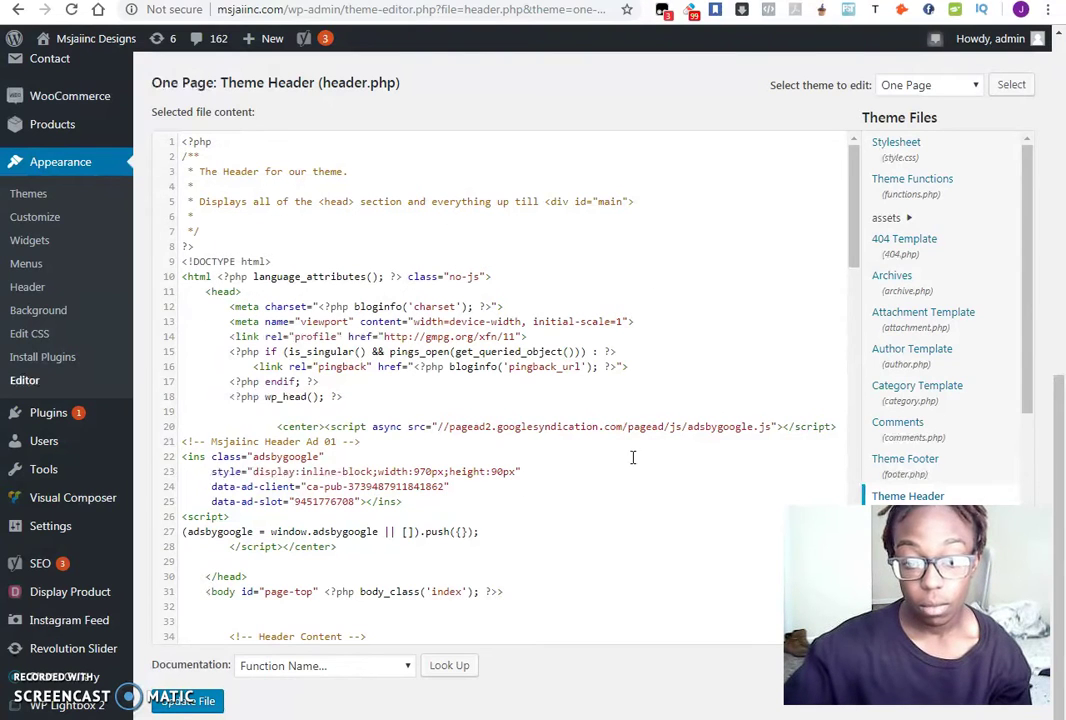
{"action": "scroll", "coordinate": [536, 332], "scroll_direction": "down", "scroll_amount": 2}
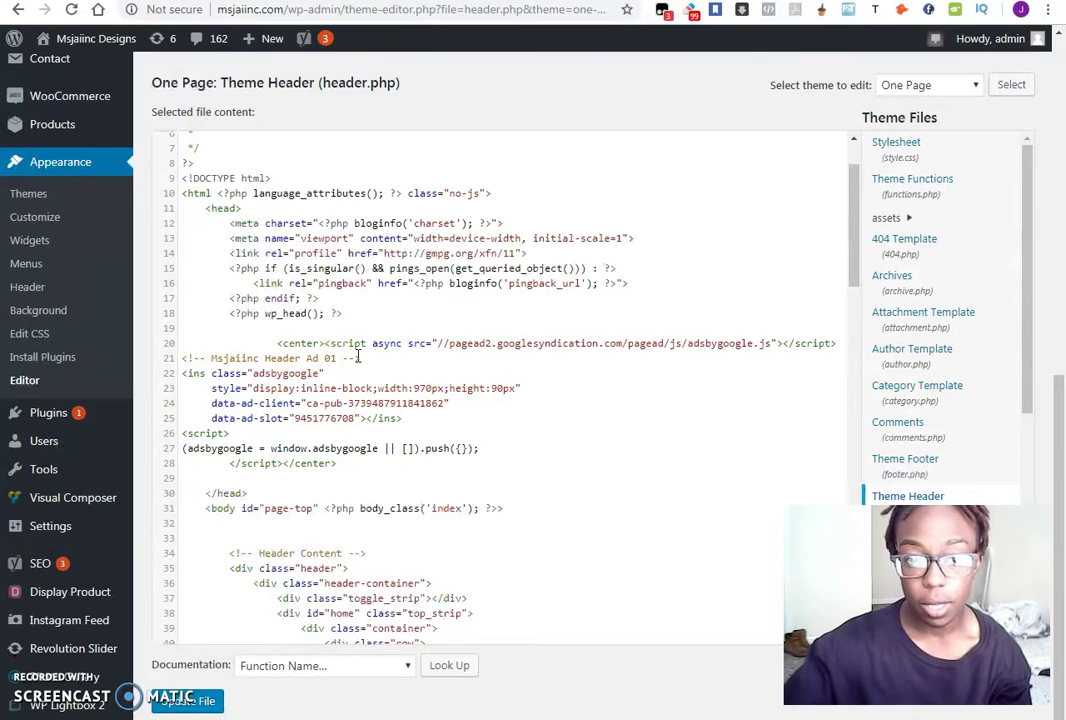
{"action": "key", "text": "ctrl+Tab"}
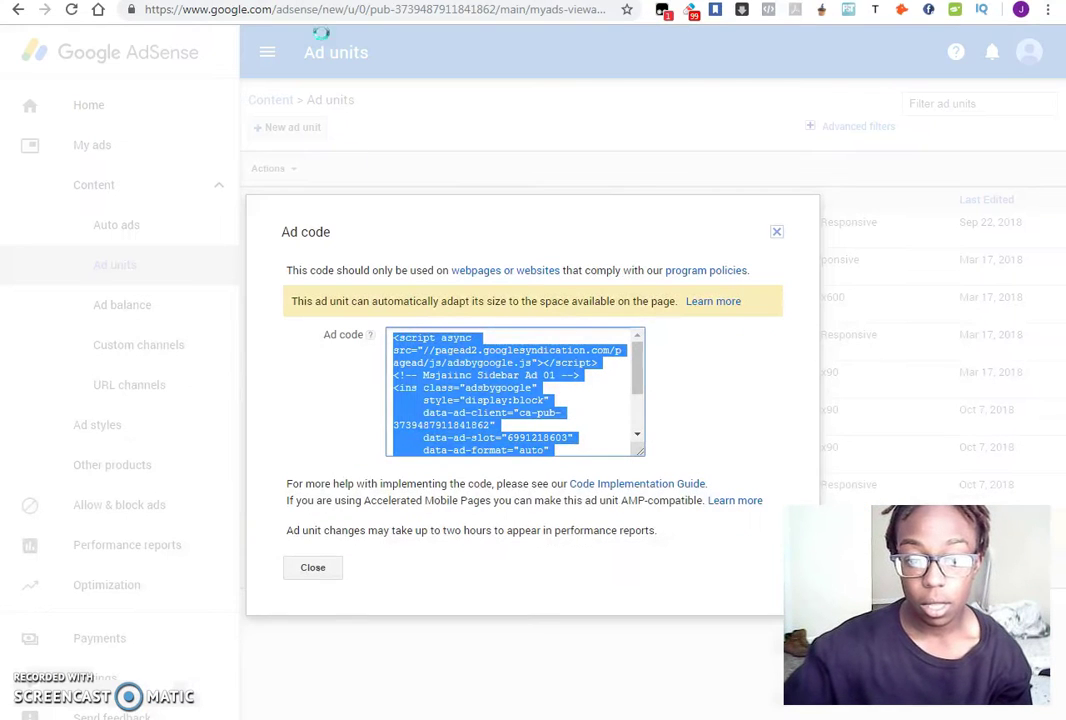
{"action": "left_click", "coordinate": [314, 570]}
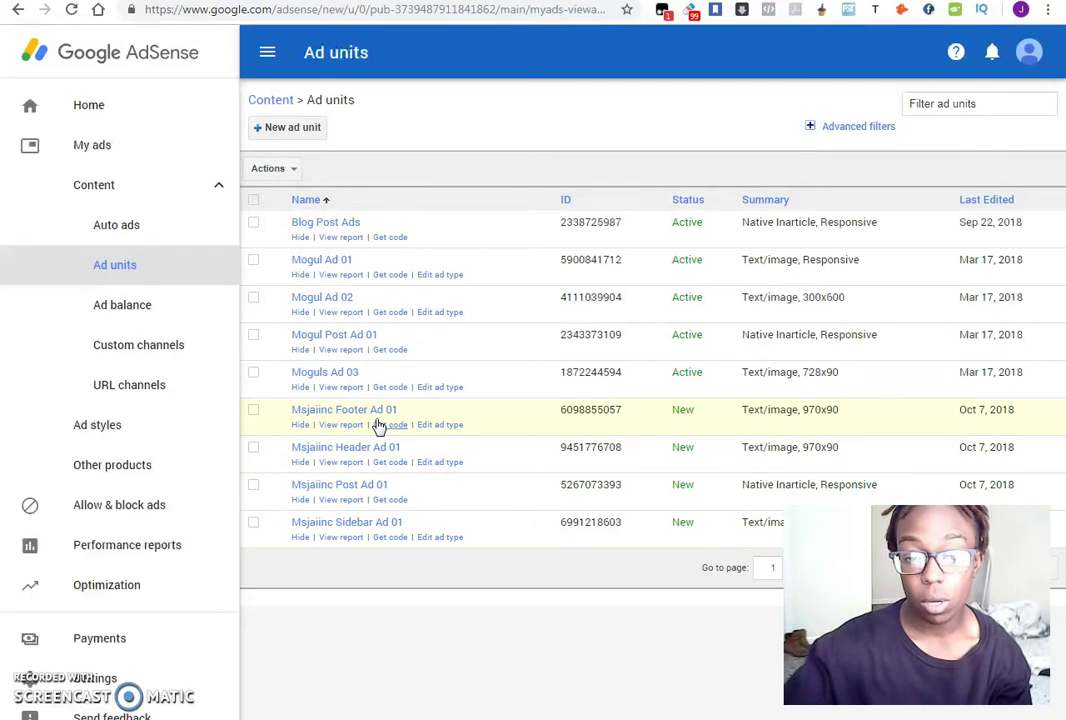
{"action": "key", "text": "ctrl+Tab"}
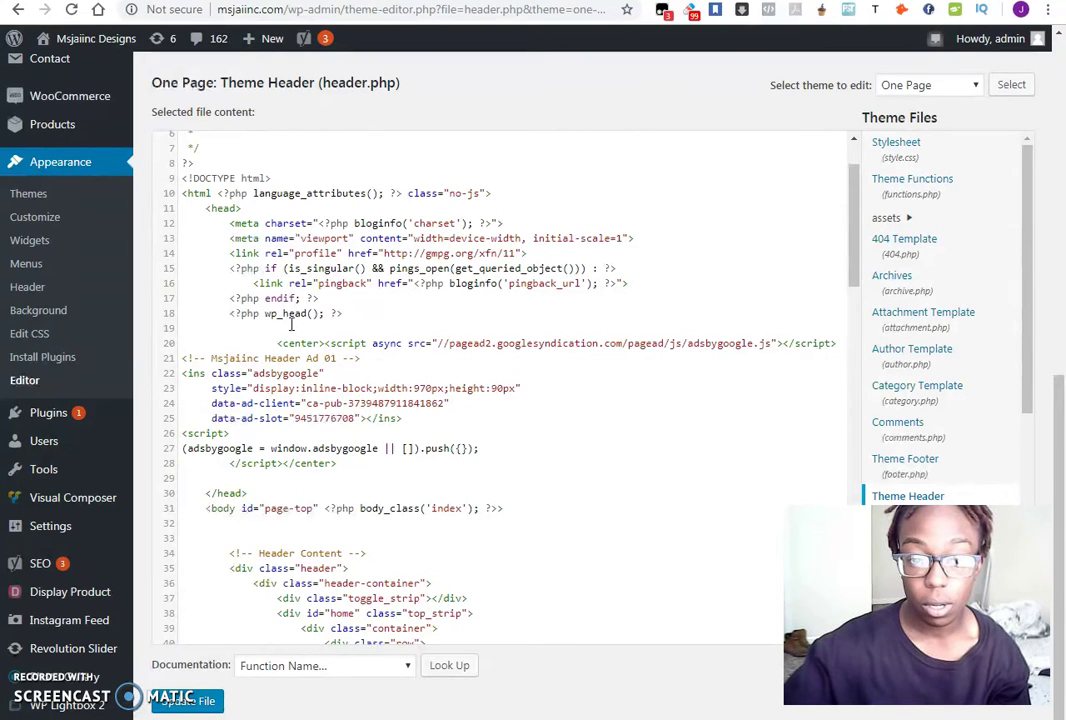
{"action": "key", "text": "ctrl+a"}
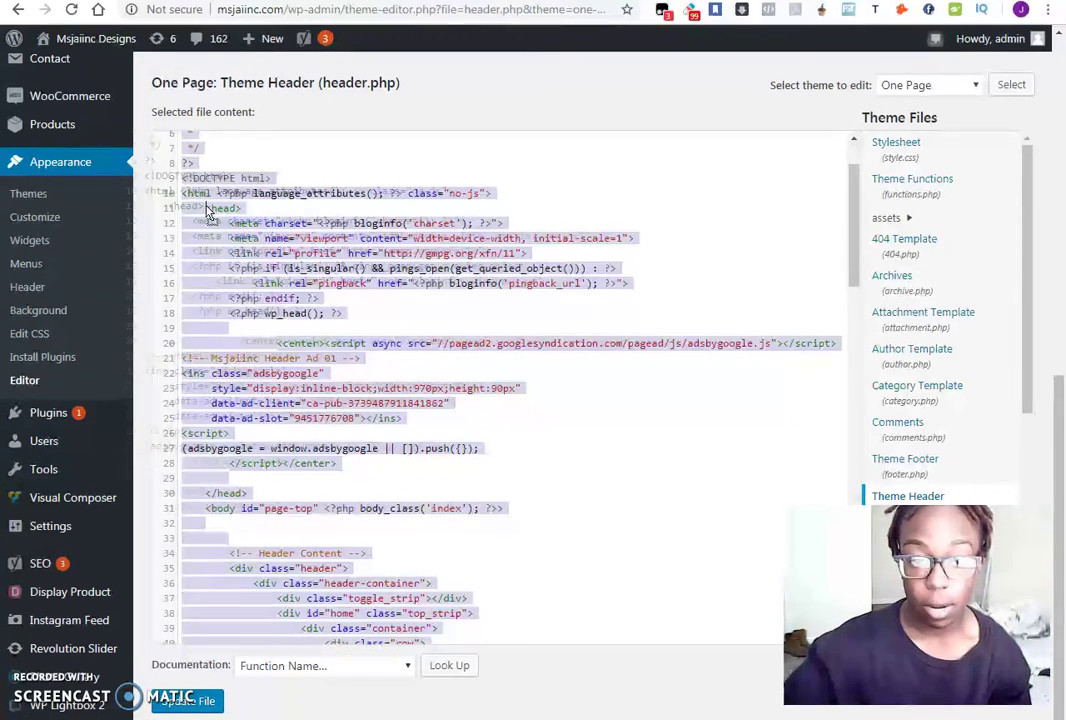
{"action": "left_click", "coordinate": [319, 222]}
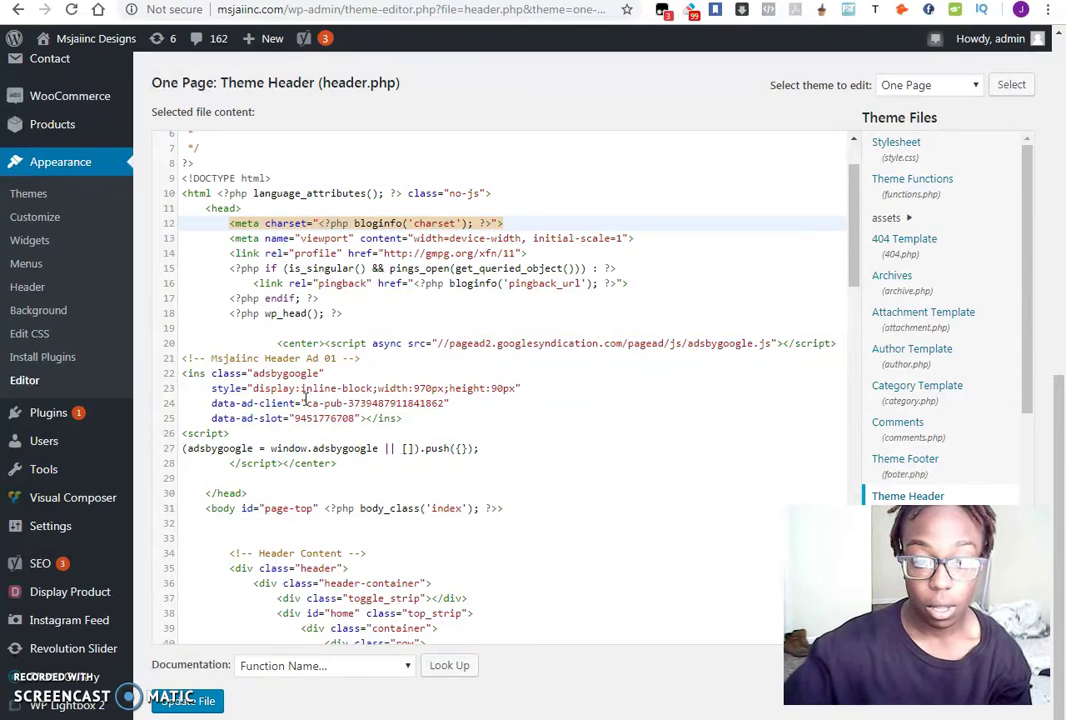
{"action": "left_click", "coordinate": [262, 493]}
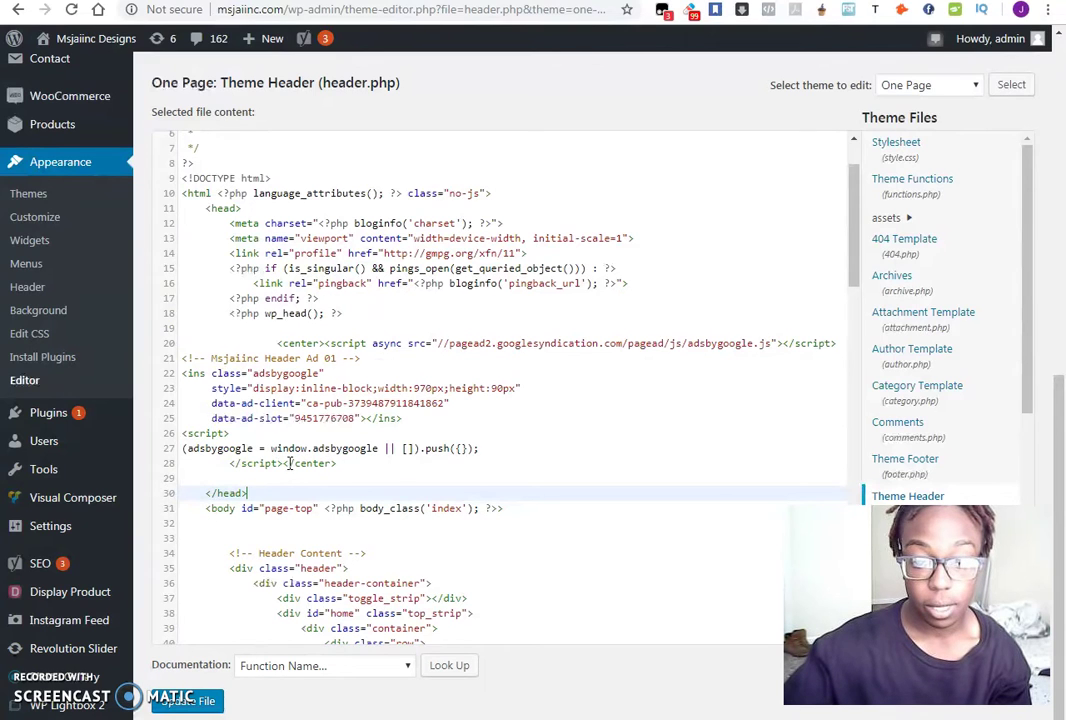
{"action": "left_click_drag", "start_coordinate": [283, 463], "coordinate": [325, 463]}
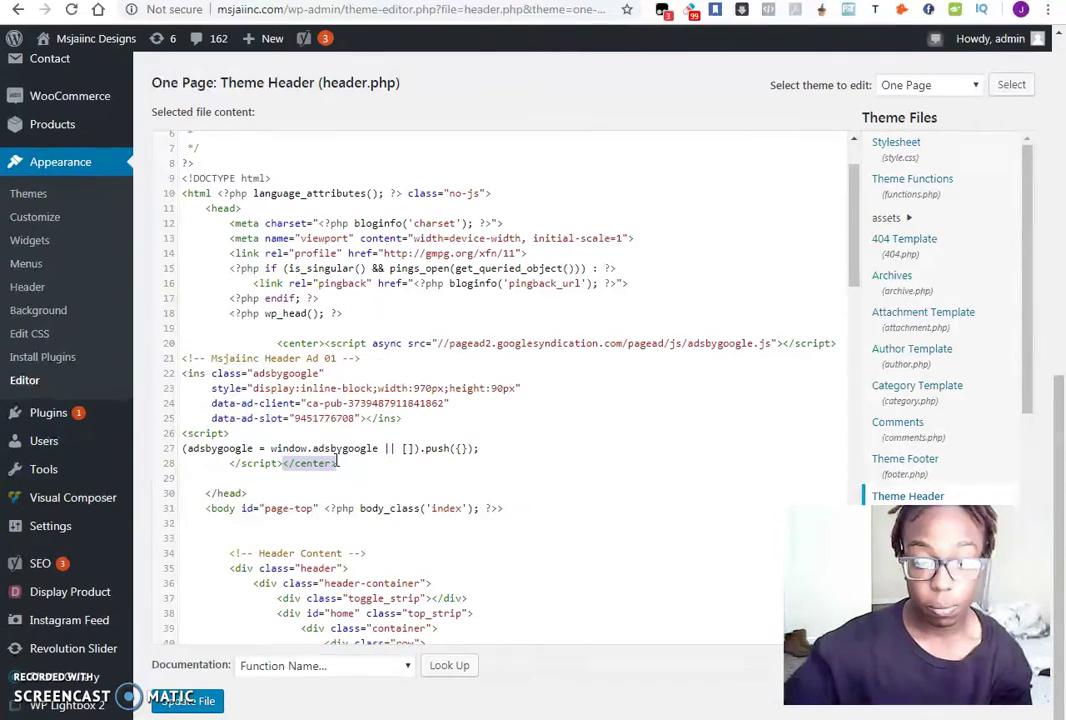
{"action": "left_click_drag", "start_coordinate": [326, 343], "coordinate": [277, 343]}
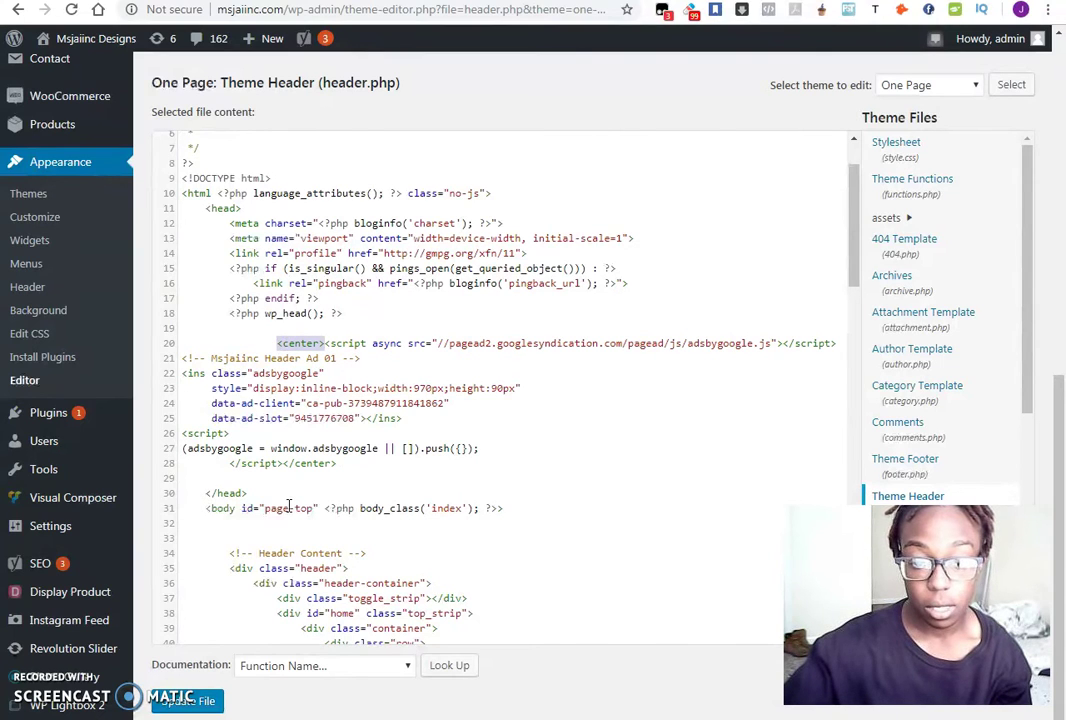
{"action": "left_click_drag", "start_coordinate": [283, 463], "coordinate": [337, 464]}
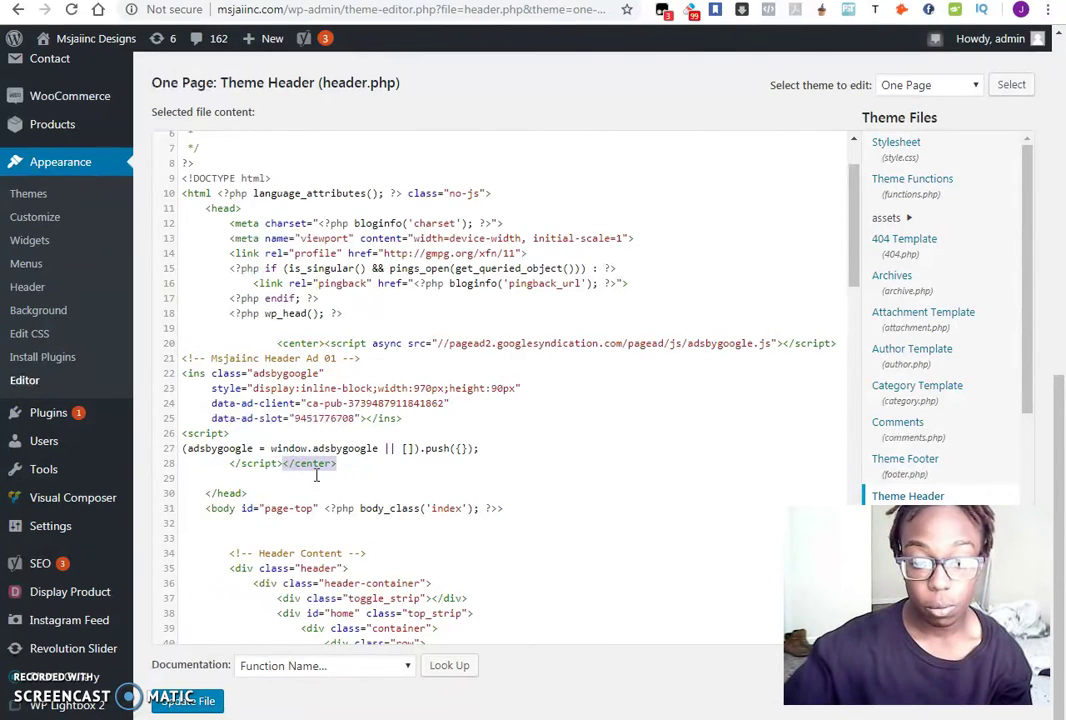
{"action": "left_click", "coordinate": [363, 463]}
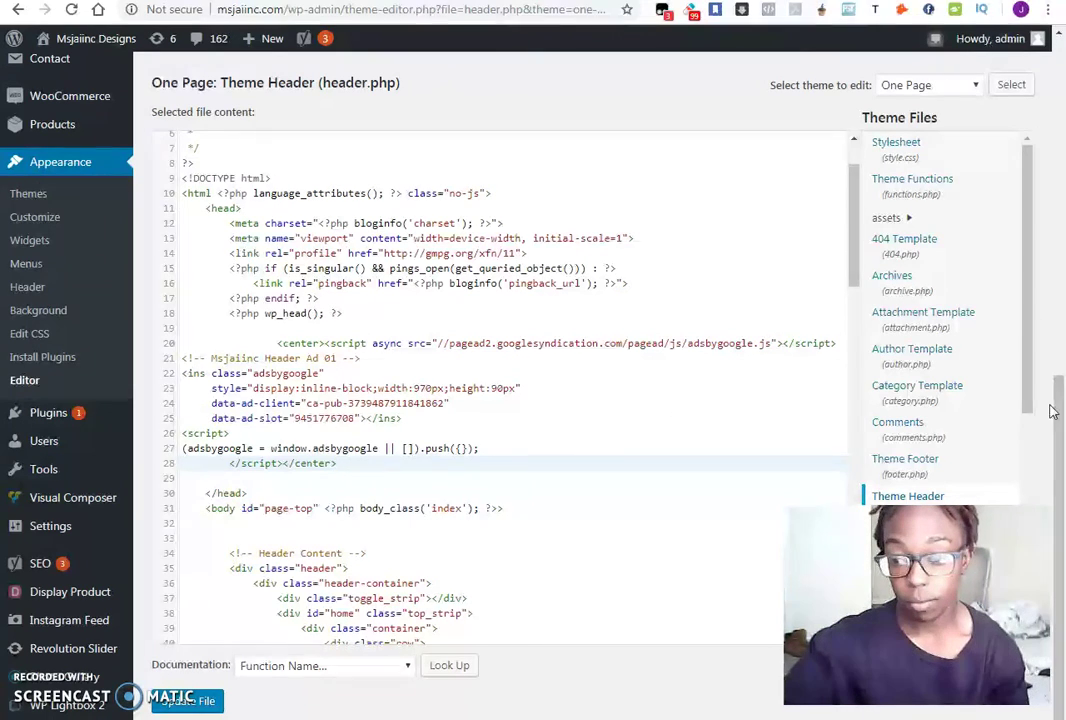
Save the edited header.php with Update File to get the File edited successfully confirmation
{"action": "left_click_drag", "start_coordinate": [1056, 402], "coordinate": [1063, 242]}
{"action": "scroll", "coordinate": [1063, 242], "scroll_direction": "up", "scroll_amount": 4}
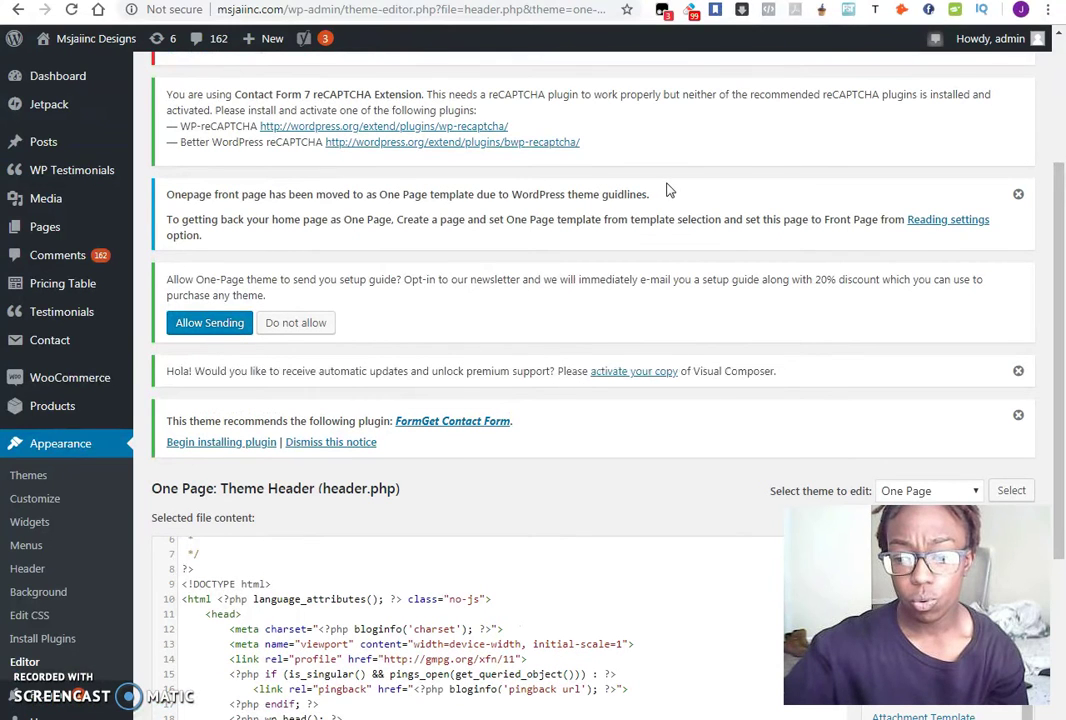
{"action": "scroll", "coordinate": [819, 296], "scroll_direction": "down", "scroll_amount": 3}
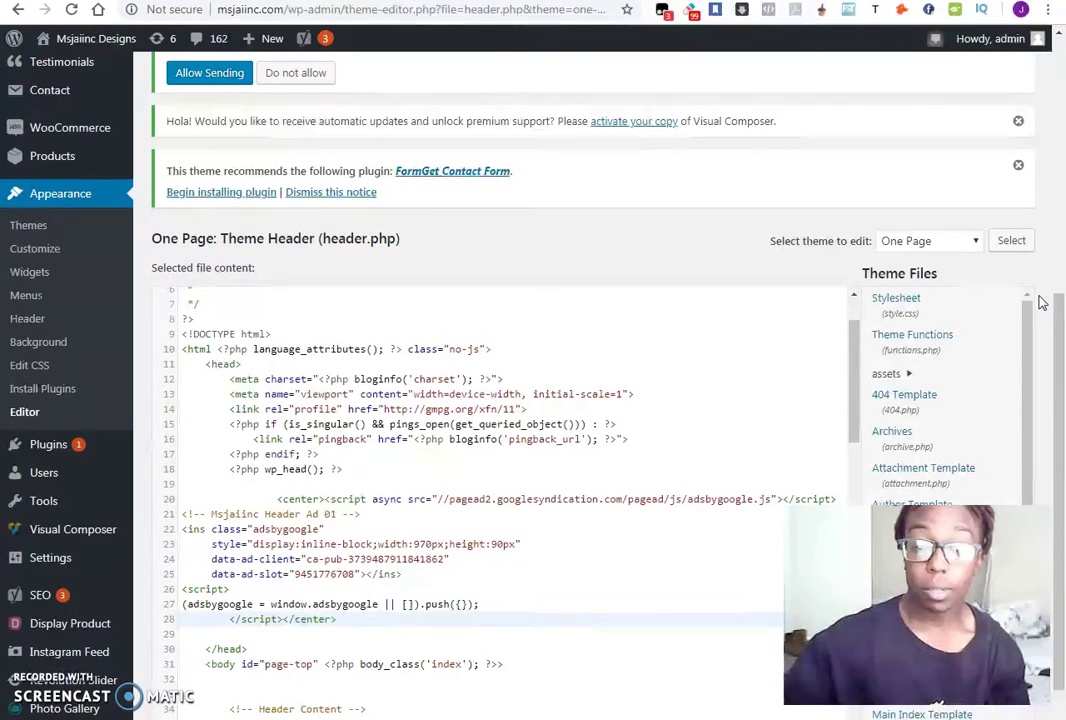
{"action": "scroll", "coordinate": [527, 197], "scroll_direction": "down", "scroll_amount": 3}
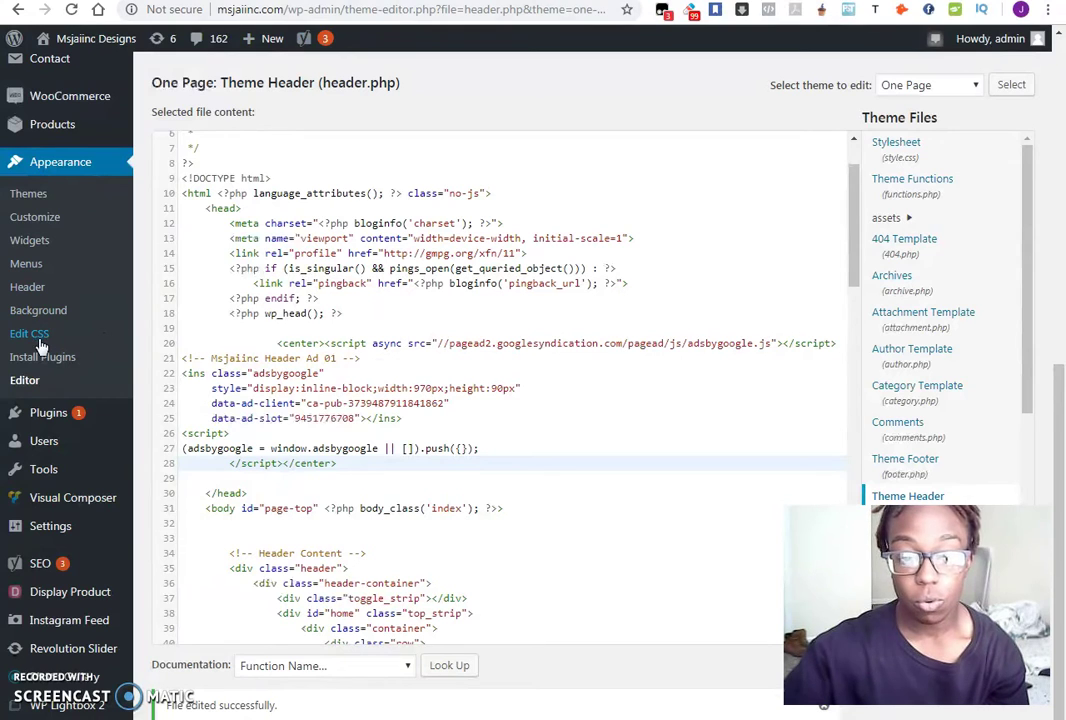
{"action": "mouse_move", "coordinate": [62, 525]}
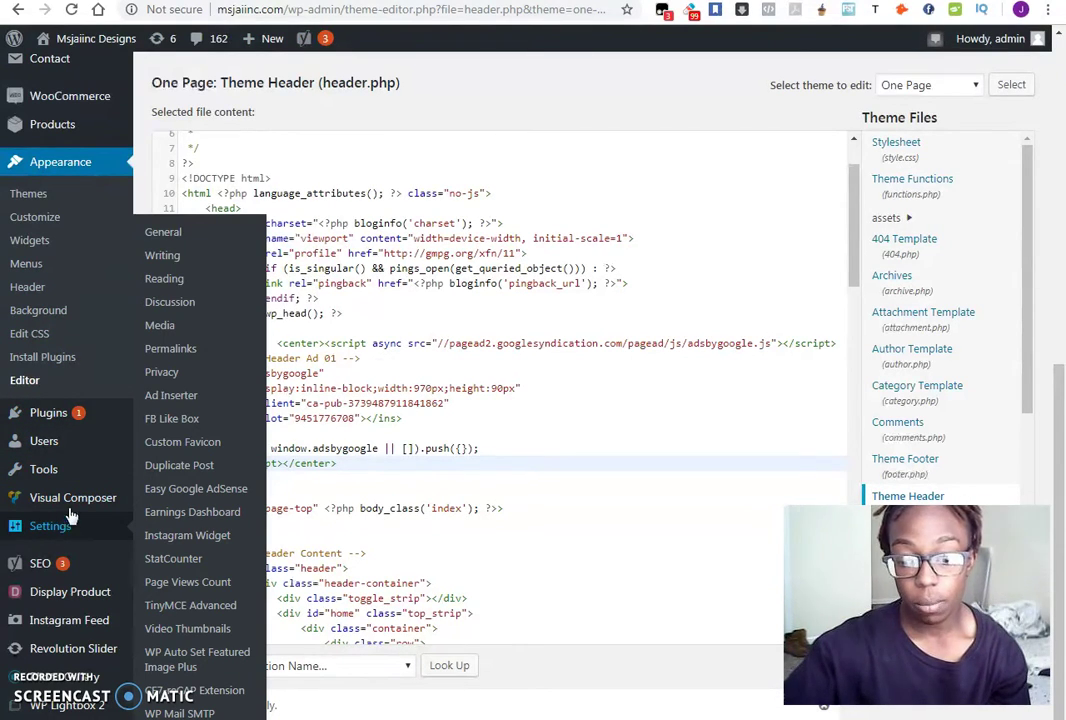
{"action": "mouse_move", "coordinate": [131, 414]}
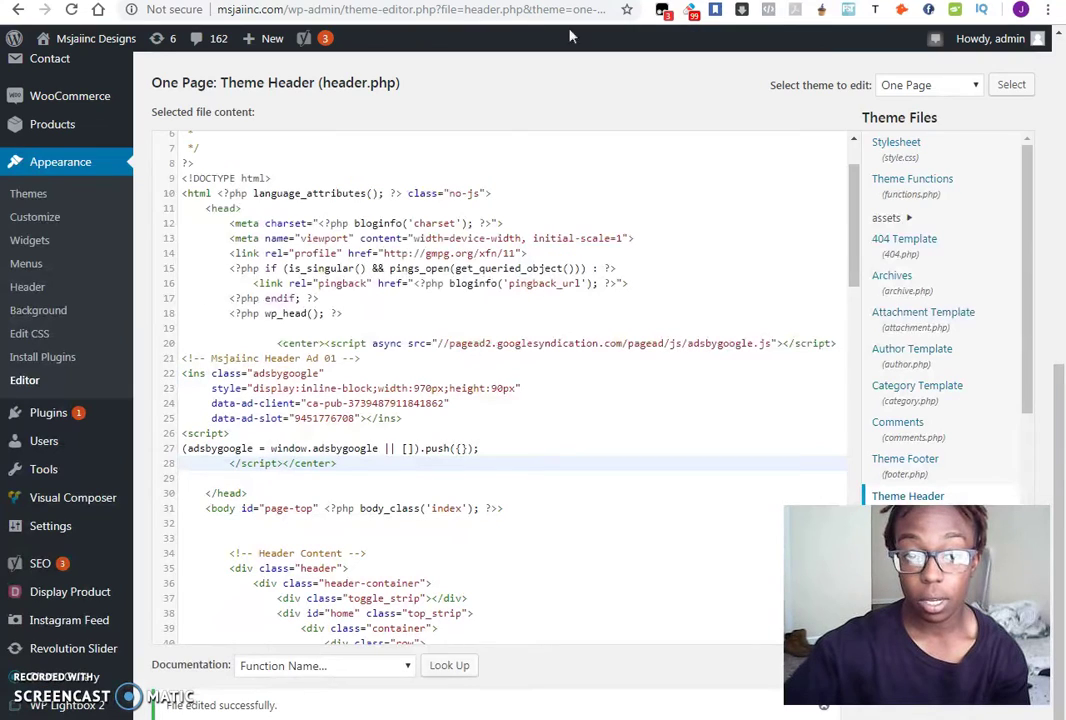
Visit the live msjaiinc.com homepage and scroll to check the header and footer ad banners
{"action": "mouse_move", "coordinate": [86, 40]}
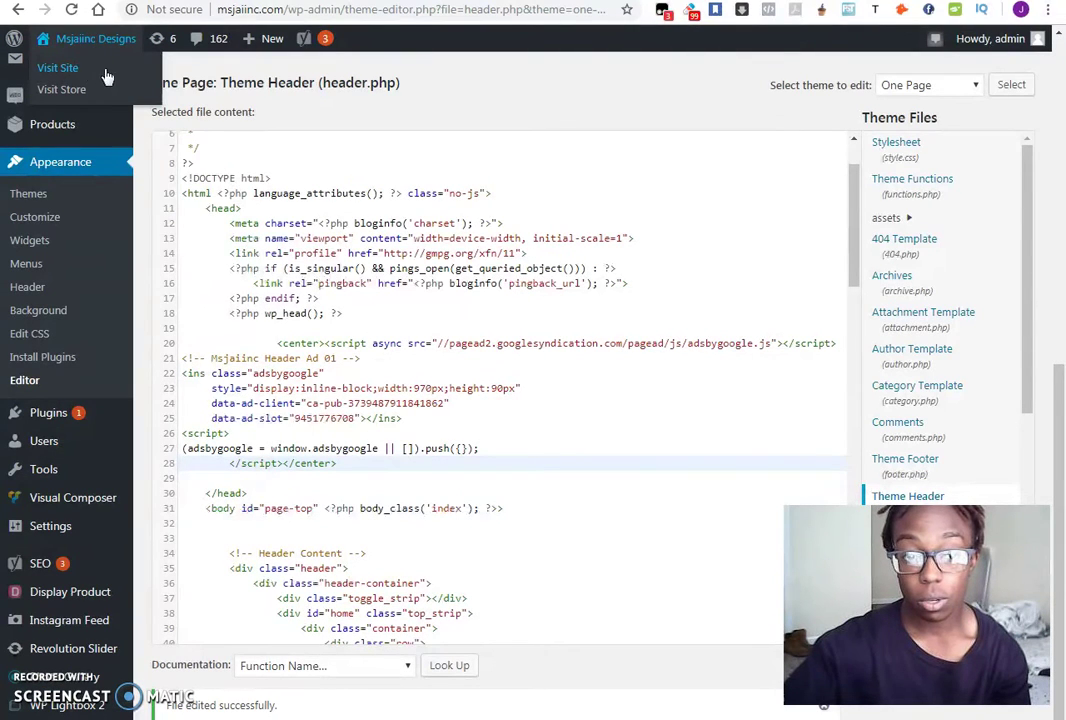
{"action": "right_click", "coordinate": [87, 68]}
{"action": "left_click", "coordinate": [138, 79]}
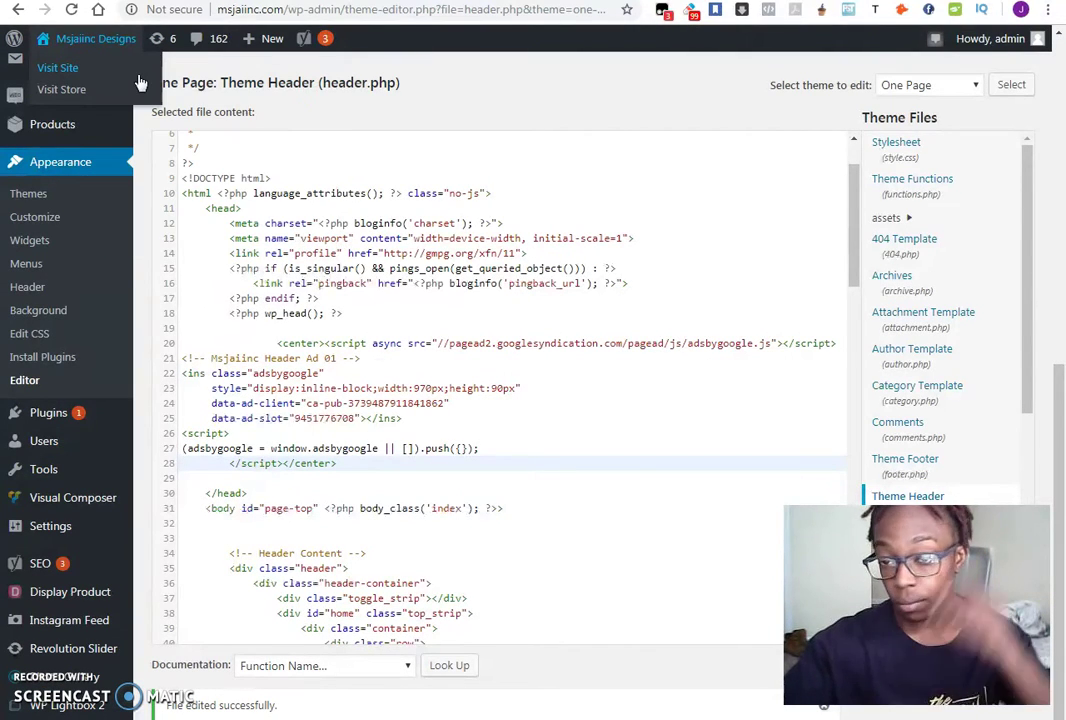
{"action": "left_click", "coordinate": [40, 36]}
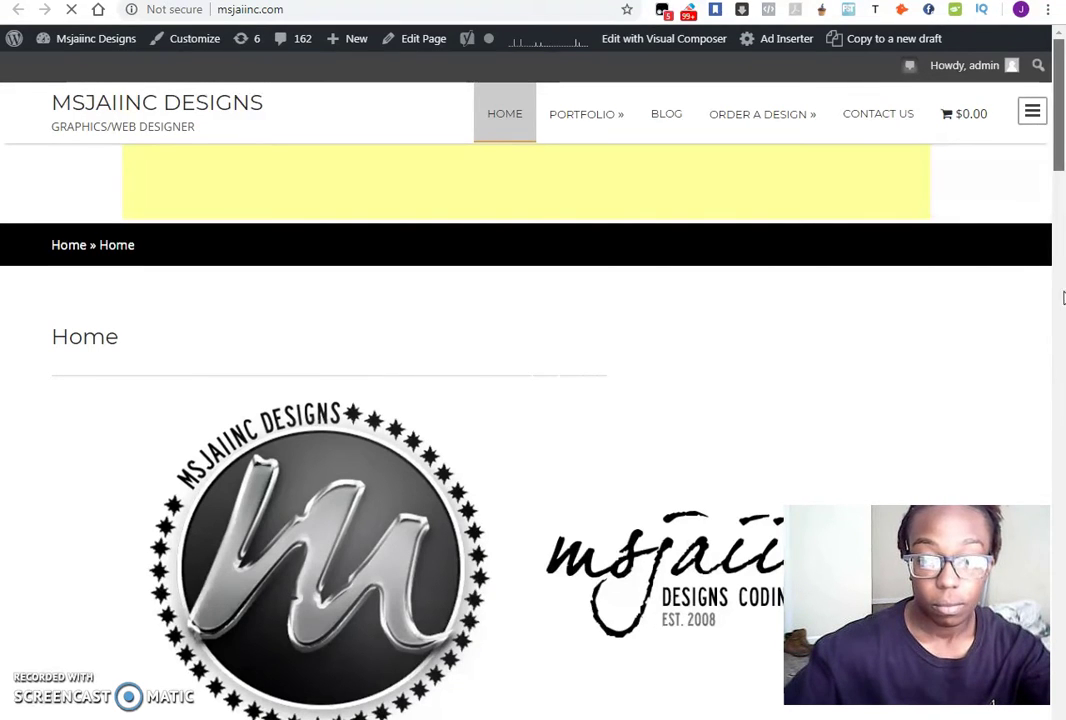
{"action": "left_click_drag", "start_coordinate": [1063, 140], "coordinate": [1063, 700]}
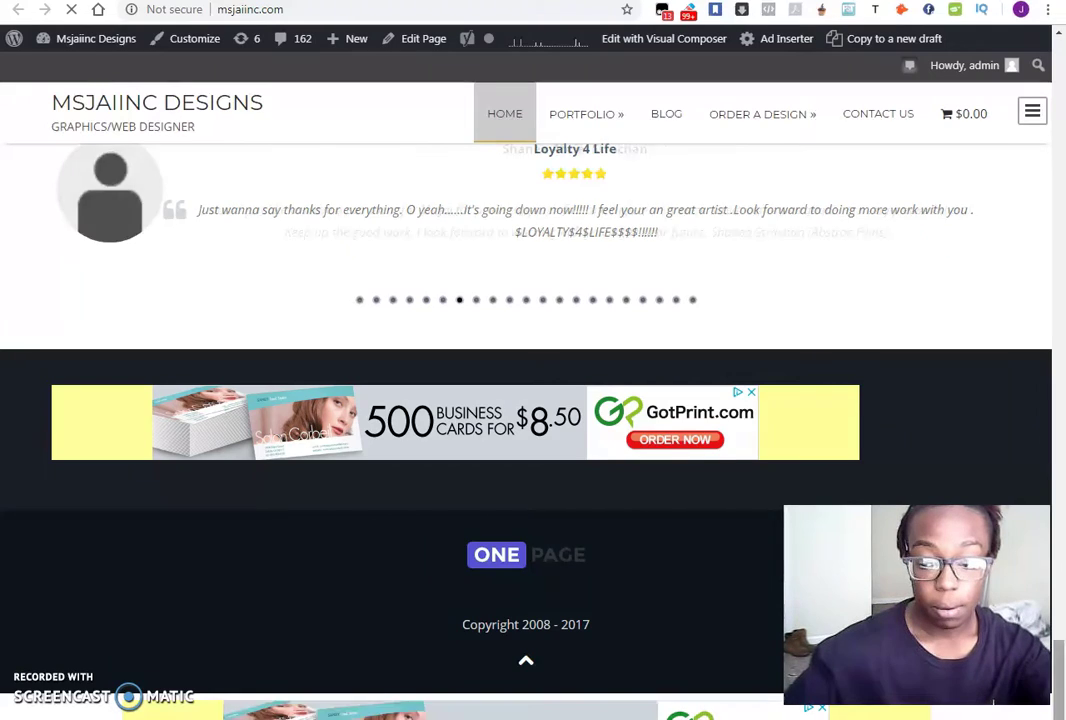
{"action": "left_click_drag", "start_coordinate": [1058, 665], "coordinate": [1056, 250]}
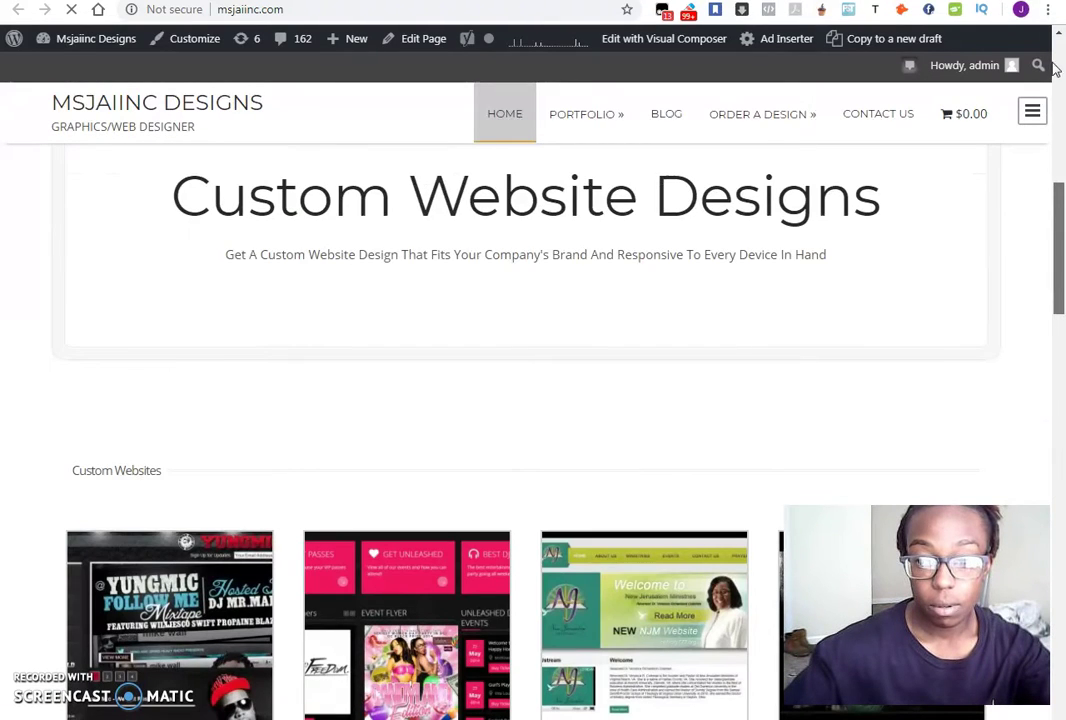
{"action": "left_click_drag", "start_coordinate": [1053, 68], "coordinate": [1058, 53]}
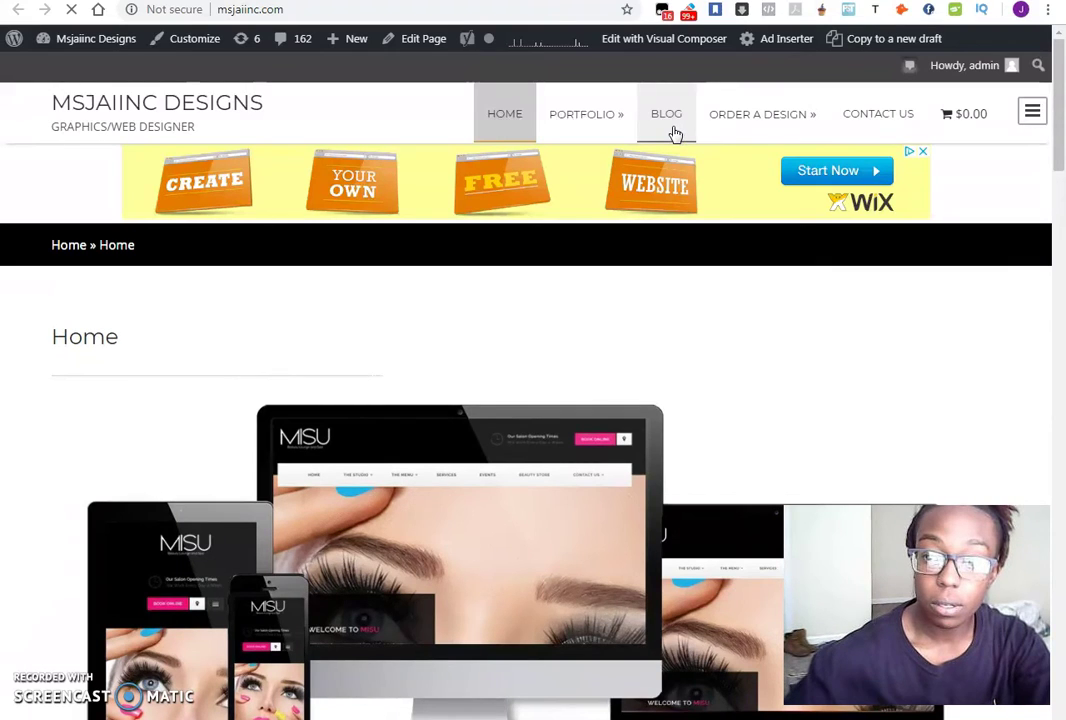
{"action": "left_click", "coordinate": [666, 114]}
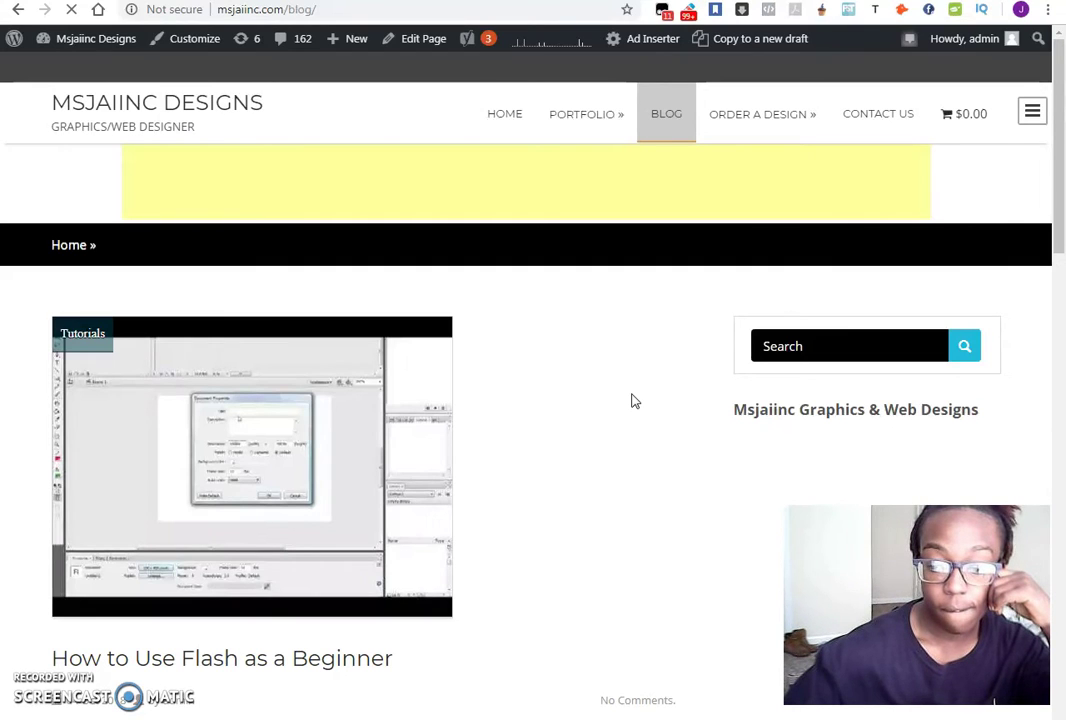
{"action": "scroll", "coordinate": [665, 386], "scroll_direction": "down", "scroll_amount": 2}
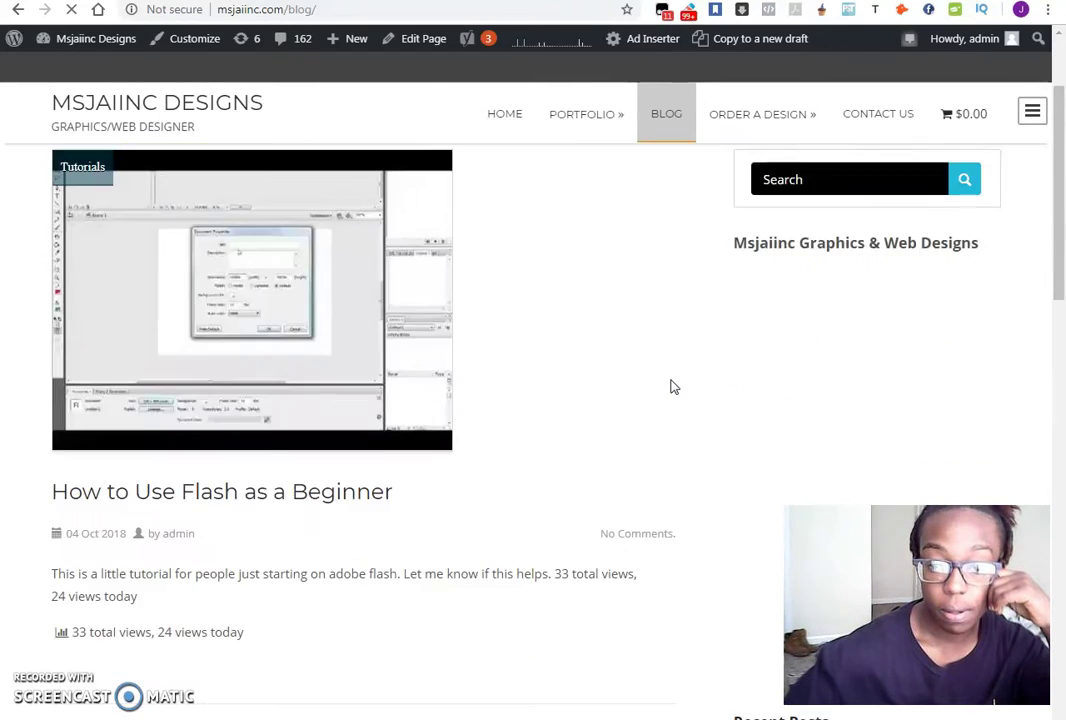
{"action": "scroll", "coordinate": [681, 383], "scroll_direction": "down", "scroll_amount": 2}
{"action": "scroll", "coordinate": [688, 382], "scroll_direction": "up", "scroll_amount": 2}
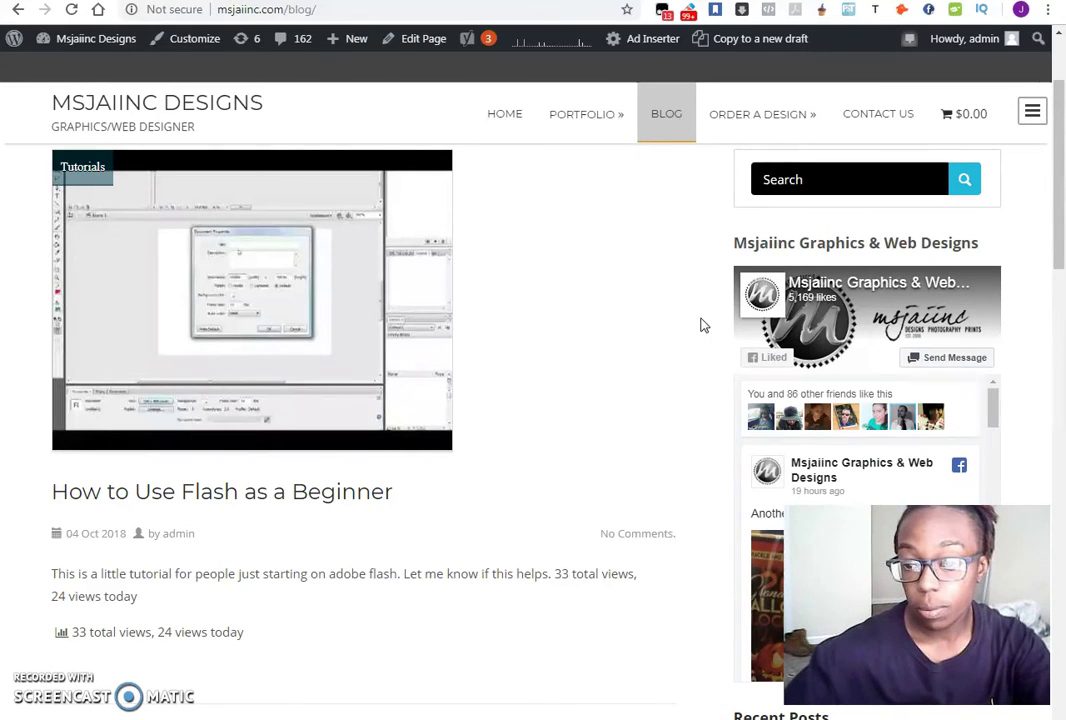
{"action": "scroll", "coordinate": [709, 316], "scroll_direction": "down", "scroll_amount": 1}
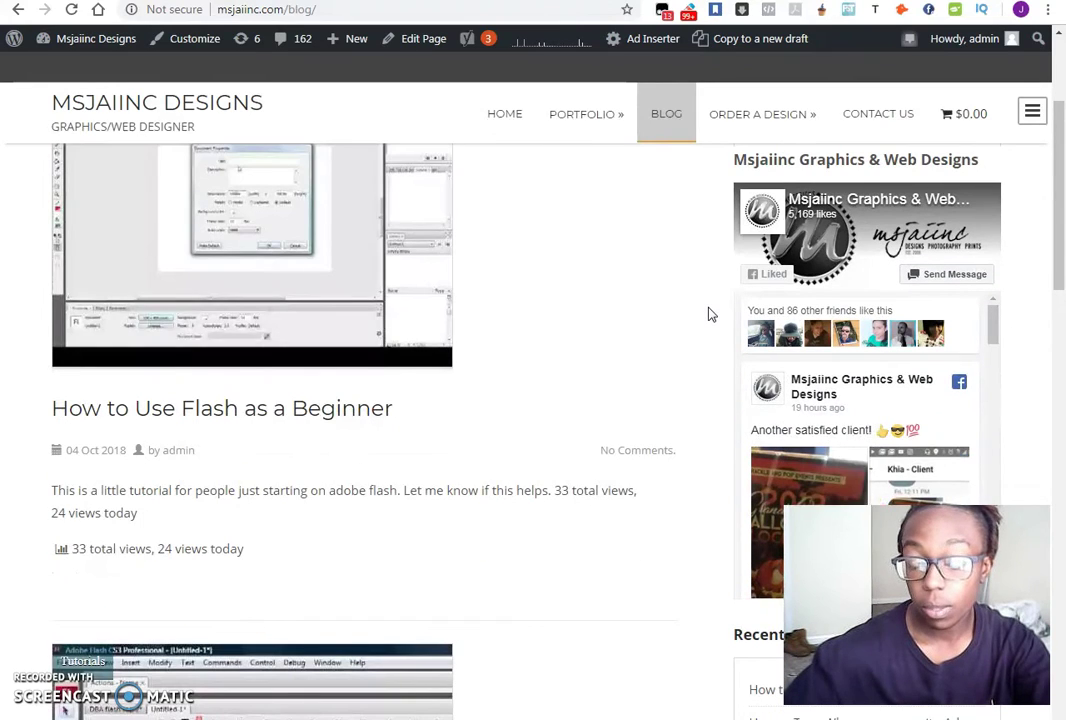
{"action": "scroll", "coordinate": [709, 316], "scroll_direction": "down", "scroll_amount": 4}
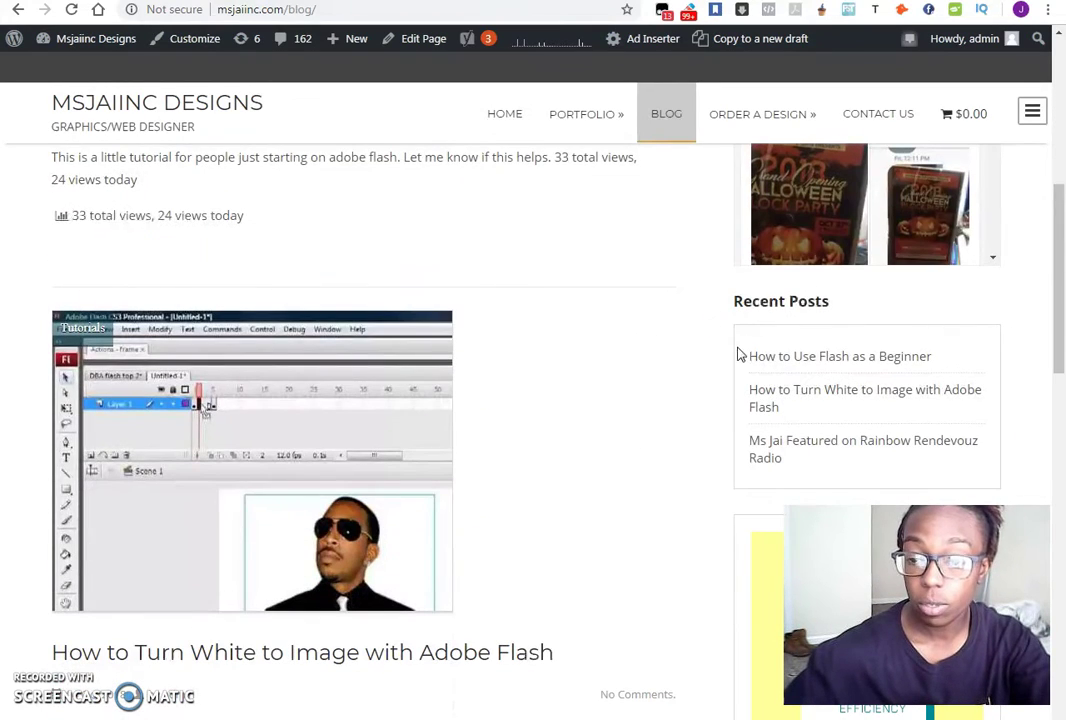
{"action": "scroll", "coordinate": [685, 352], "scroll_direction": "down", "scroll_amount": 2}
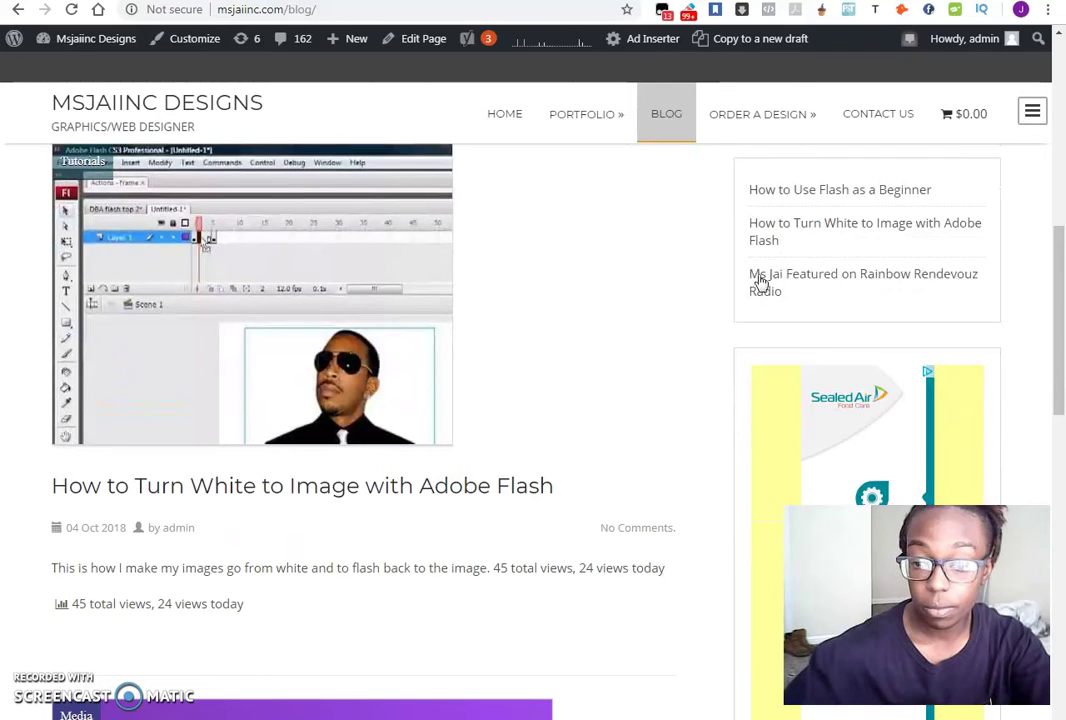
{"action": "scroll", "coordinate": [721, 331], "scroll_direction": "down", "scroll_amount": 3}
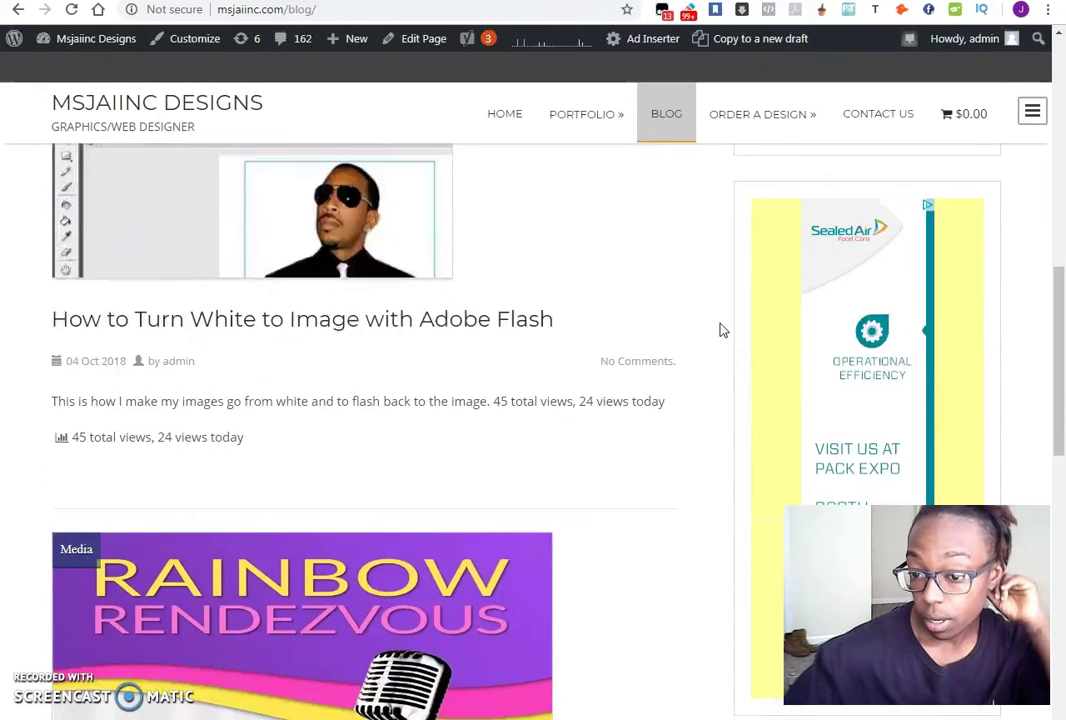
{"action": "scroll", "coordinate": [721, 329], "scroll_direction": "down", "scroll_amount": 2}
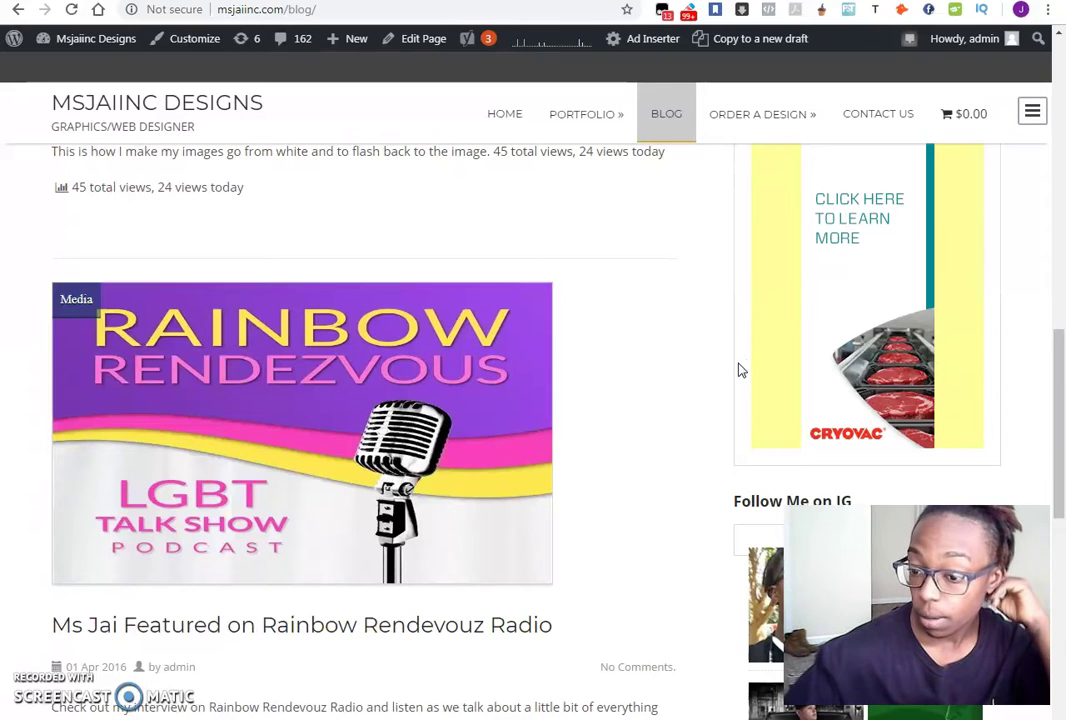
{"action": "scroll", "coordinate": [738, 373], "scroll_direction": "down", "scroll_amount": 3}
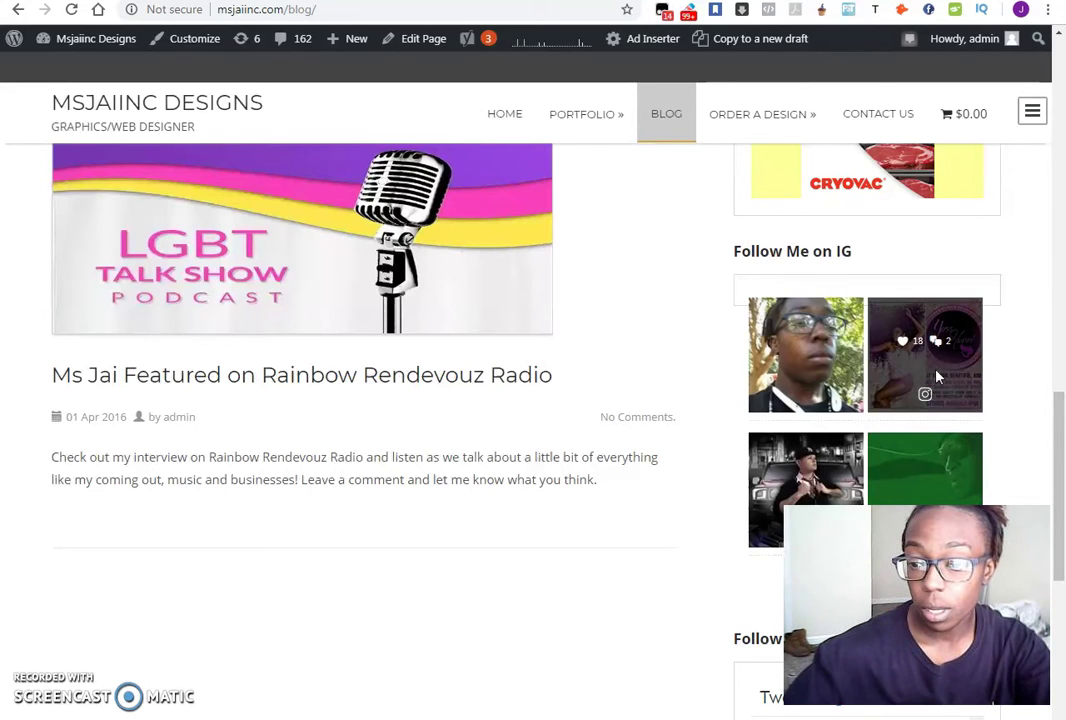
{"action": "scroll", "coordinate": [938, 376], "scroll_direction": "down", "scroll_amount": 4}
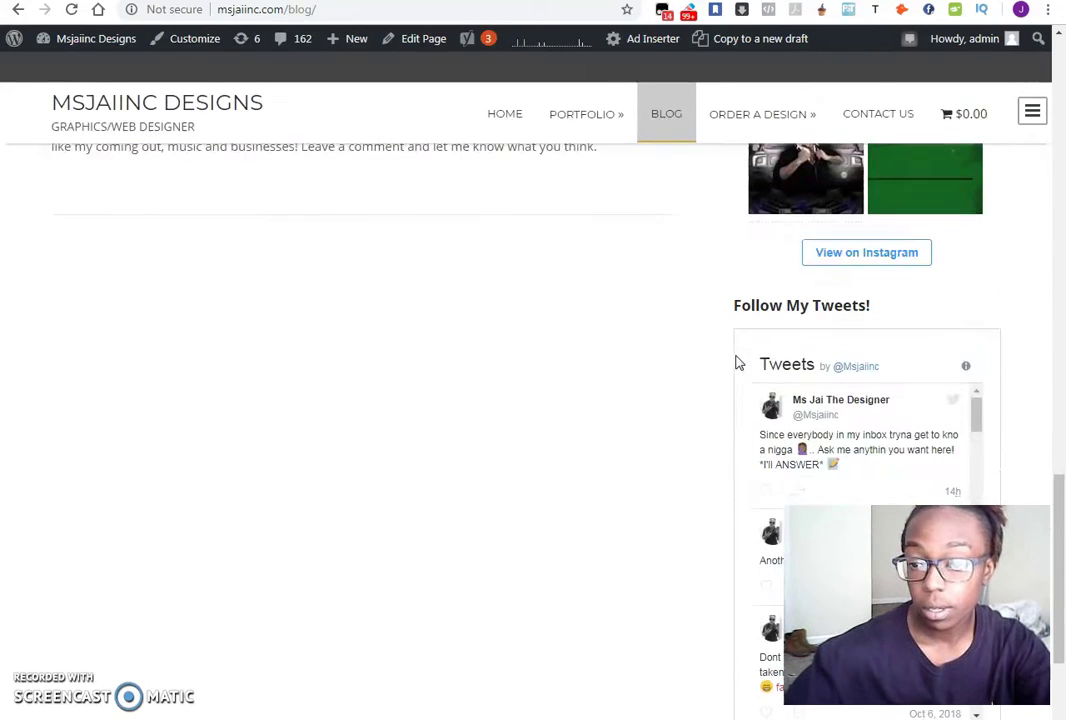
{"action": "scroll", "coordinate": [690, 338], "scroll_direction": "down", "scroll_amount": 1}
{"action": "scroll", "coordinate": [692, 331], "scroll_direction": "down", "scroll_amount": 2}
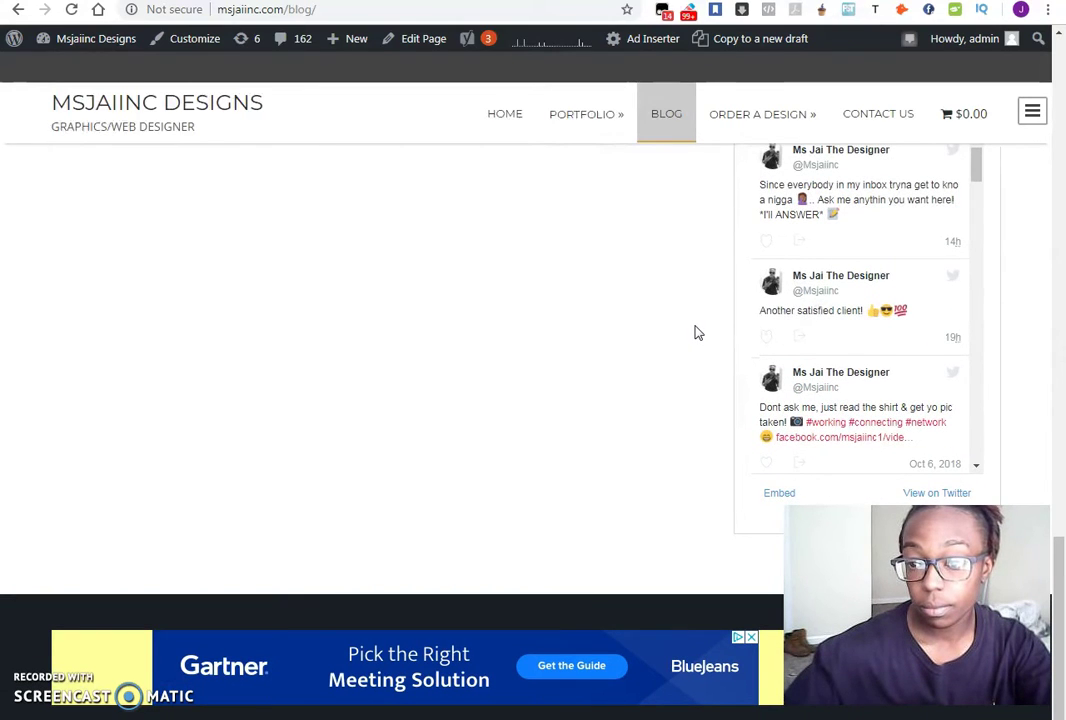
{"action": "scroll", "coordinate": [698, 332], "scroll_direction": "up", "scroll_amount": 6}
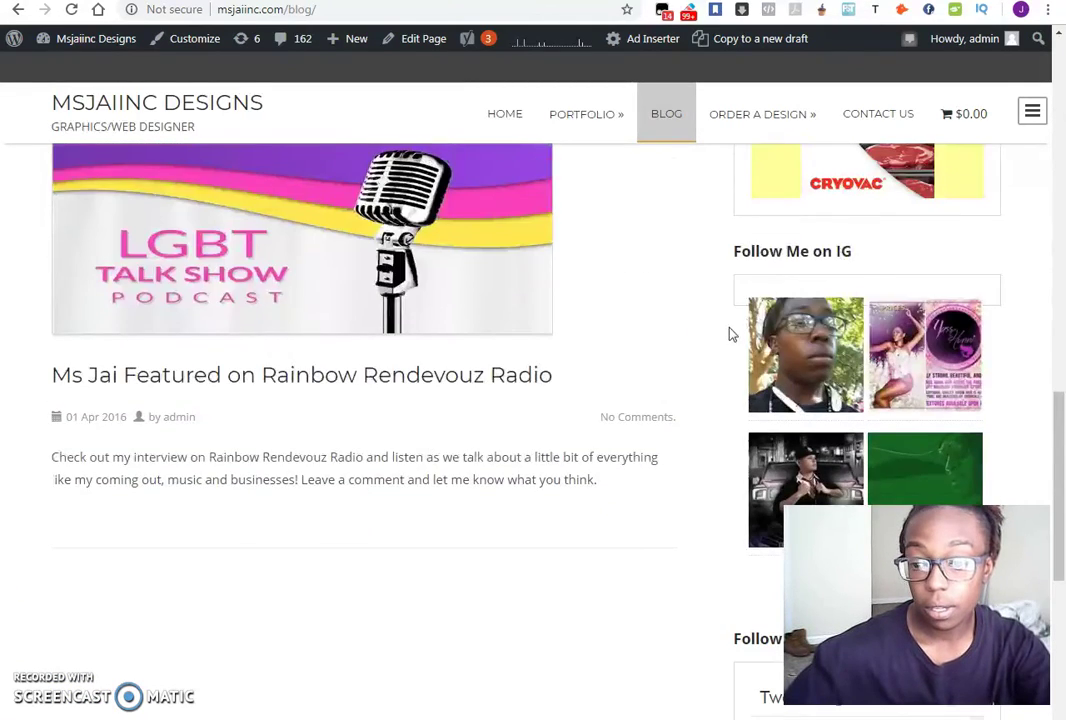
{"action": "scroll", "coordinate": [702, 350], "scroll_direction": "up", "scroll_amount": 2}
{"action": "scroll", "coordinate": [692, 335], "scroll_direction": "down", "scroll_amount": 10}
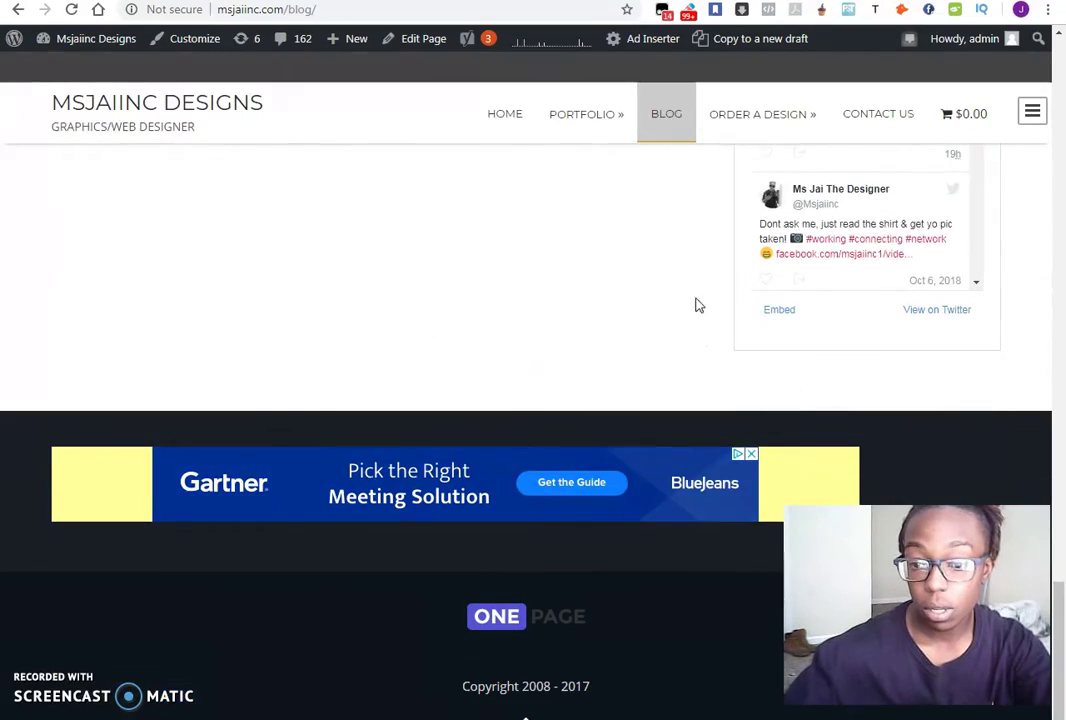
{"action": "scroll", "coordinate": [697, 305], "scroll_direction": "up", "scroll_amount": 3}
{"action": "scroll", "coordinate": [703, 233], "scroll_direction": "up", "scroll_amount": 15}
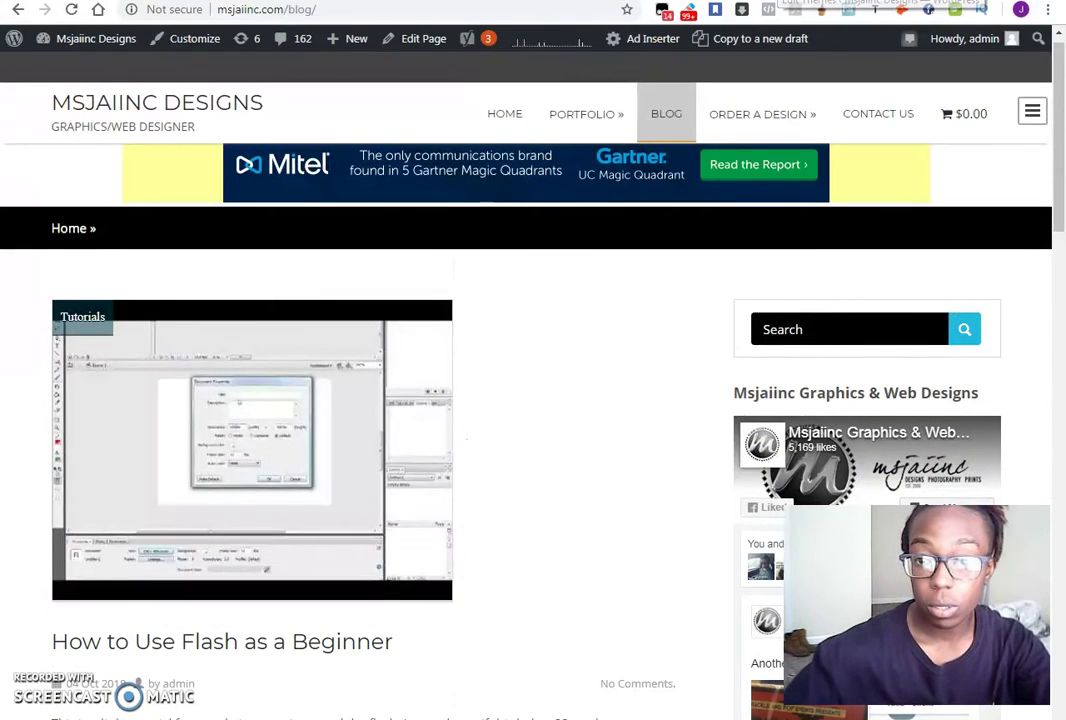
Go from the theme editor tab to the Appearance > Widgets page
{"action": "key", "text": "ctrl+Tab"}
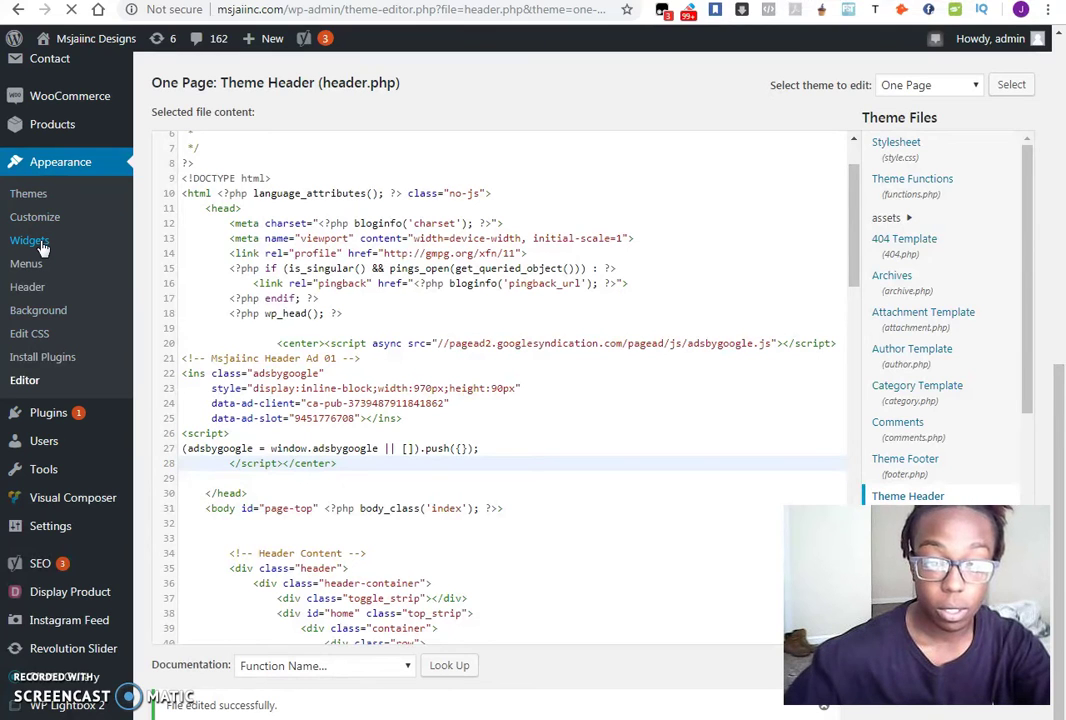
{"action": "left_click", "coordinate": [30, 241]}
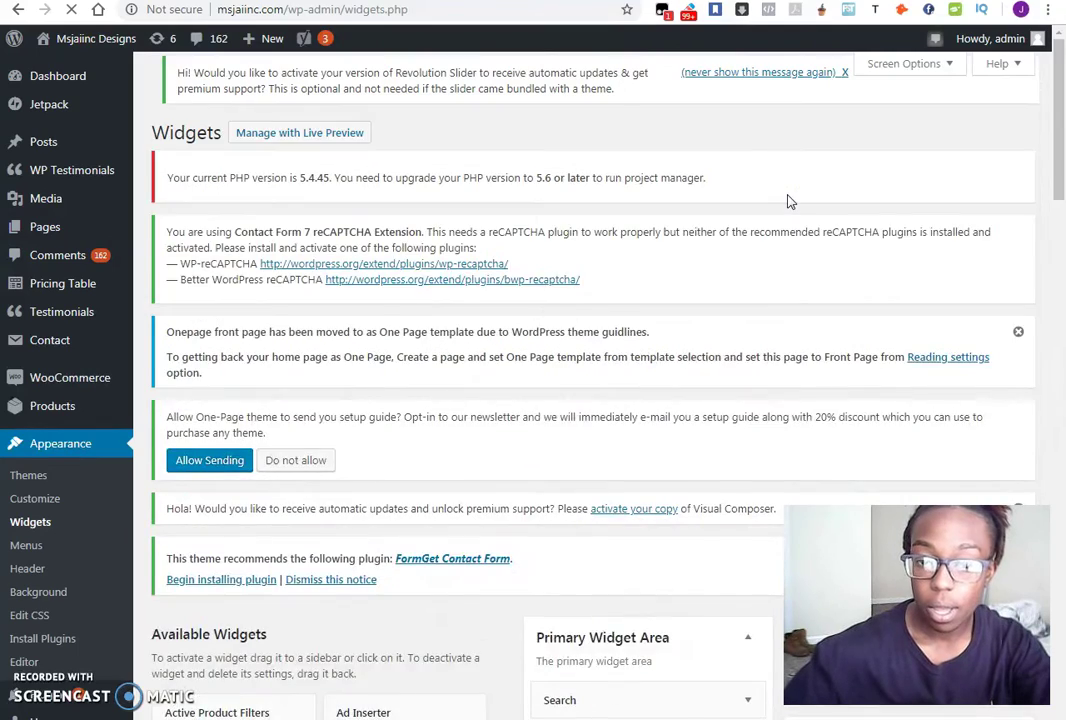
{"action": "scroll", "coordinate": [790, 200], "scroll_direction": "down", "scroll_amount": 5}
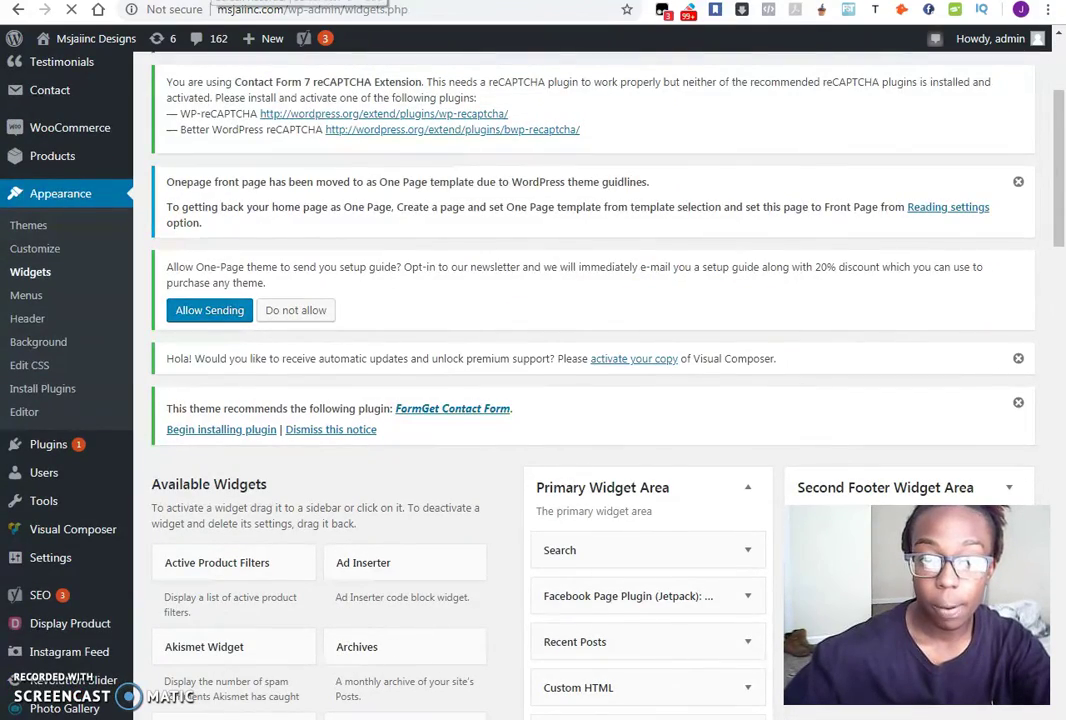
{"action": "scroll", "coordinate": [600, 400], "scroll_direction": "down", "scroll_amount": 5}
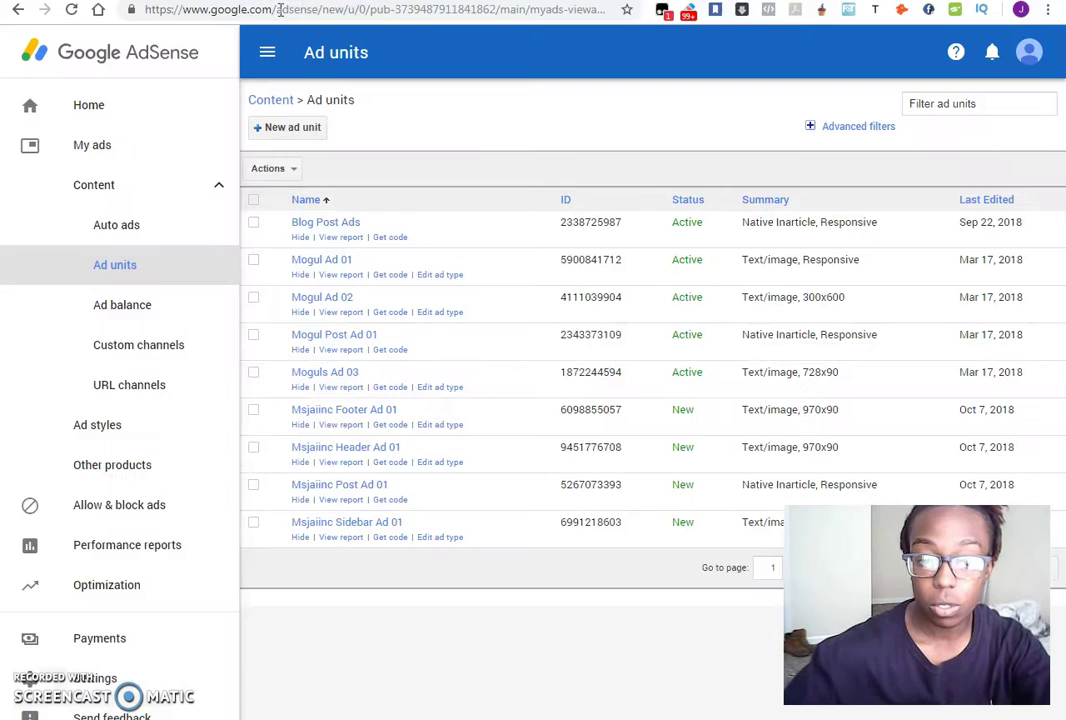
{"action": "left_click", "coordinate": [310, 128]}
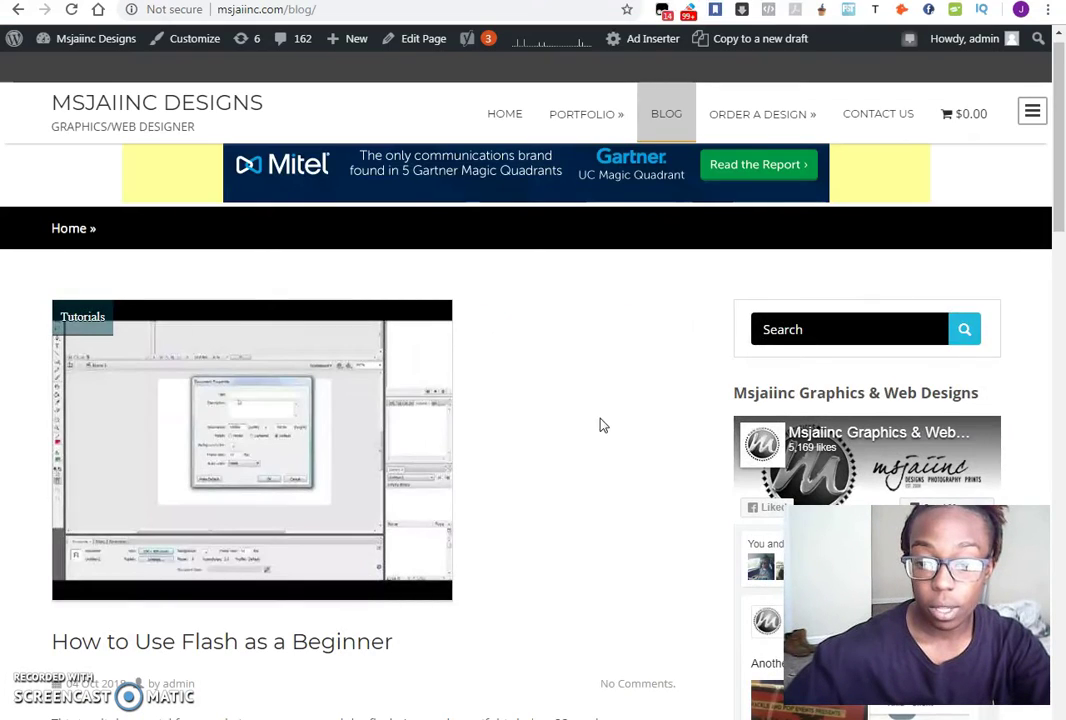
Expand the sidebar Custom HTML widget, review its Msjaiinc Sidebar Ad 01 code, then collapse it
{"action": "scroll", "coordinate": [602, 426], "scroll_direction": "down", "scroll_amount": 3}
{"action": "scroll", "coordinate": [655, 348], "scroll_direction": "down", "scroll_amount": 1}
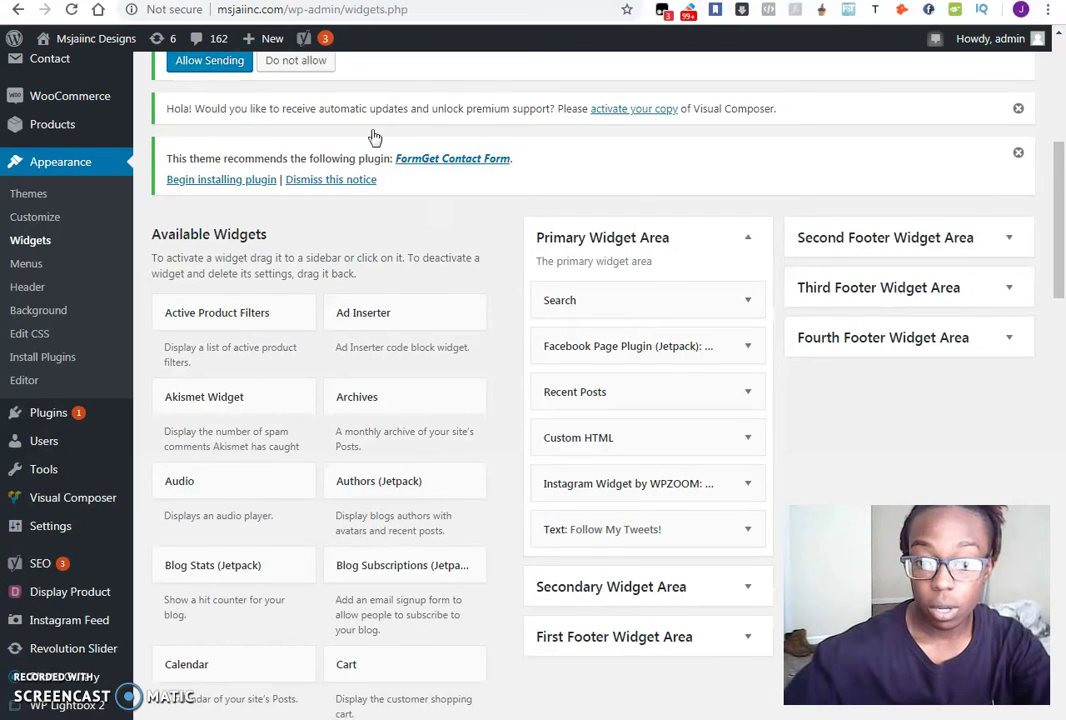
{"action": "left_click", "coordinate": [748, 438]}
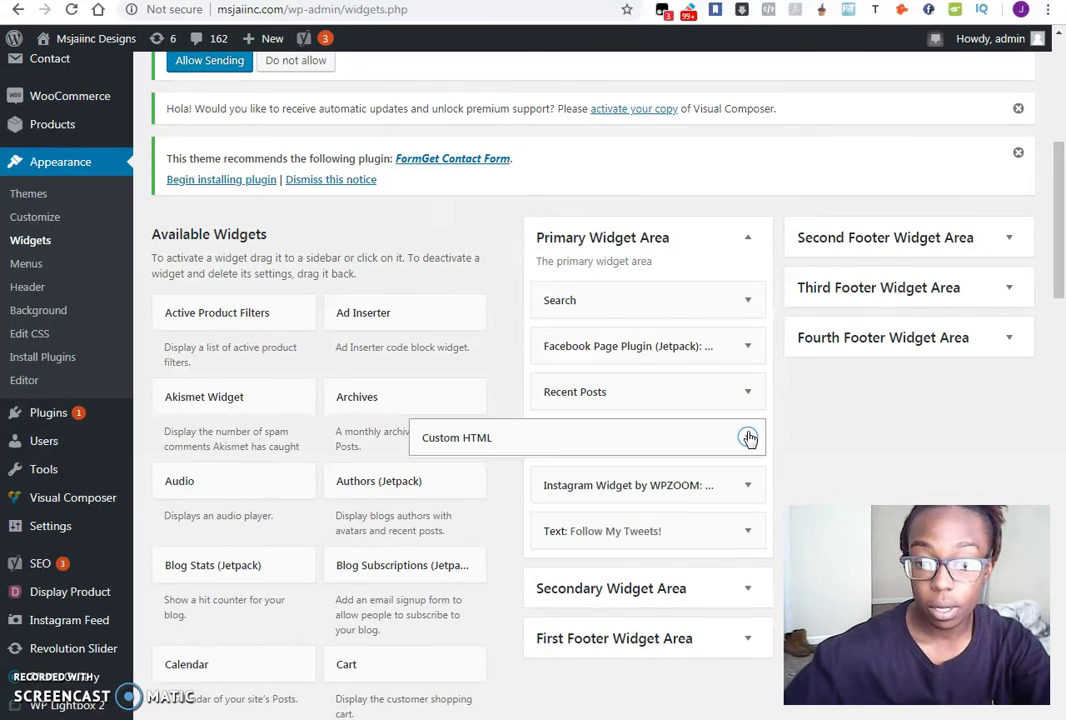
{"action": "scroll", "coordinate": [830, 376], "scroll_direction": "down", "scroll_amount": 3}
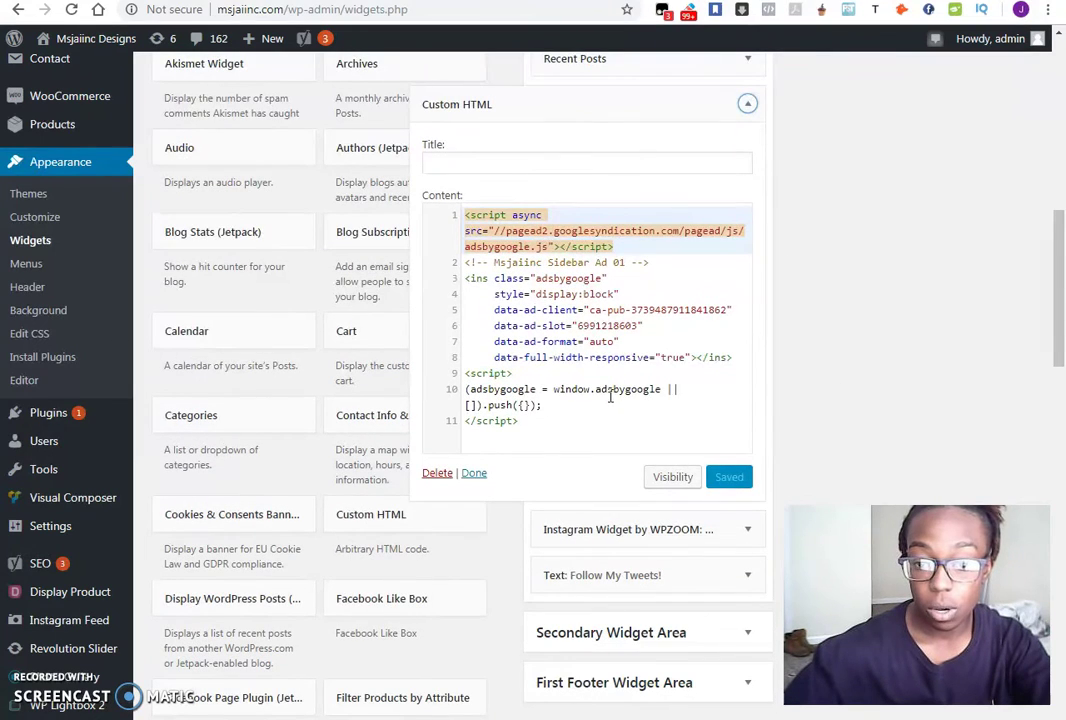
{"action": "left_click", "coordinate": [606, 396]}
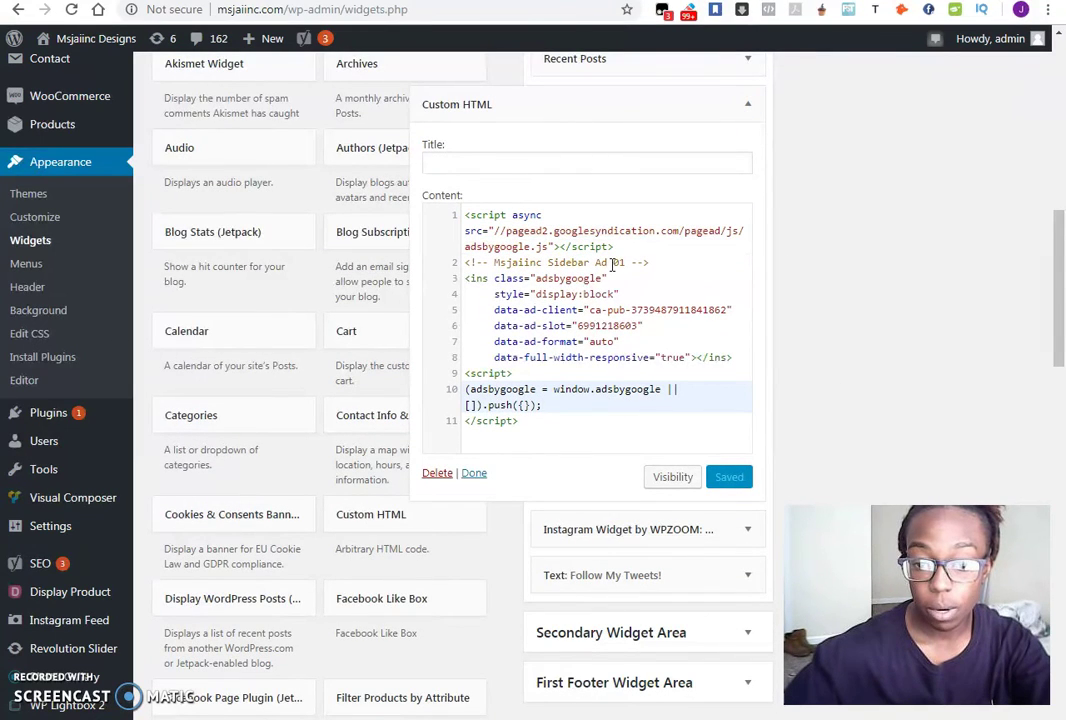
{"action": "scroll", "coordinate": [710, 262], "scroll_direction": "up", "scroll_amount": 2}
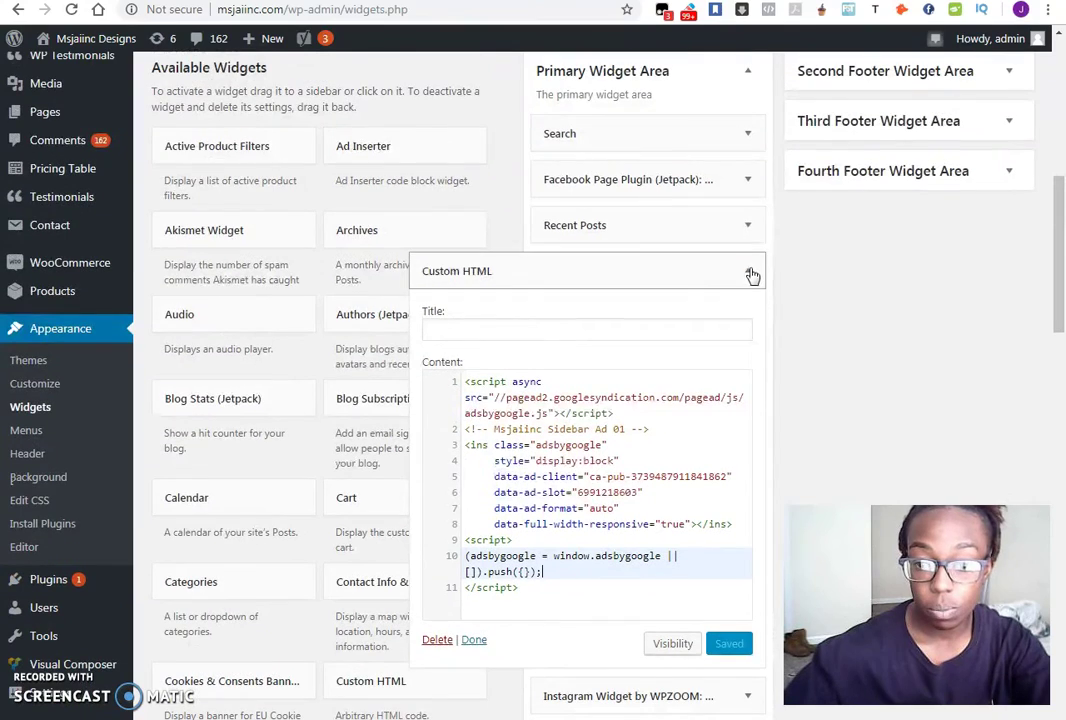
{"action": "left_click", "coordinate": [750, 274]}
Remove the extra empty Custom HTML widget from the Primary Widget Area
{"action": "scroll", "coordinate": [809, 295], "scroll_direction": "down", "scroll_amount": 5}
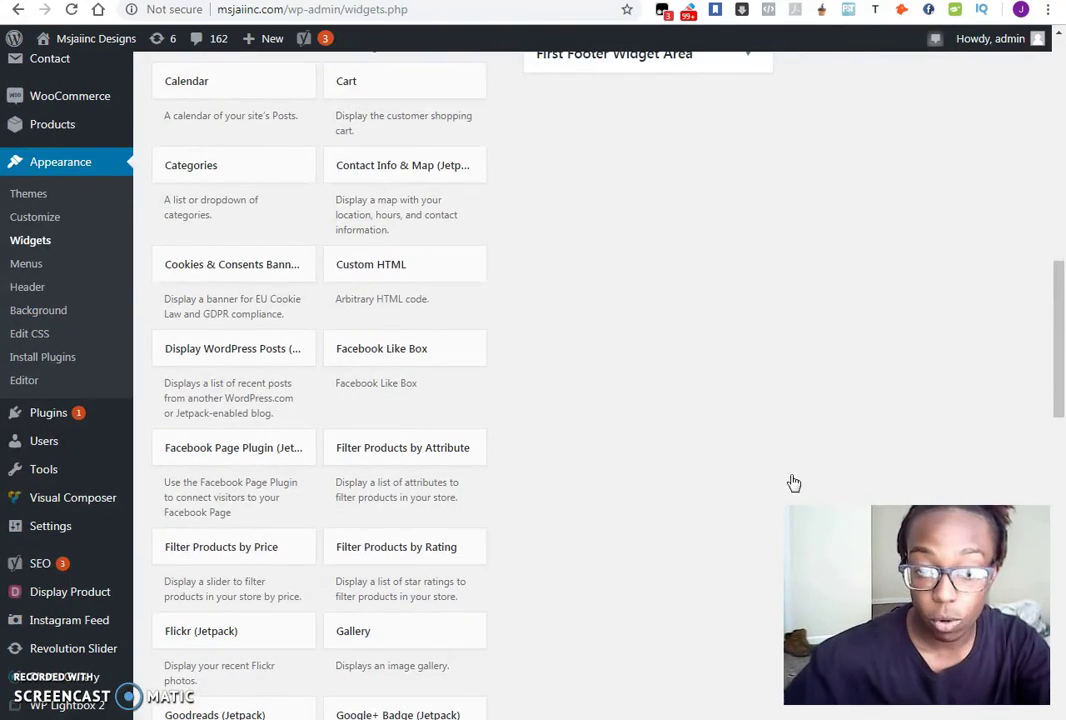
{"action": "scroll", "coordinate": [797, 465], "scroll_direction": "up", "scroll_amount": 4}
{"action": "scroll", "coordinate": [797, 453], "scroll_direction": "up", "scroll_amount": 1}
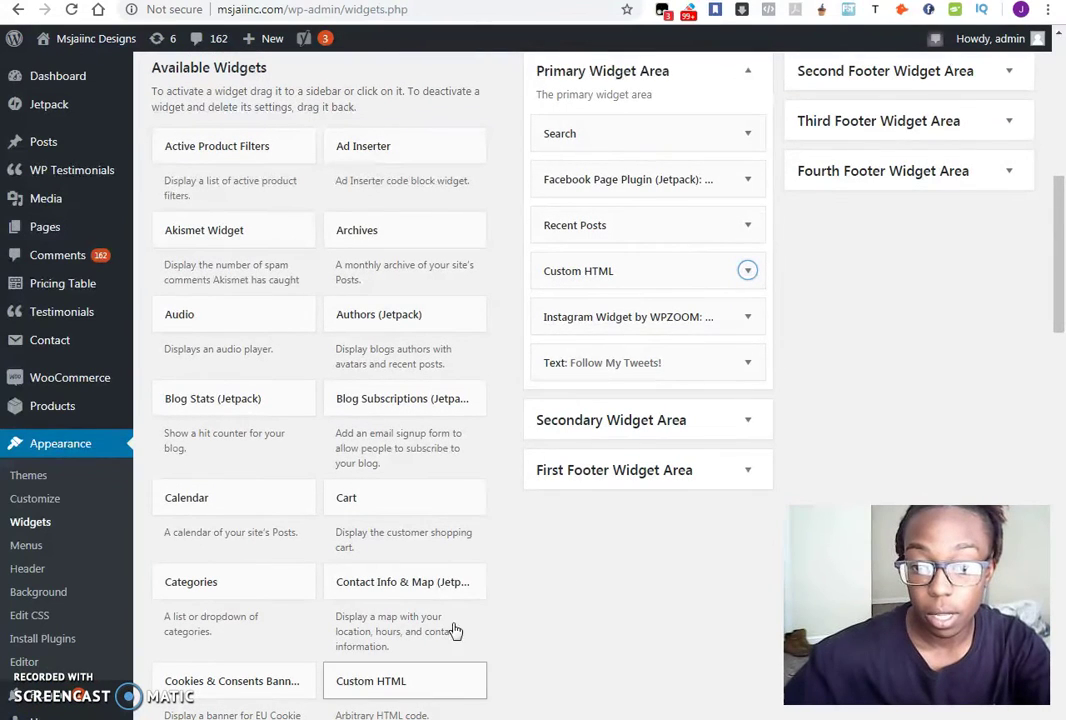
{"action": "left_click_drag", "start_coordinate": [400, 681], "coordinate": [628, 314]}
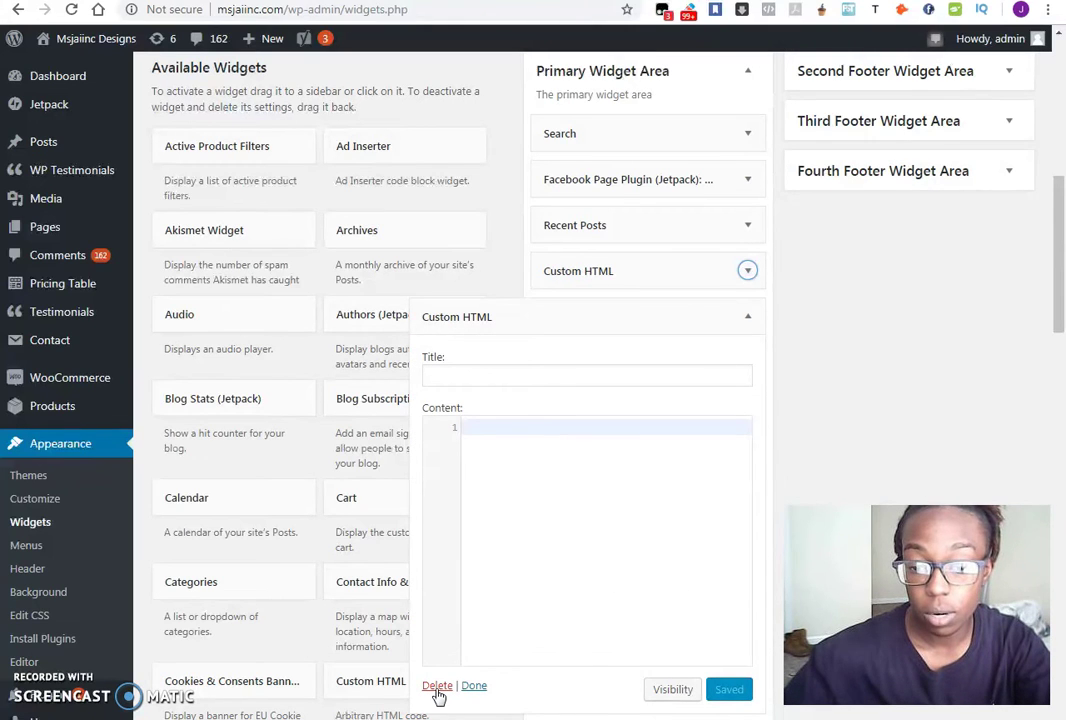
{"action": "left_click", "coordinate": [438, 687]}
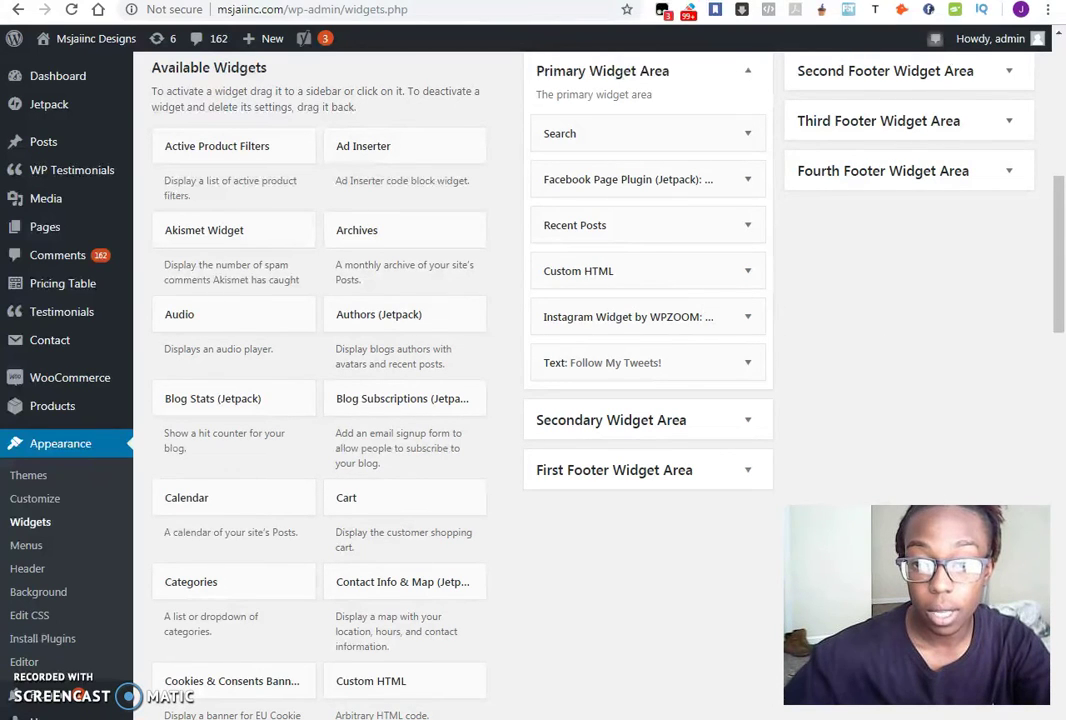
Check the sidebar ad on the blog, then return to the Google AdSense ad units page
{"action": "scroll", "coordinate": [607, 368], "scroll_direction": "down", "scroll_amount": 5}
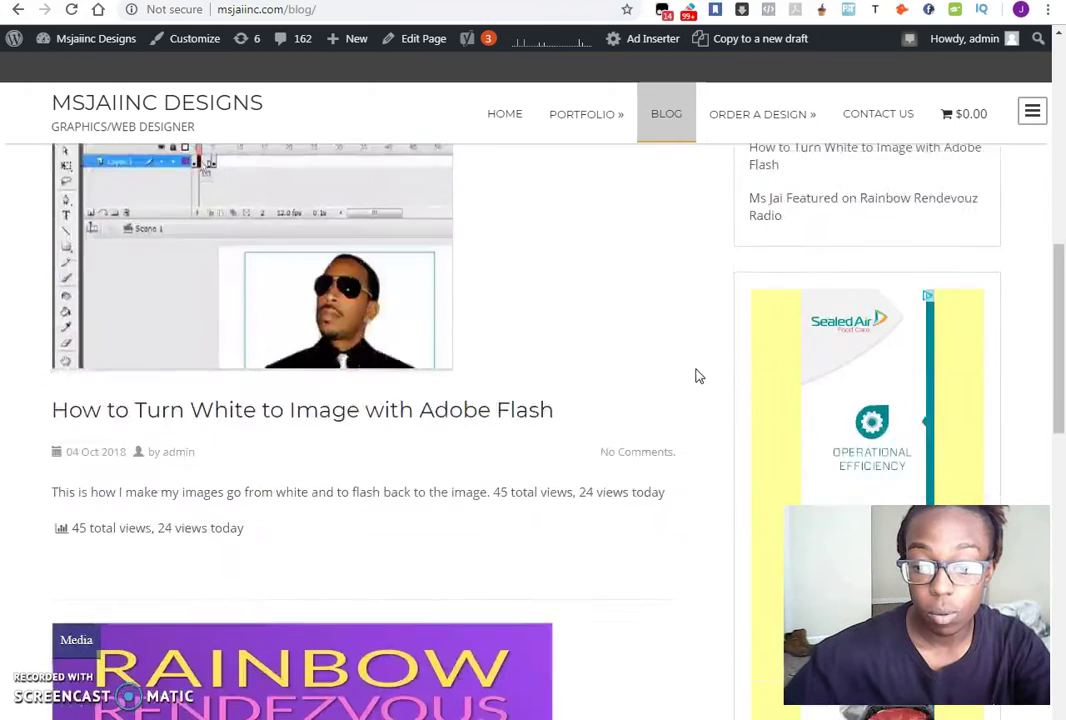
{"action": "scroll", "coordinate": [699, 376], "scroll_direction": "down", "scroll_amount": 1}
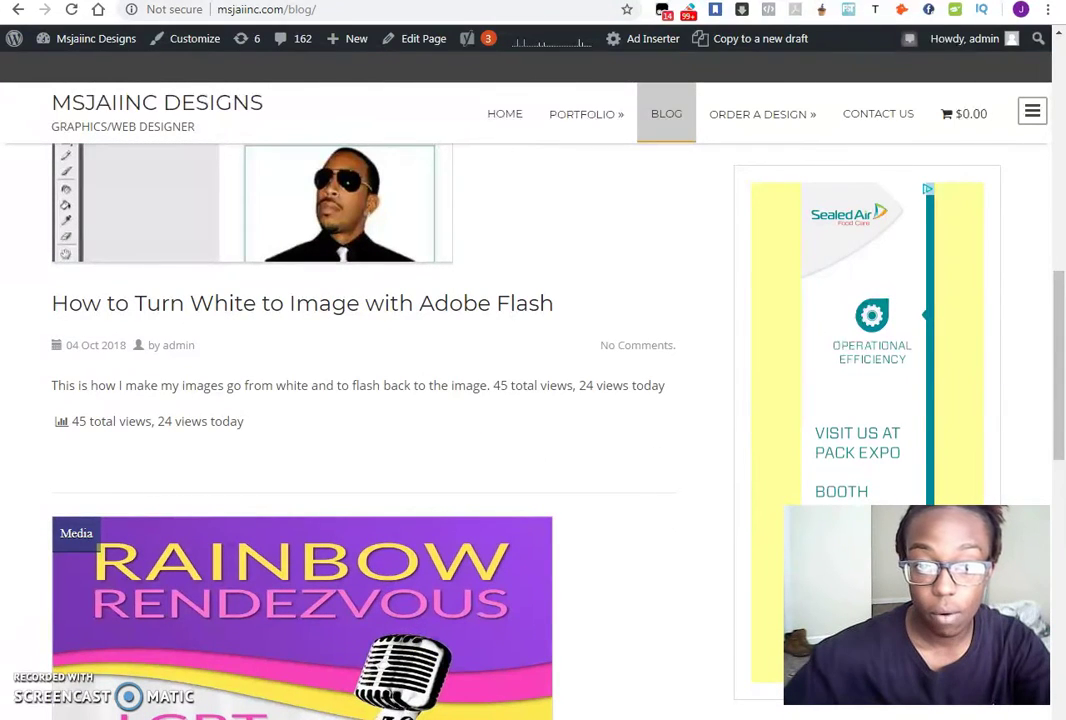
{"action": "left_click", "coordinate": [255, 2]}
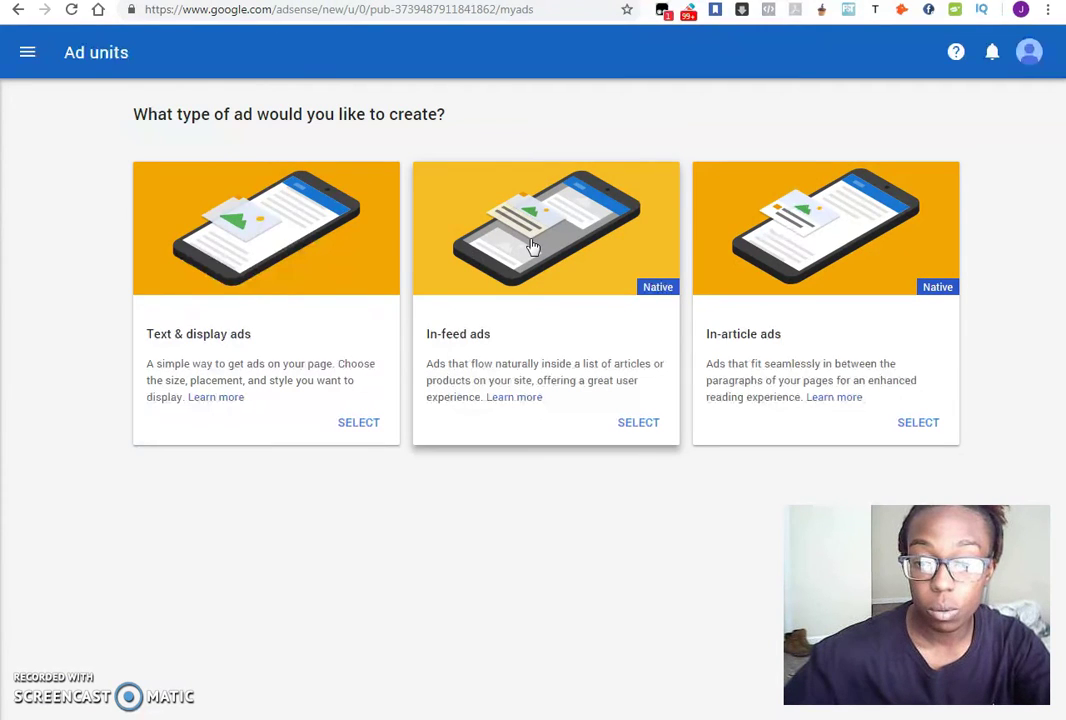
Start an In-feed ad unit, then close its editor without creating it
{"action": "left_click", "coordinate": [533, 247]}
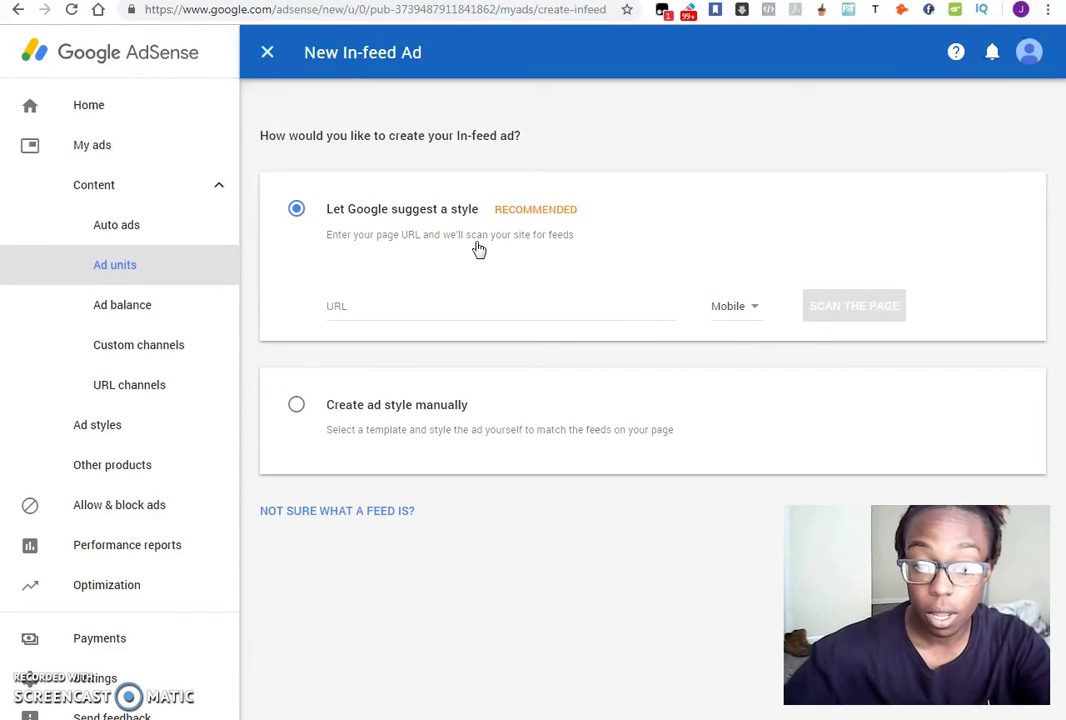
{"action": "left_click", "coordinate": [600, 308]}
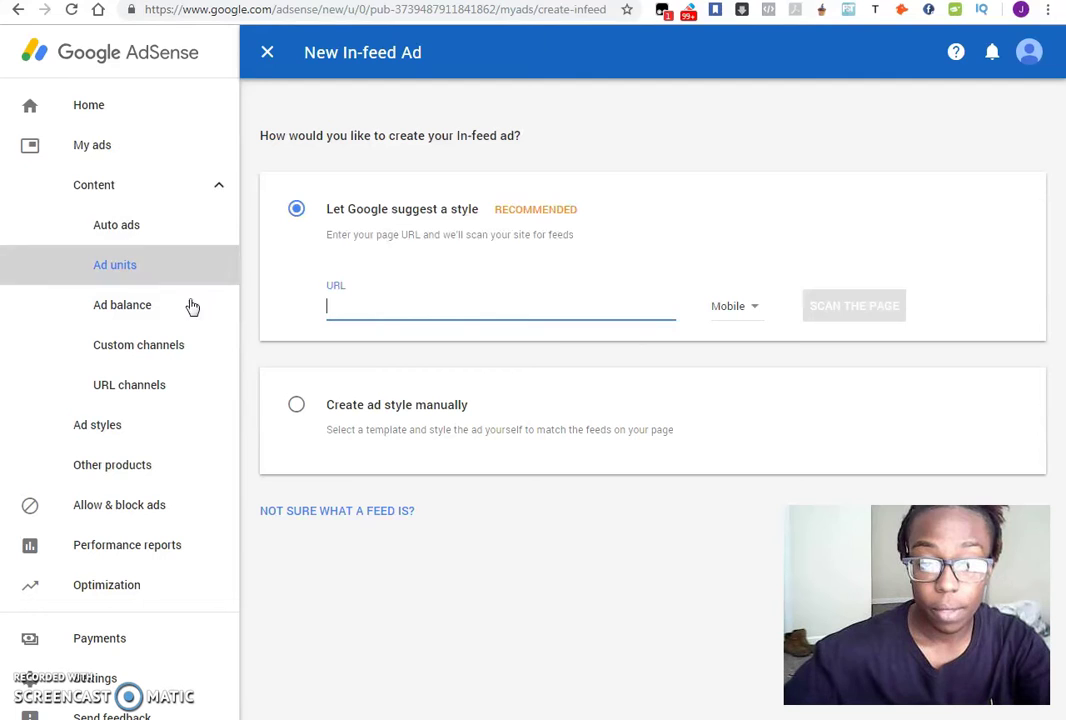
{"action": "left_click", "coordinate": [267, 52]}
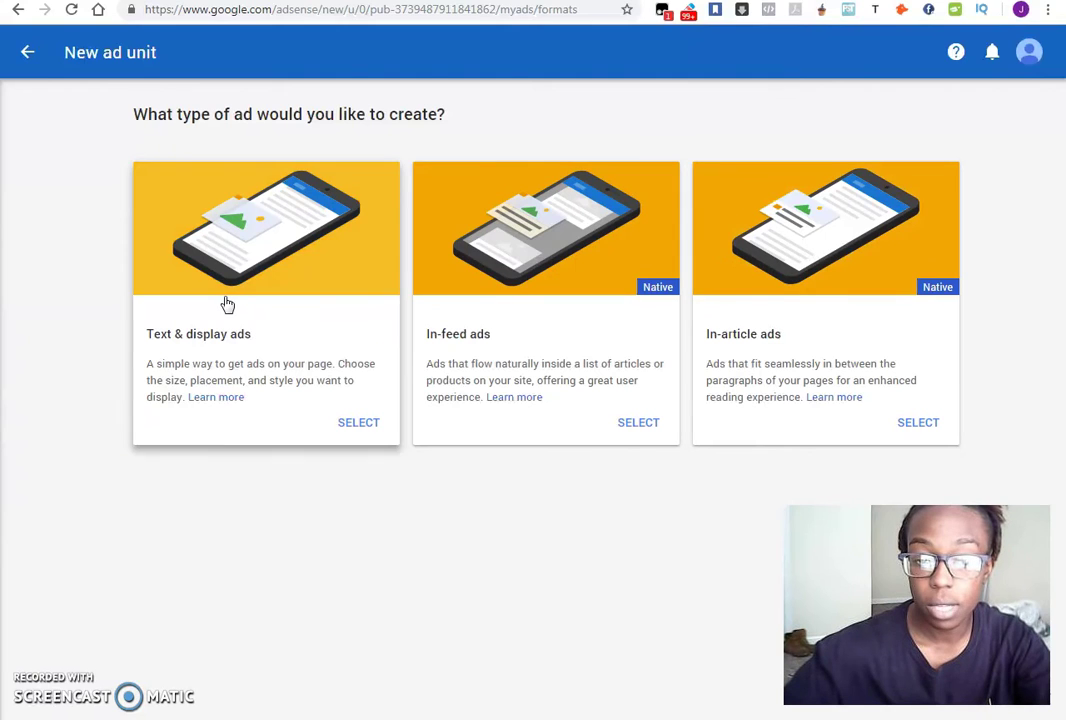
View the ad space below the share buttons on the live Adobe Flash post, then return to Widgets admin
{"action": "left_click", "coordinate": [828, 0]}
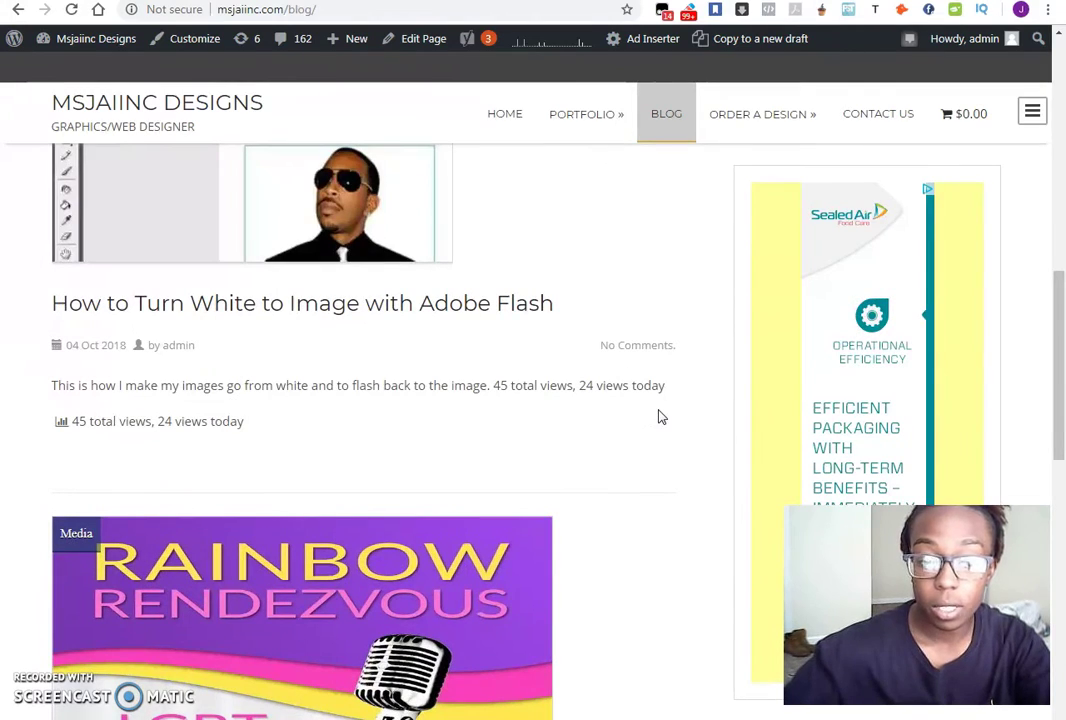
{"action": "scroll", "coordinate": [671, 427], "scroll_direction": "up", "scroll_amount": 2}
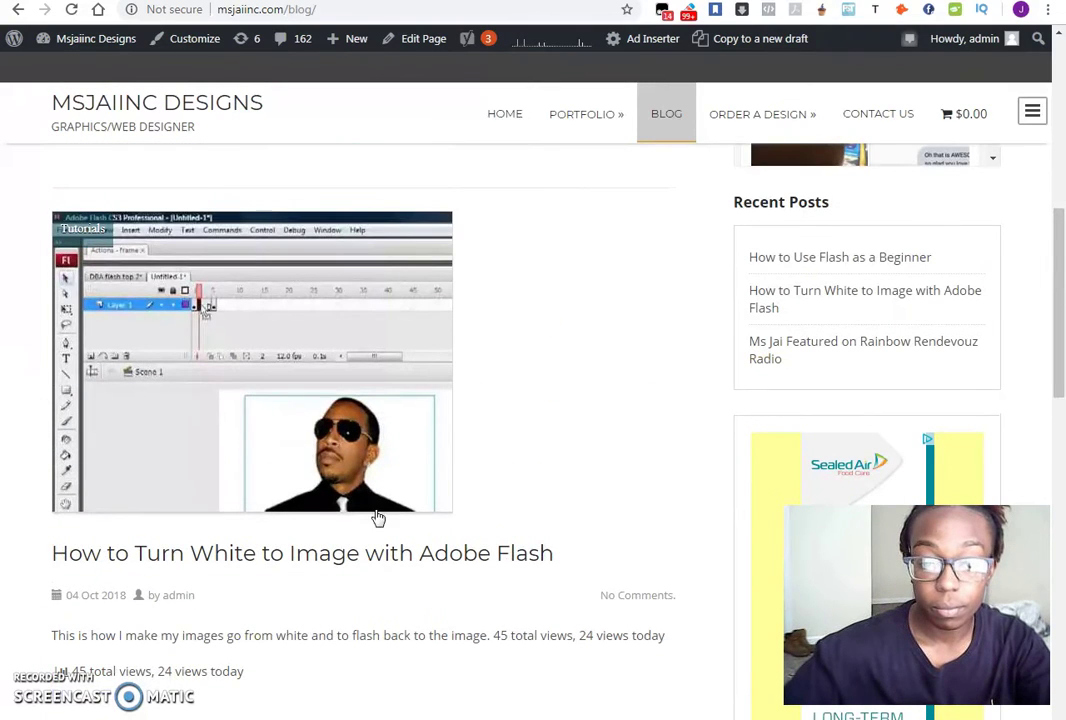
{"action": "left_click", "coordinate": [340, 557]}
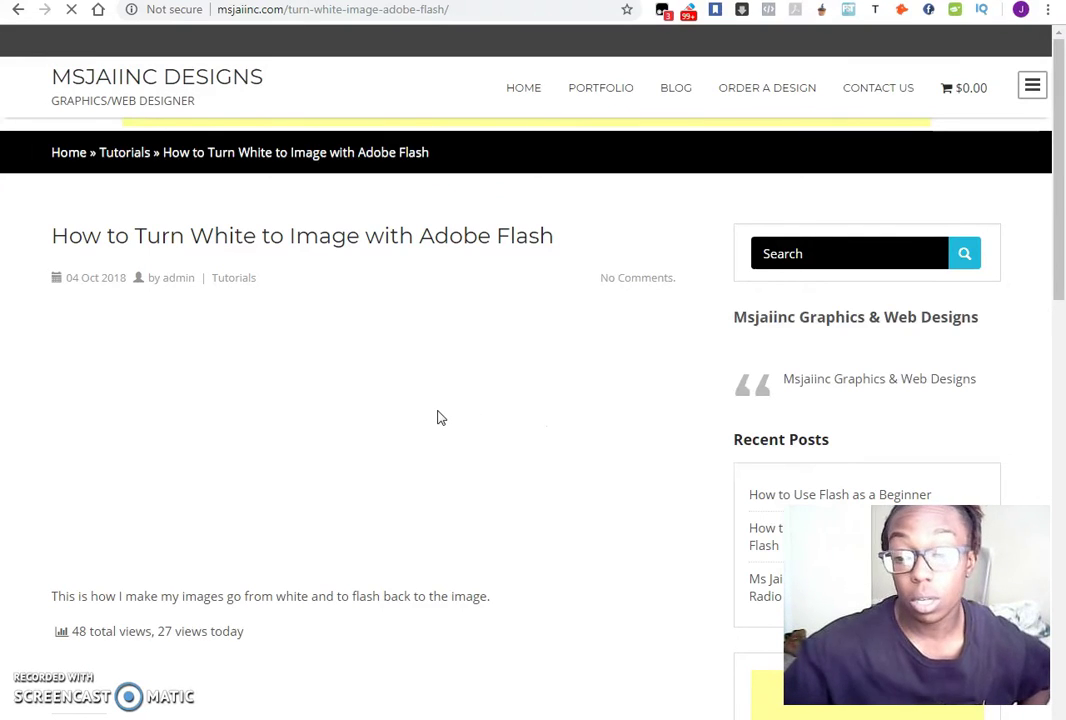
{"action": "scroll", "coordinate": [697, 357], "scroll_direction": "down", "scroll_amount": 2}
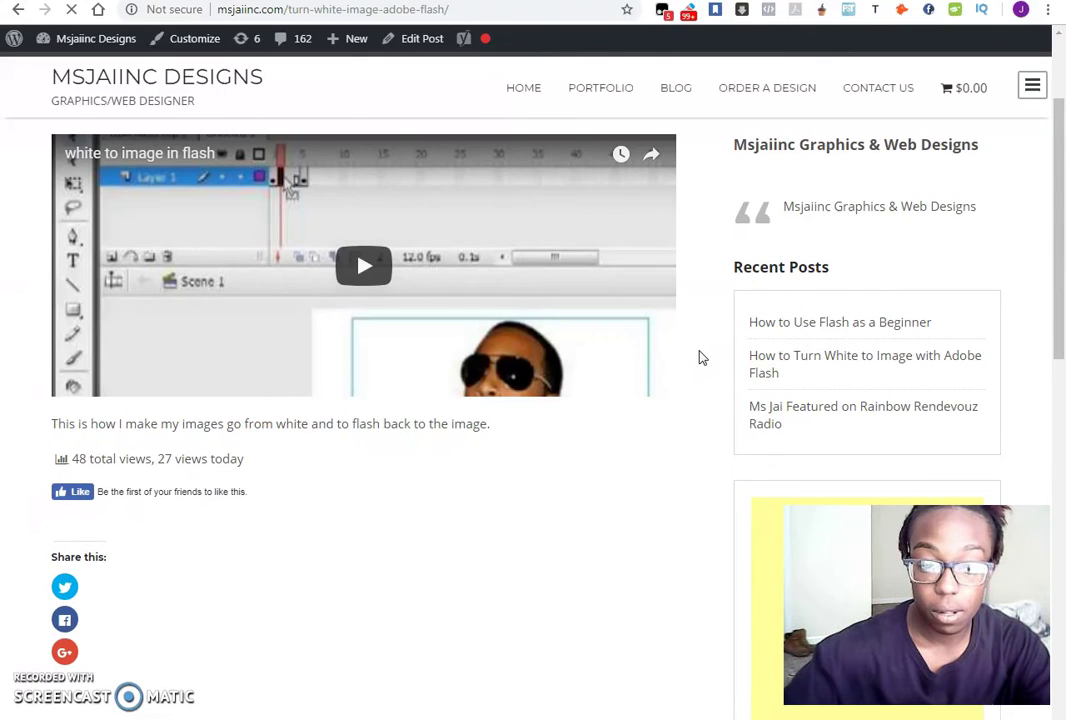
{"action": "scroll", "coordinate": [701, 357], "scroll_direction": "down", "scroll_amount": 3}
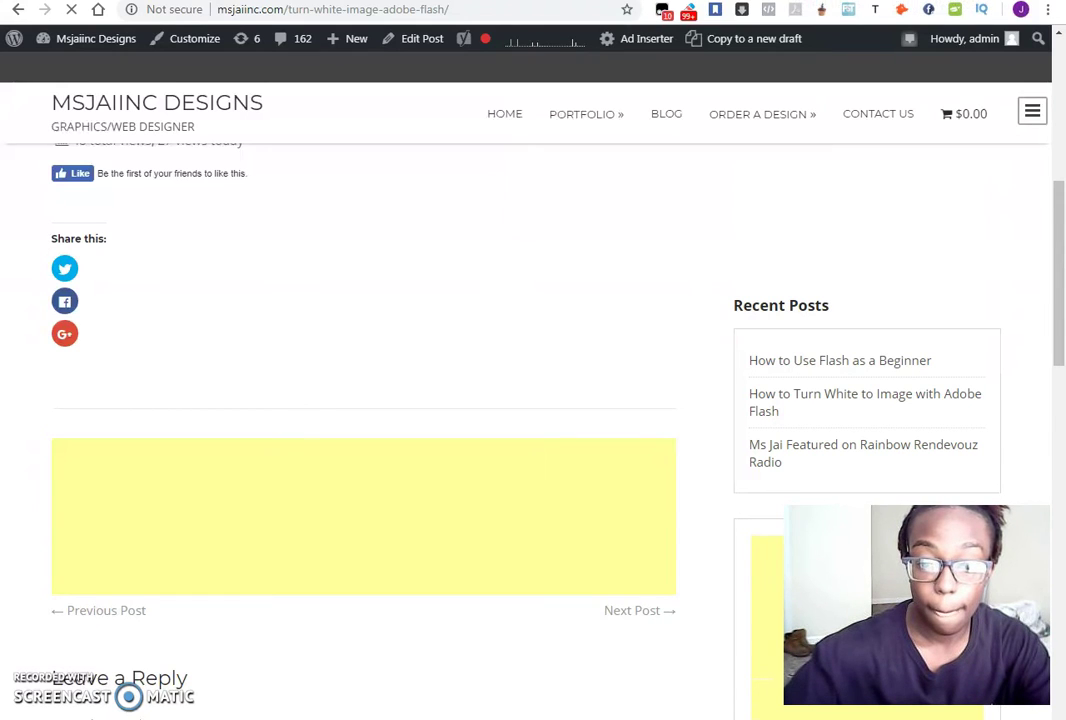
{"action": "left_click", "coordinate": [800, 1]}
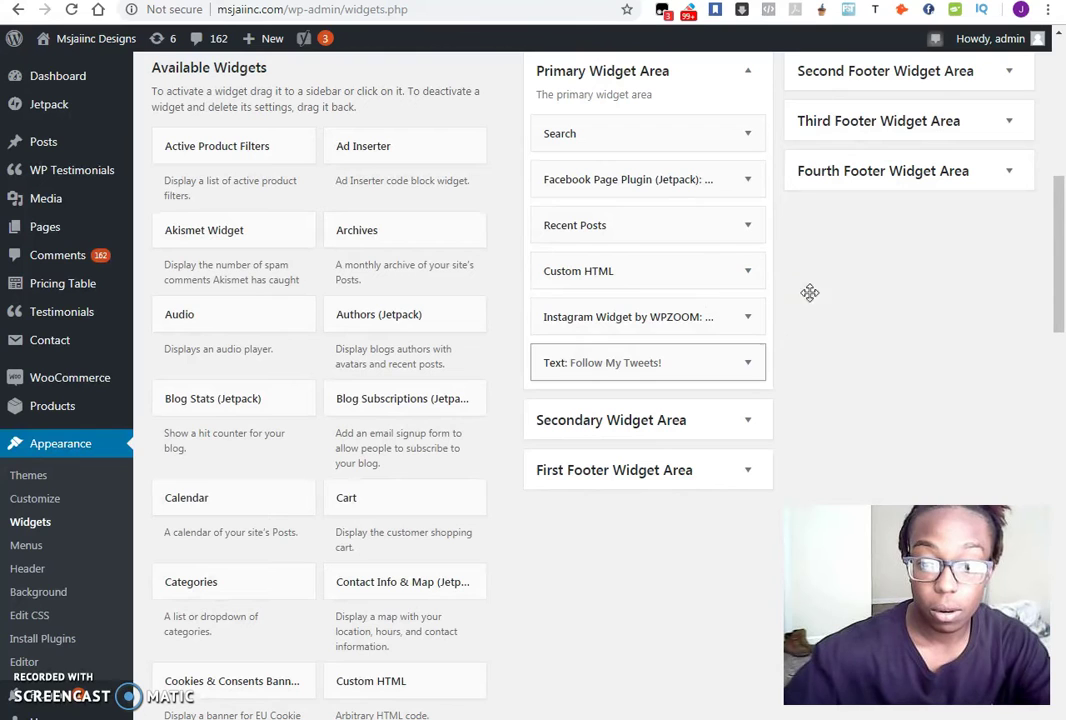
Open Settings > Ad Inserter and scroll to Block 1's AdSense in-article code
{"action": "scroll", "coordinate": [780, 376], "scroll_direction": "up", "scroll_amount": 2}
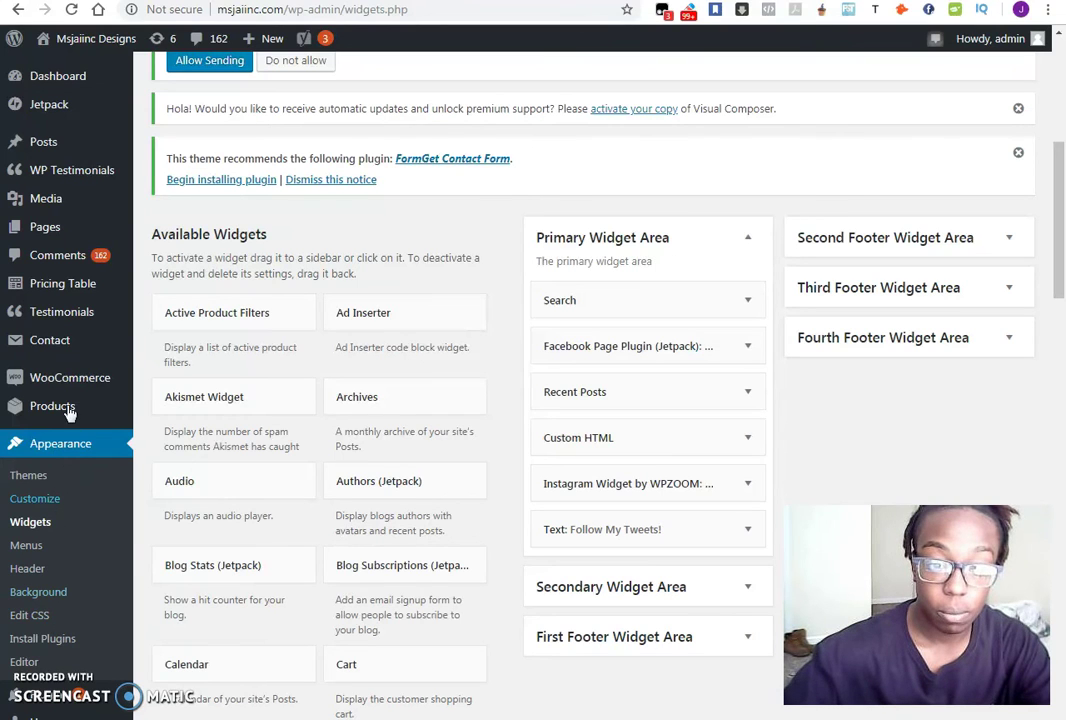
{"action": "scroll", "coordinate": [428, 385], "scroll_direction": "down", "scroll_amount": 5}
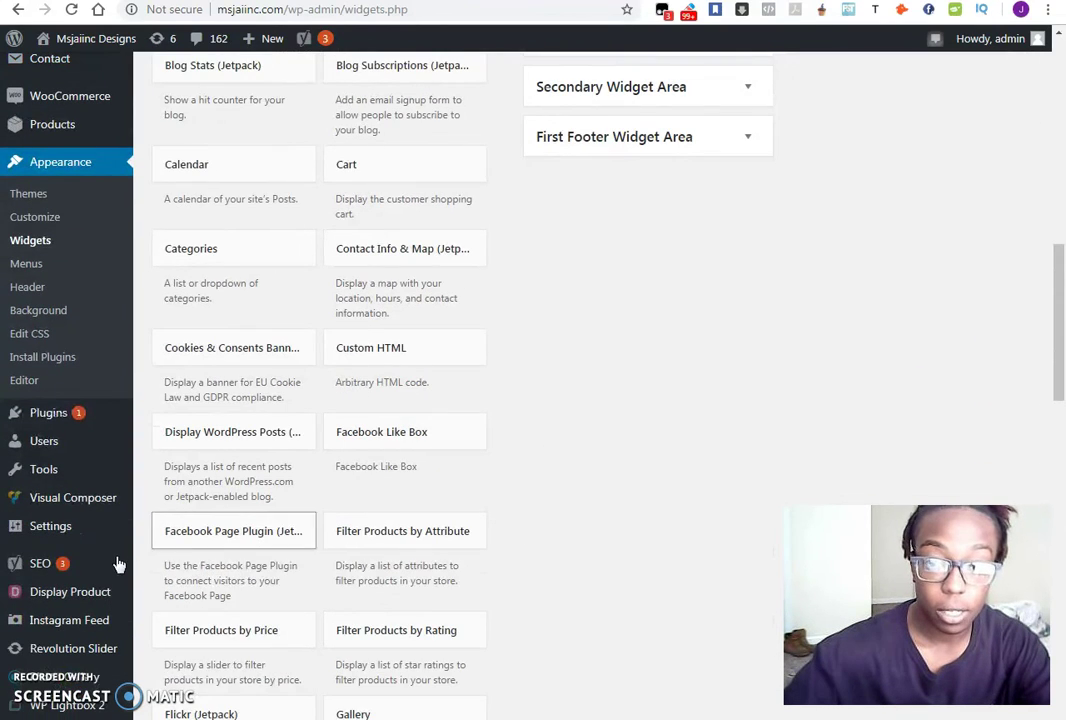
{"action": "mouse_move", "coordinate": [77, 540]}
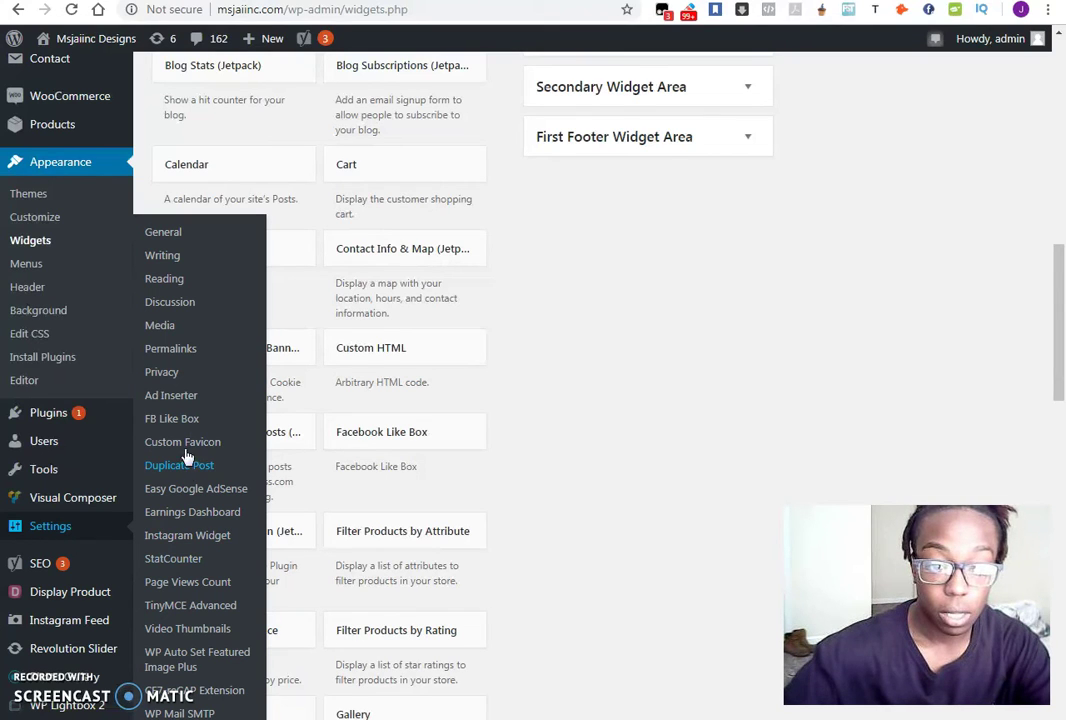
{"action": "left_click", "coordinate": [181, 400]}
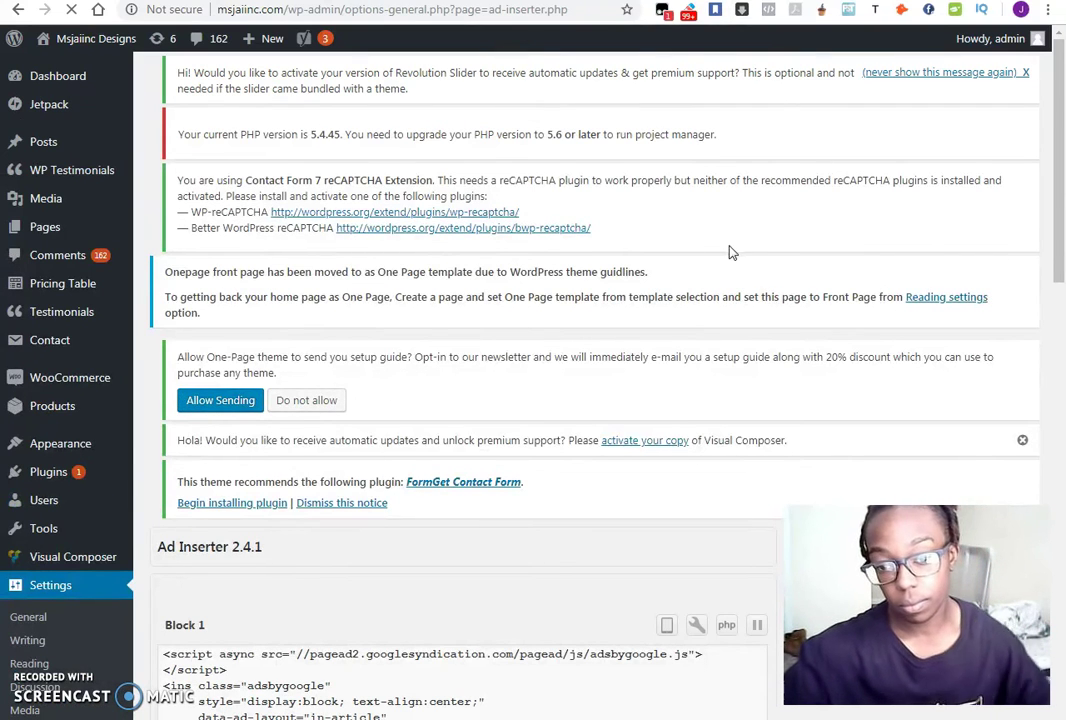
{"action": "scroll", "coordinate": [731, 253], "scroll_direction": "down", "scroll_amount": 4}
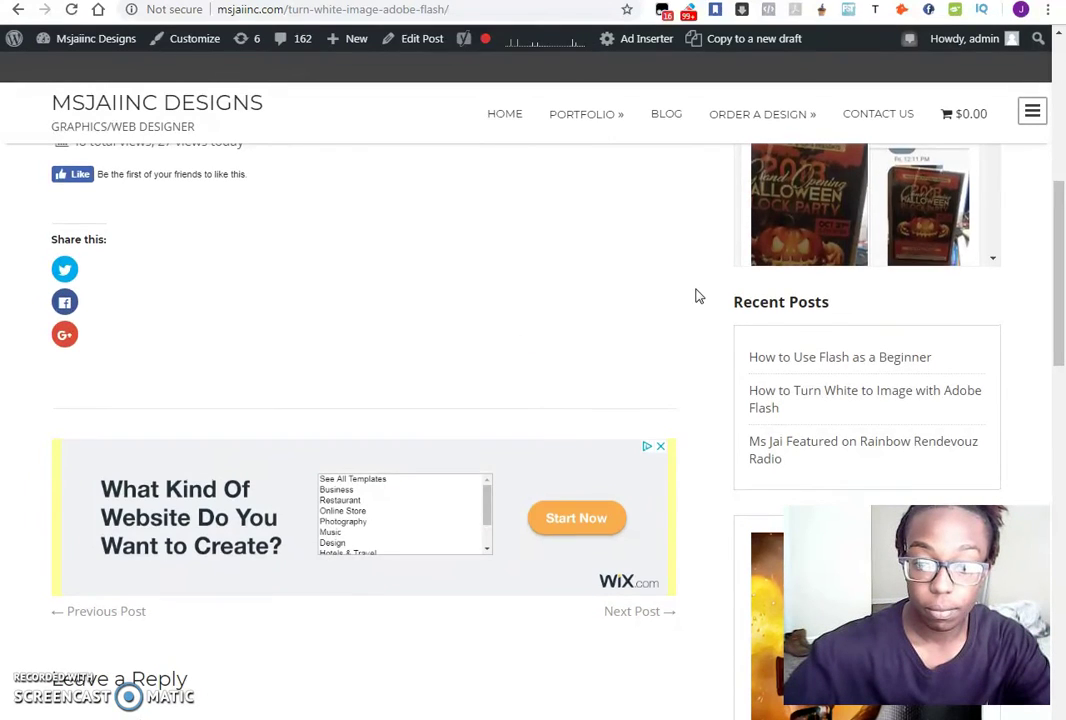
Check the ads on the reloaded post, then go back to the Ad Inserter settings
{"action": "scroll", "coordinate": [695, 295], "scroll_direction": "up", "scroll_amount": 3}
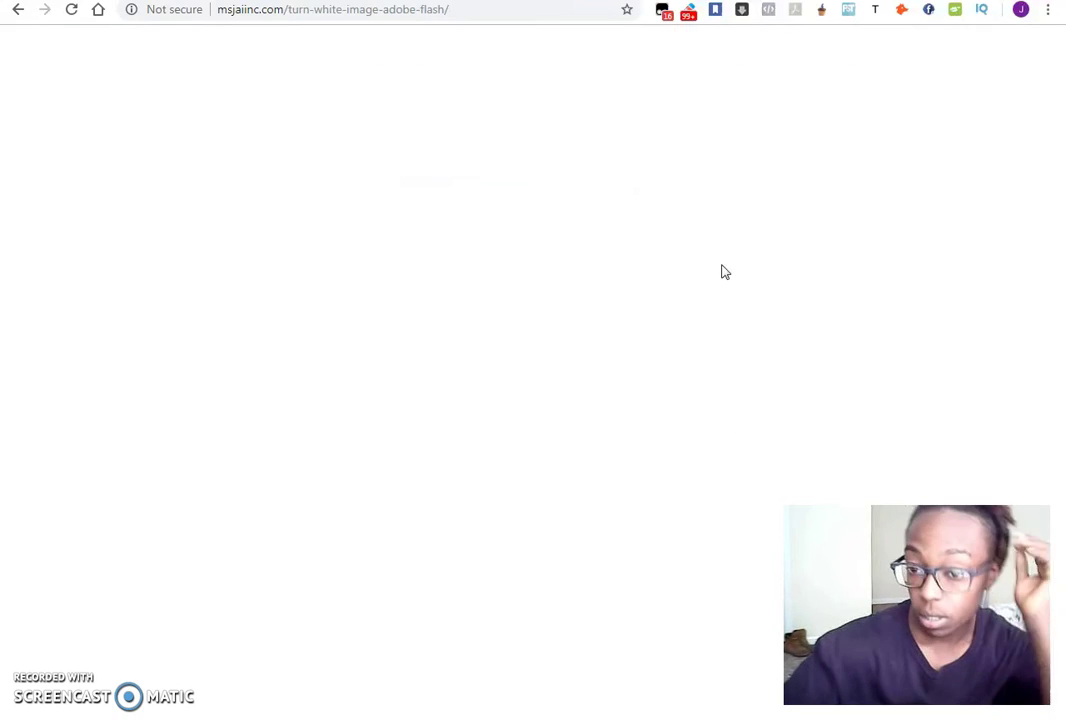
{"action": "scroll", "coordinate": [703, 336], "scroll_direction": "up", "scroll_amount": 4}
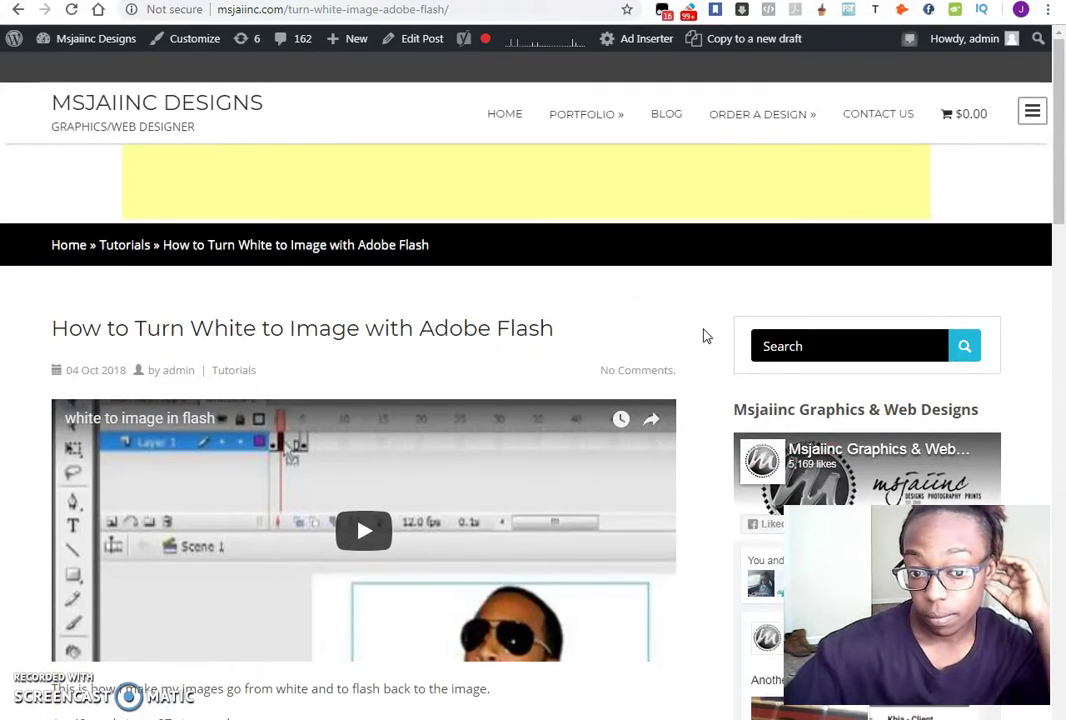
{"action": "scroll", "coordinate": [683, 345], "scroll_direction": "down", "scroll_amount": 5}
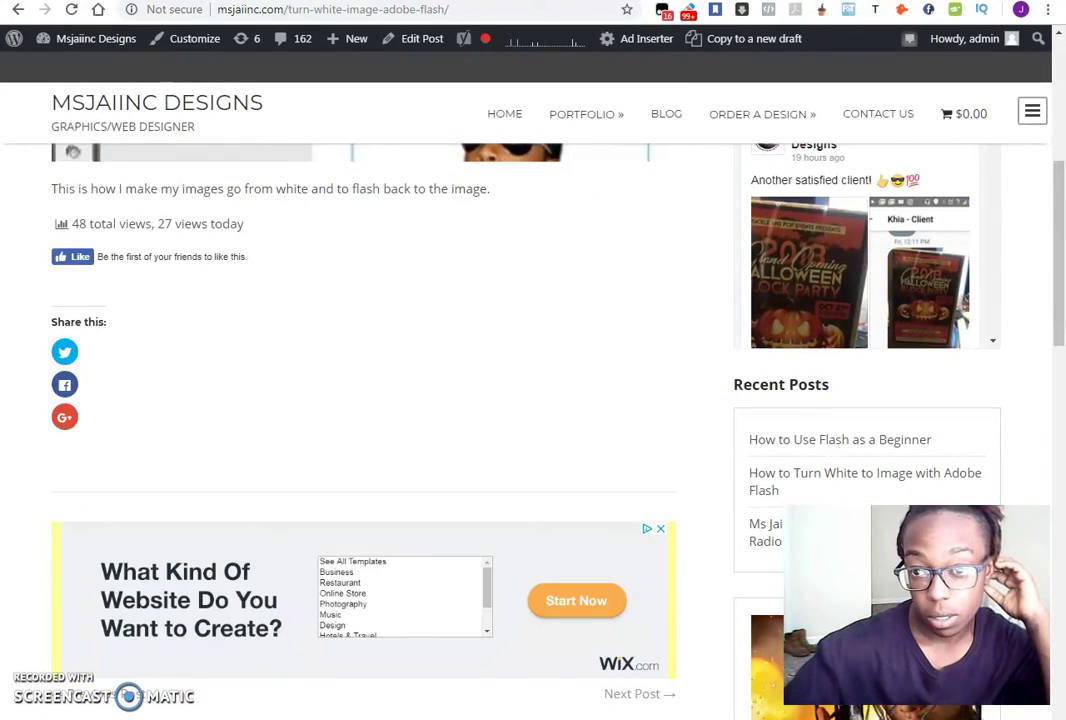
{"action": "left_click", "coordinate": [646, 38]}
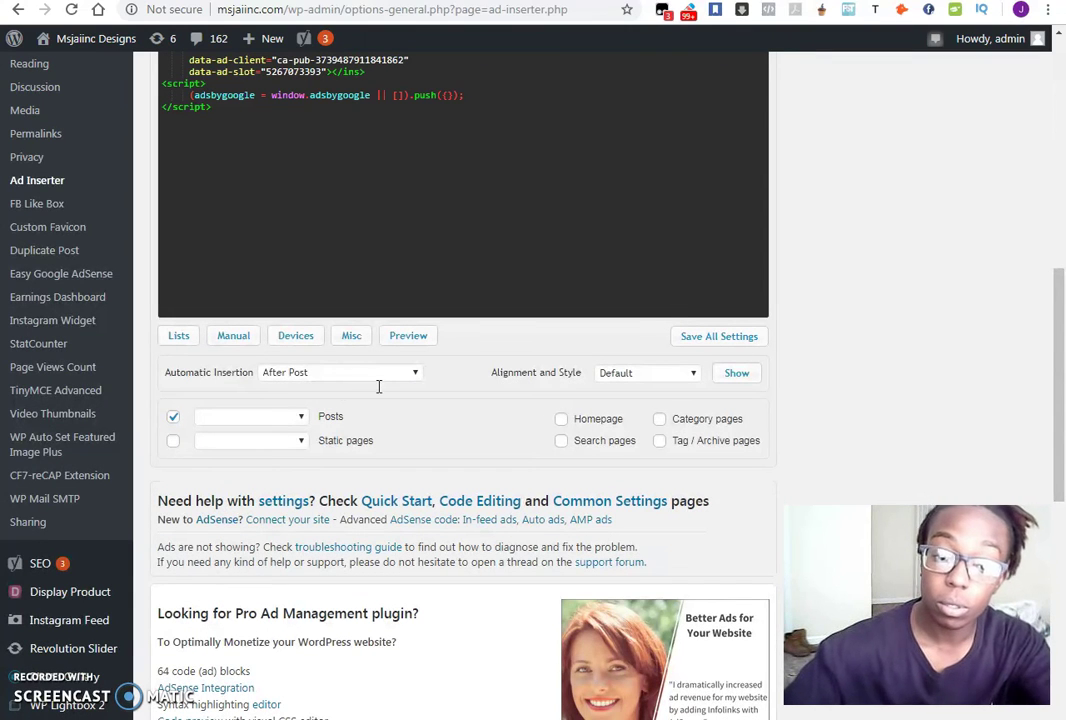
Change Block 1's automatic insertion from After Post to After Content and save all settings
{"action": "left_click", "coordinate": [349, 376]}
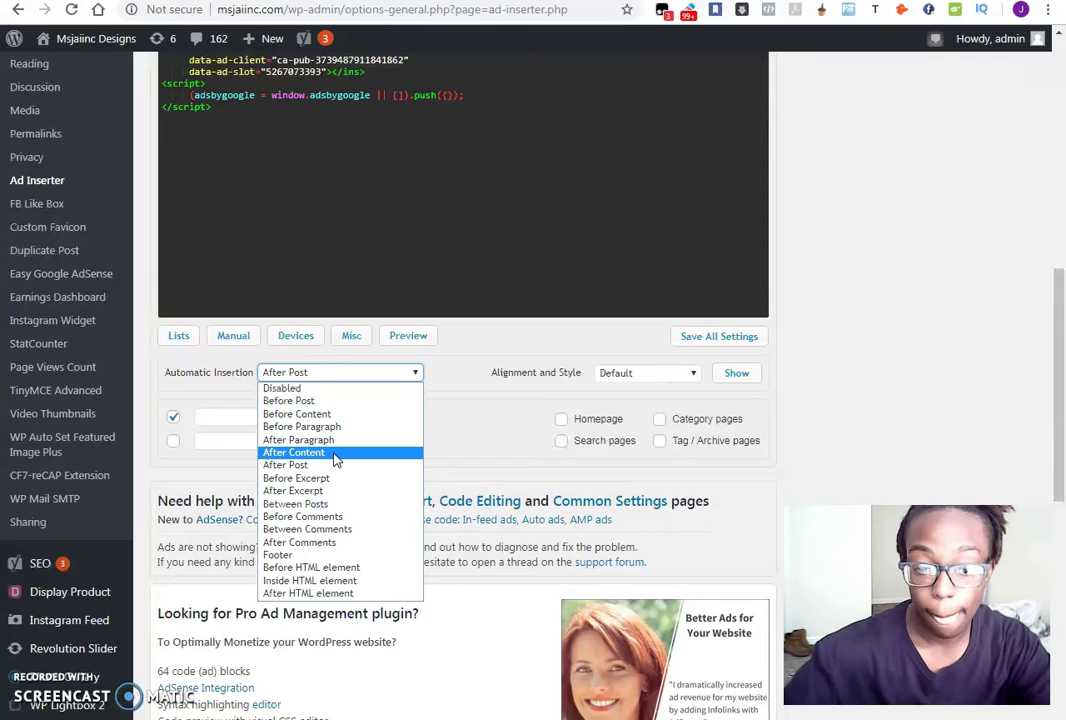
{"action": "left_click", "coordinate": [335, 455]}
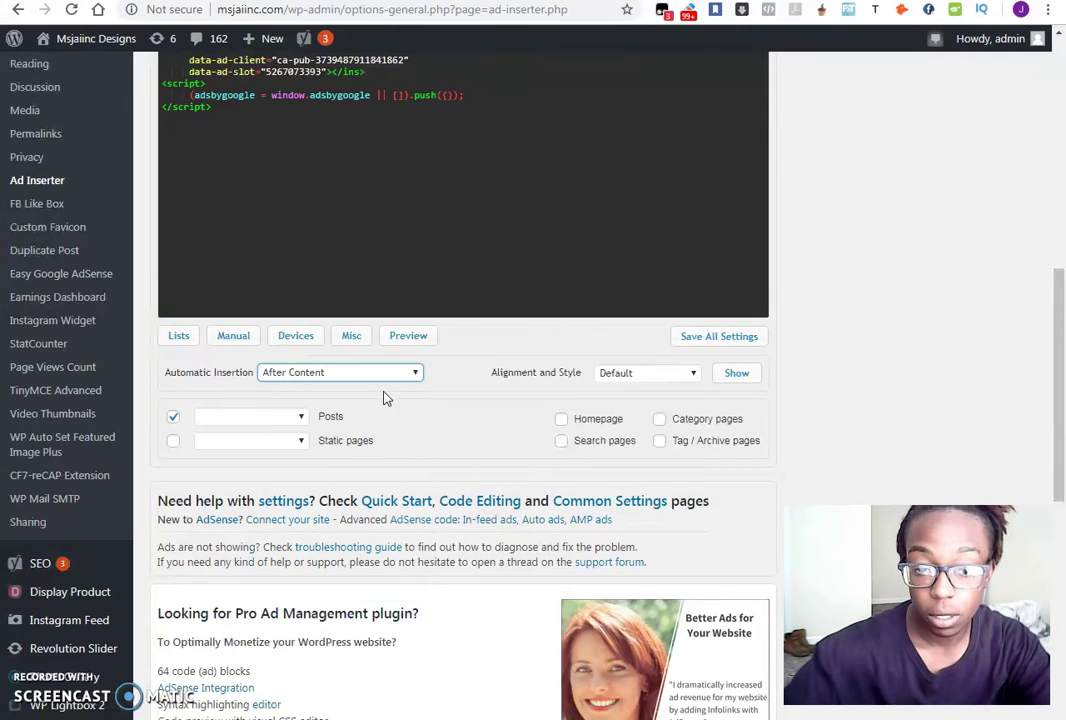
{"action": "left_click", "coordinate": [413, 373]}
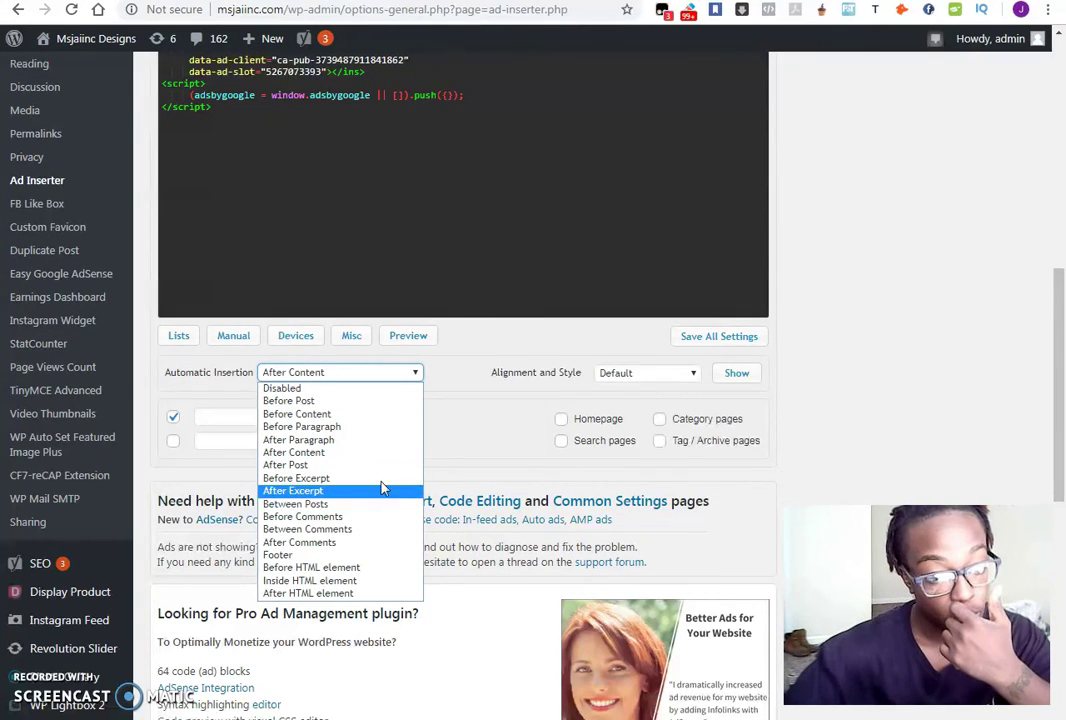
{"action": "left_click", "coordinate": [760, 363]}
{"action": "left_click", "coordinate": [726, 342]}
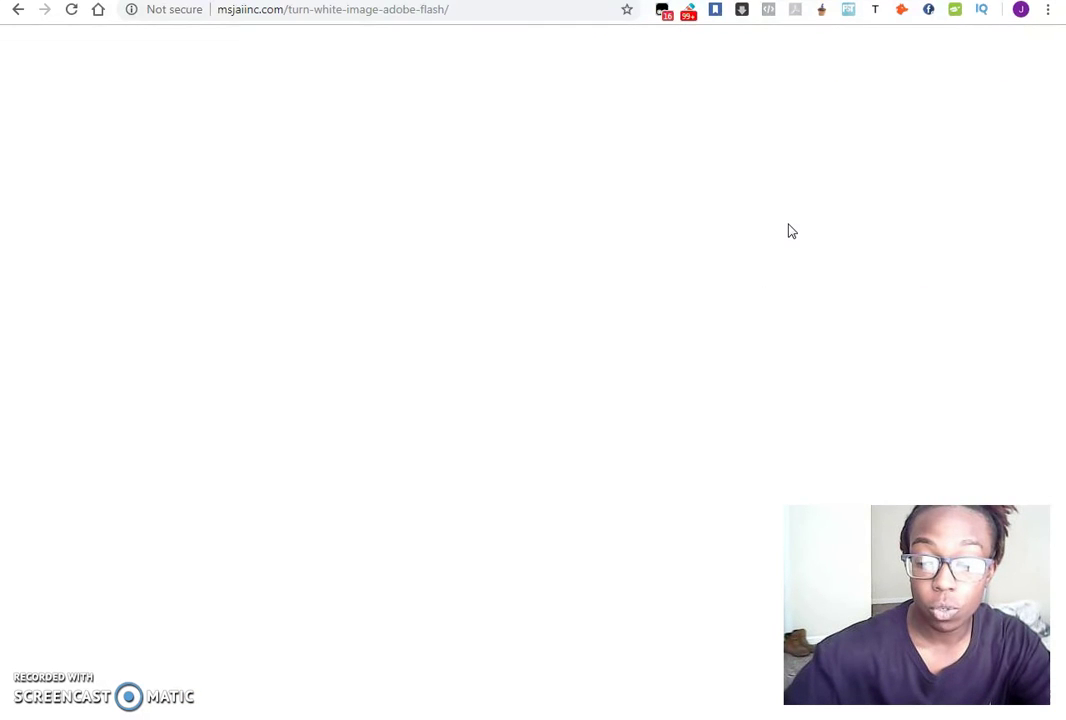
Scroll the reloaded Adobe Flash post to check the header banner and the after-content ad
{"action": "scroll", "coordinate": [685, 183], "scroll_direction": "up", "scroll_amount": 5}
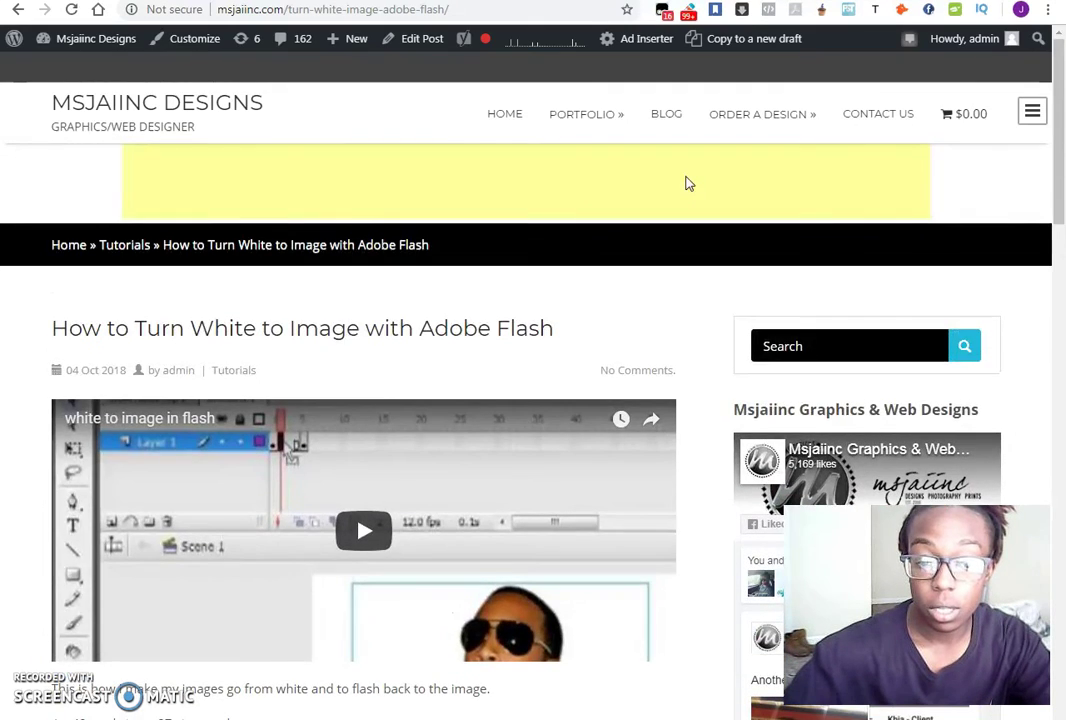
{"action": "scroll", "coordinate": [689, 184], "scroll_direction": "down", "scroll_amount": 2}
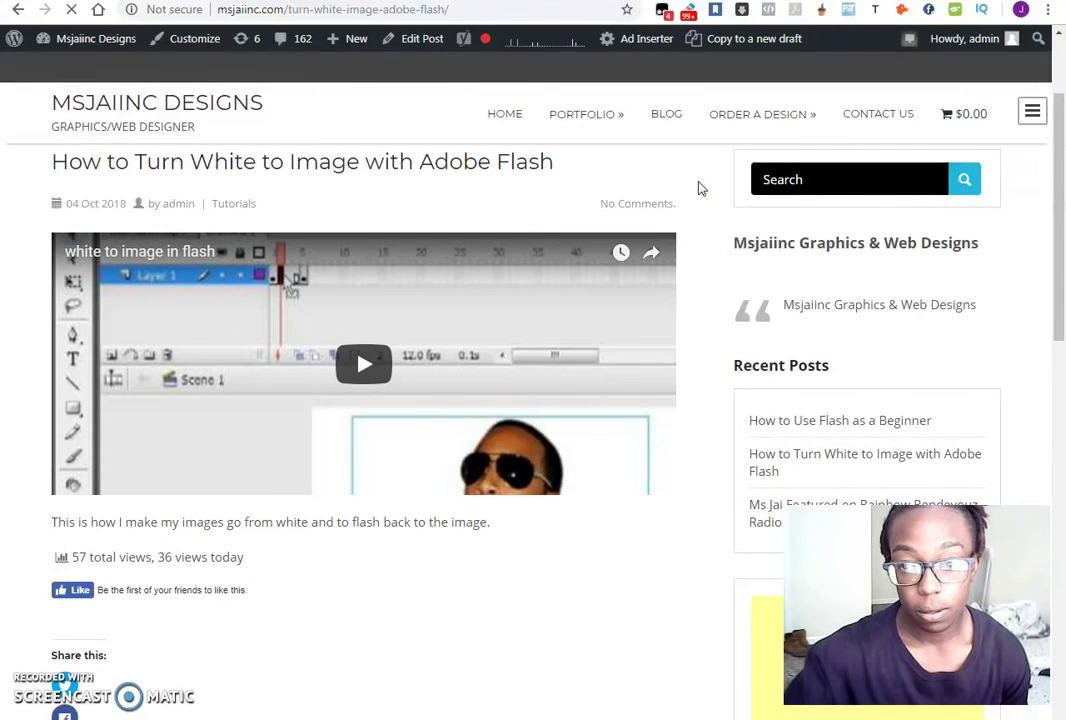
{"action": "scroll", "coordinate": [700, 188], "scroll_direction": "down", "scroll_amount": 1}
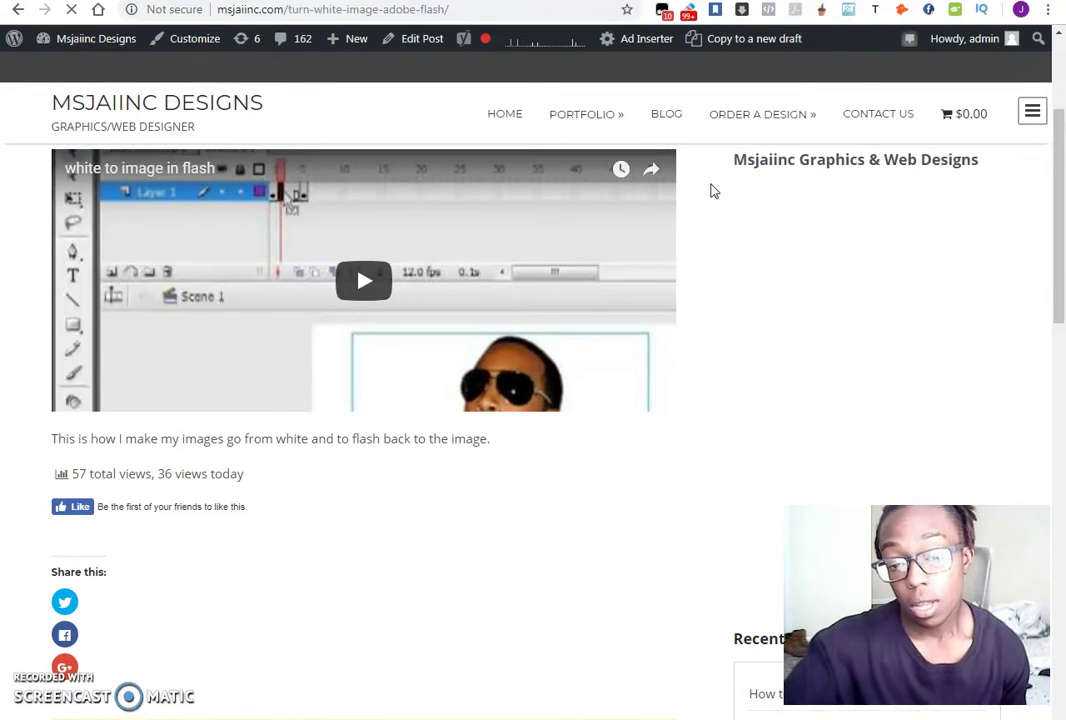
{"action": "scroll", "coordinate": [708, 192], "scroll_direction": "down", "scroll_amount": 4}
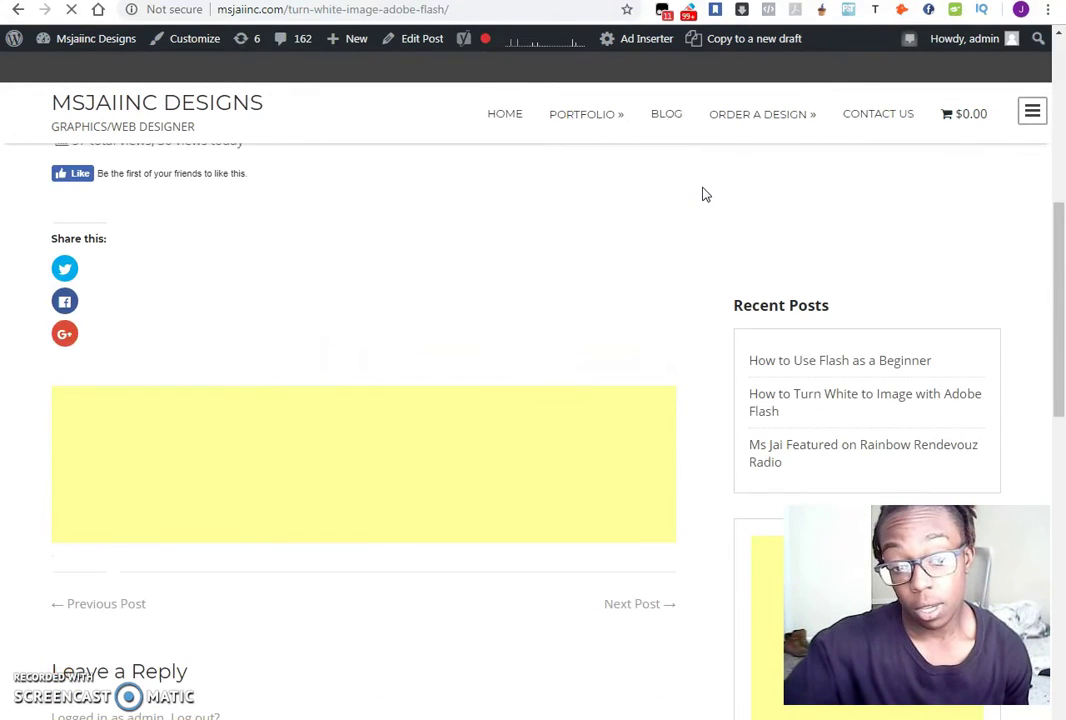
{"action": "scroll", "coordinate": [705, 200], "scroll_direction": "up", "scroll_amount": 5}
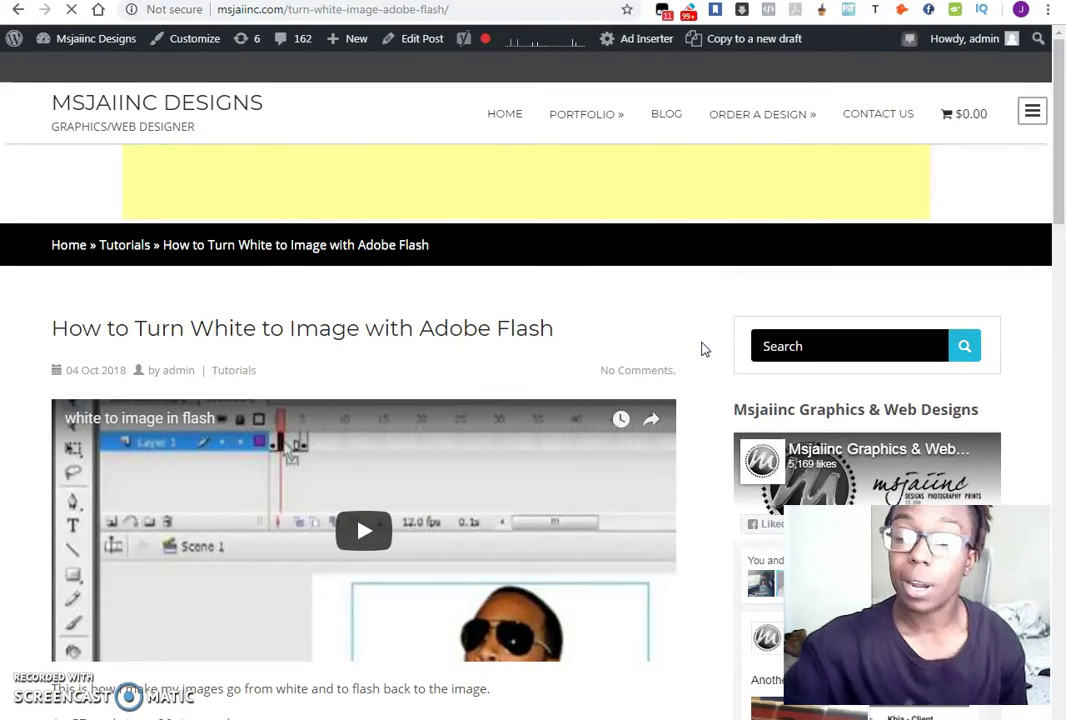
{"action": "scroll", "coordinate": [702, 349], "scroll_direction": "down", "scroll_amount": 4}
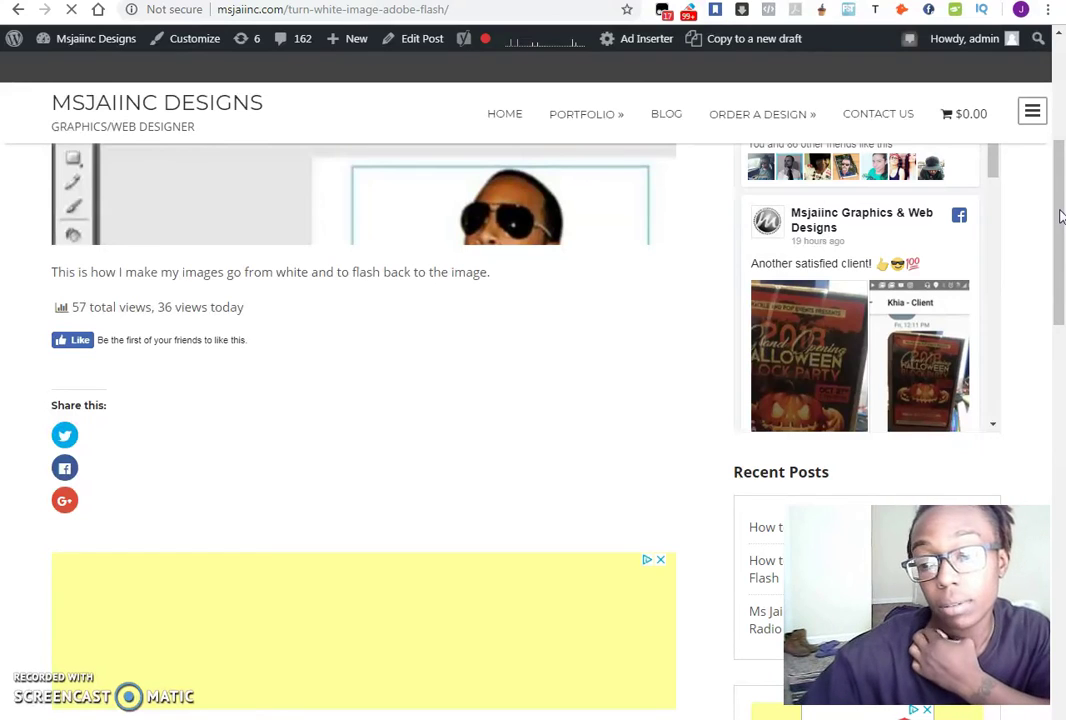
{"action": "scroll", "coordinate": [1061, 197], "scroll_direction": "up", "scroll_amount": 2}
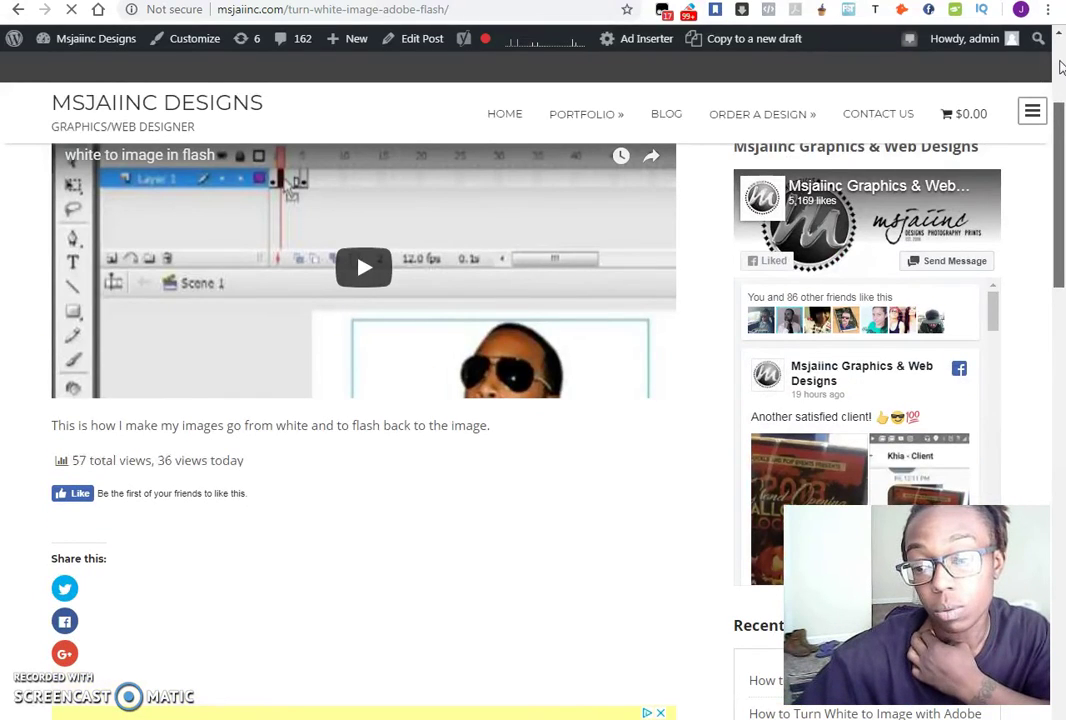
{"action": "scroll", "coordinate": [1040, 78], "scroll_direction": "up", "scroll_amount": 2}
{"action": "scroll", "coordinate": [1040, 78], "scroll_direction": "up", "scroll_amount": 1}
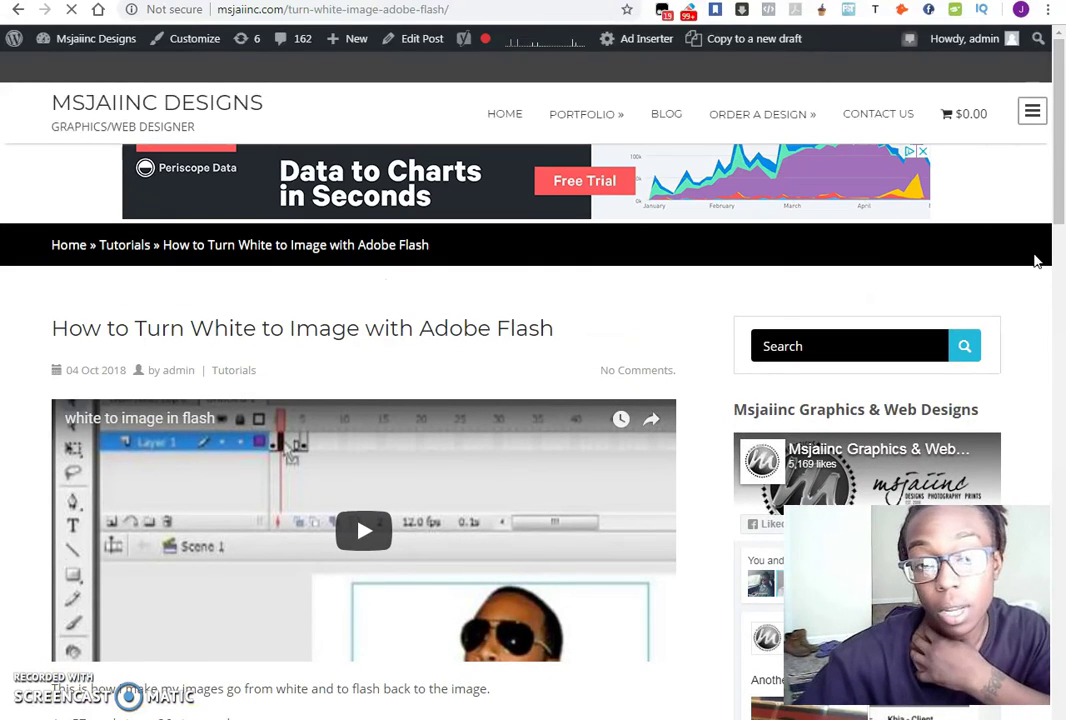